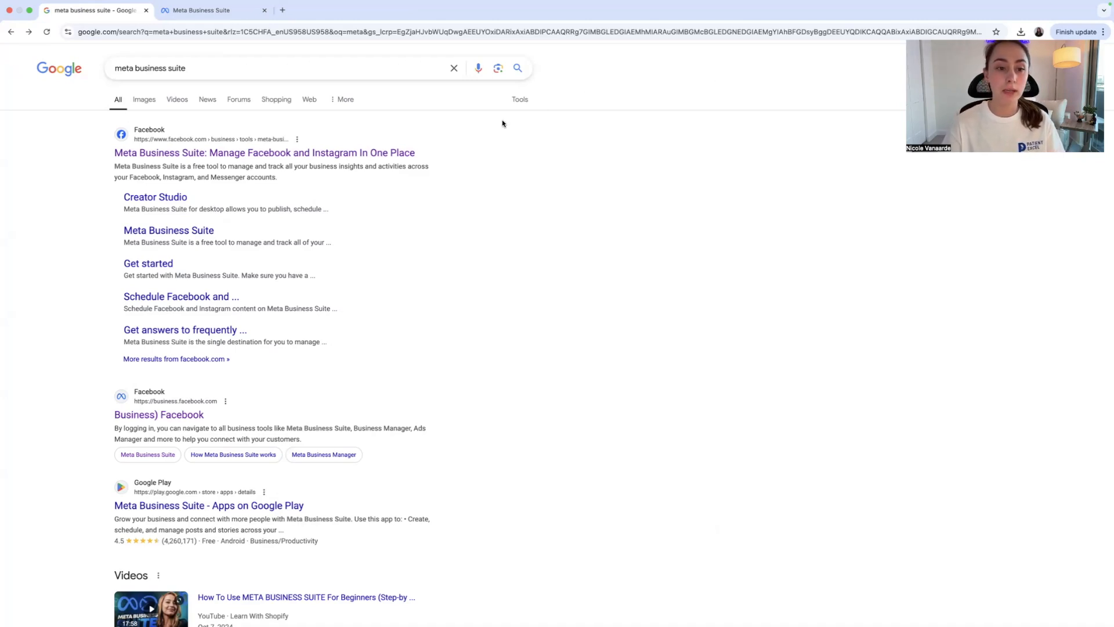
# Open Meta Business Suite from the search results and open the Patient Excel - Distribution ad account in Ads Manager
pyautogui.click(374, 157)
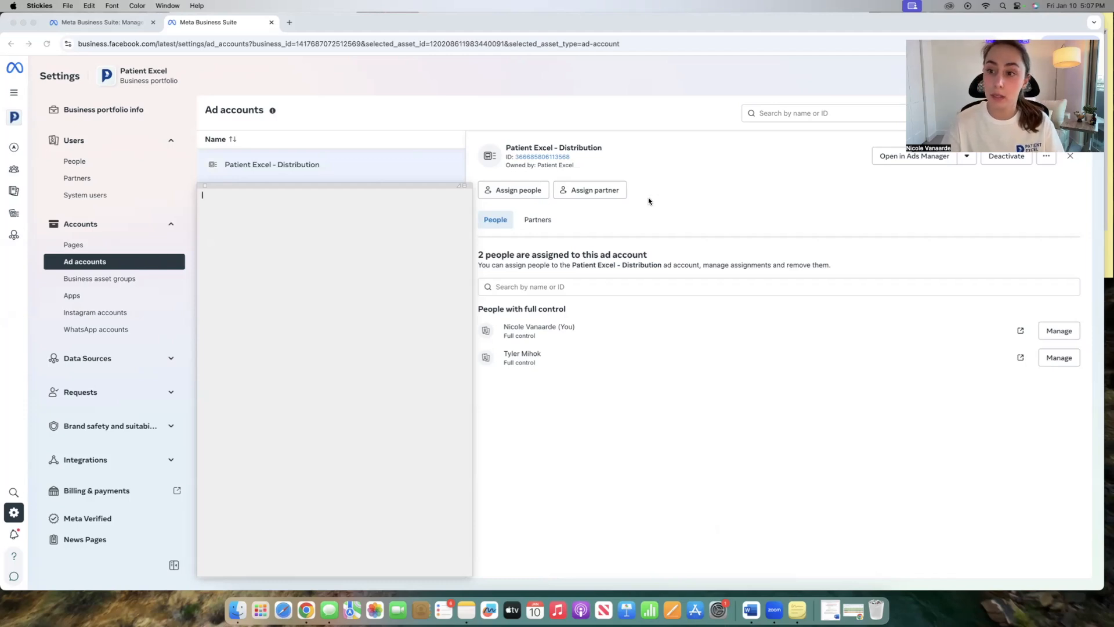
pyautogui.click(1109, 155)
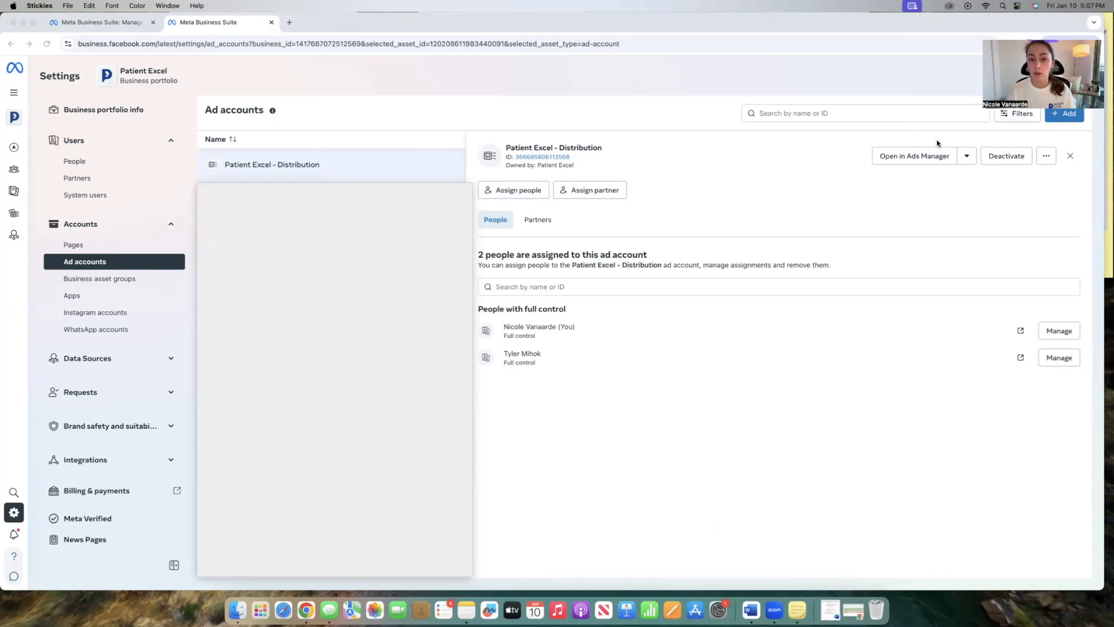
pyautogui.click(910, 157)
pyautogui.click(910, 157)
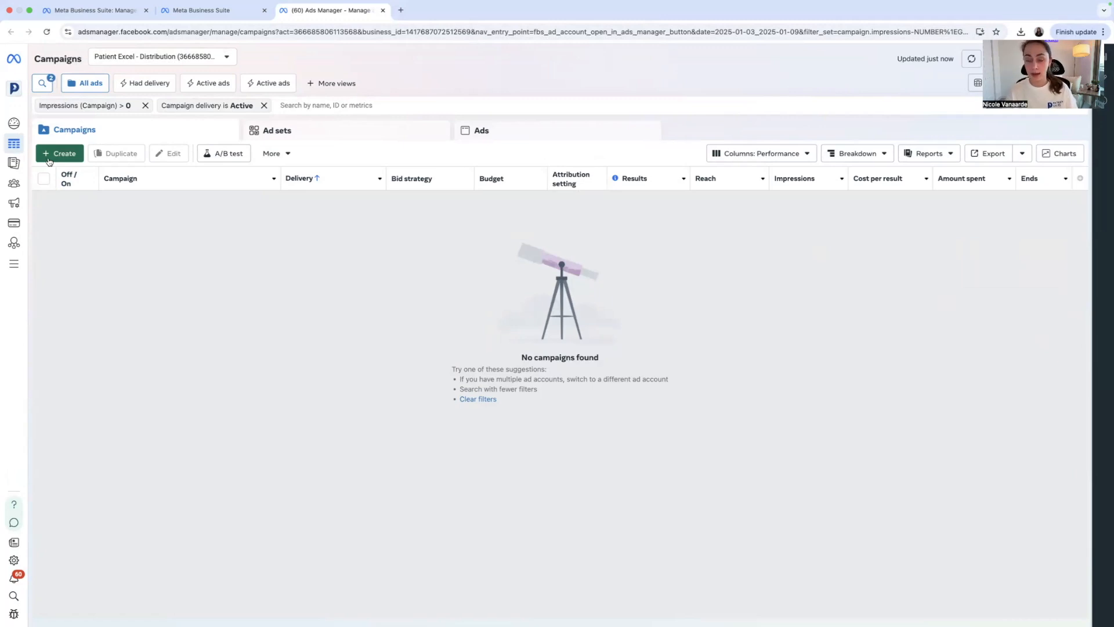
# Create a new auction campaign with the Leads objective, using the recommended settings setup
pyautogui.moveTo(7, 187)
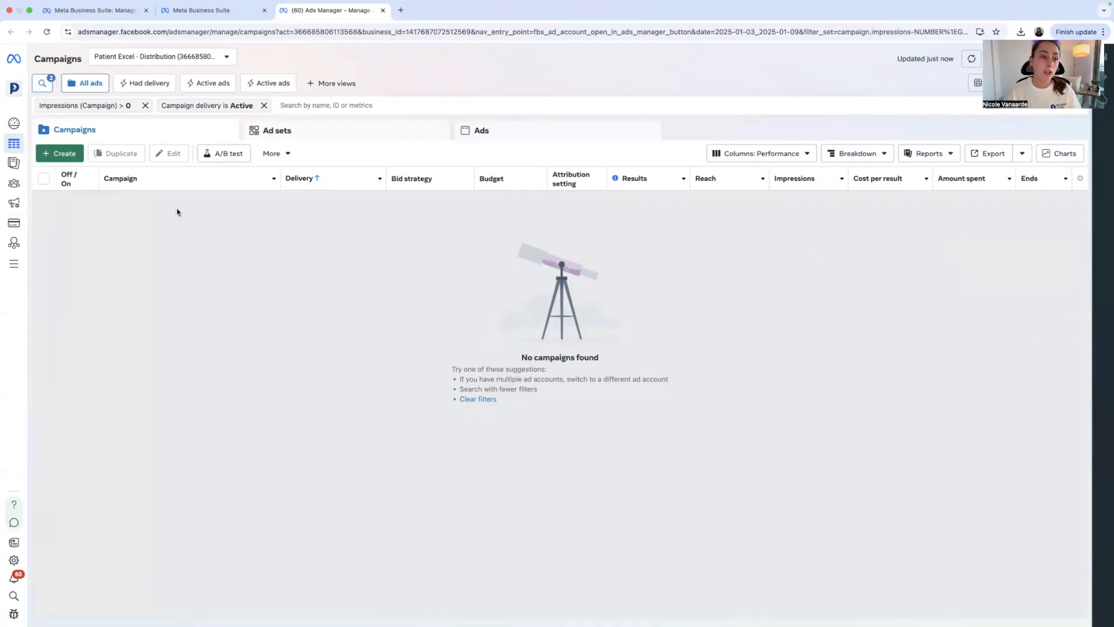
pyautogui.click(59, 154)
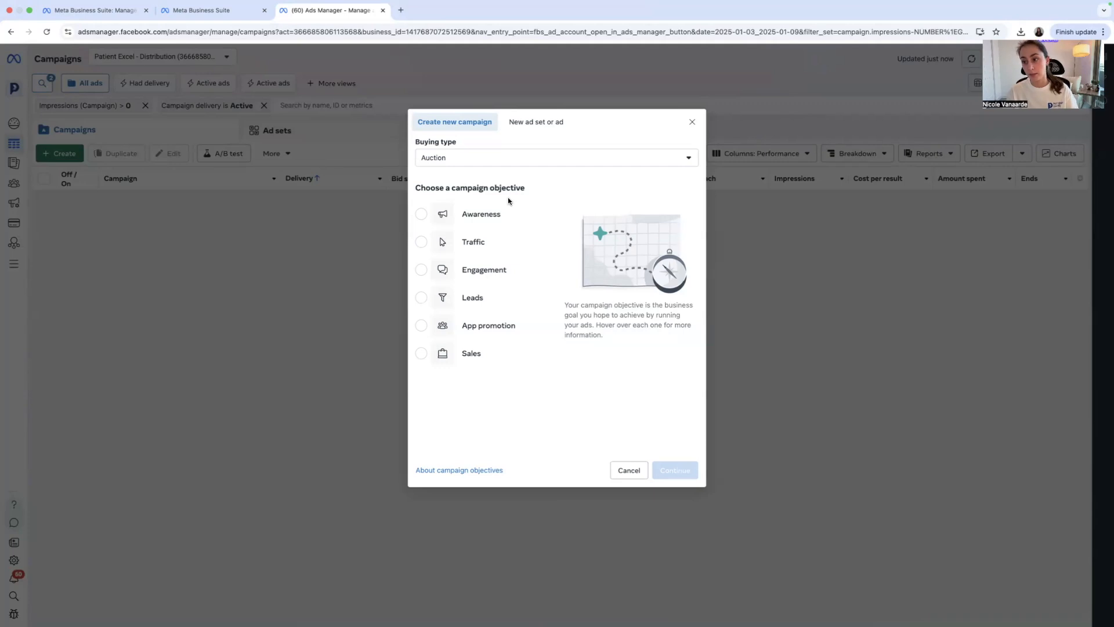
pyautogui.click(496, 297)
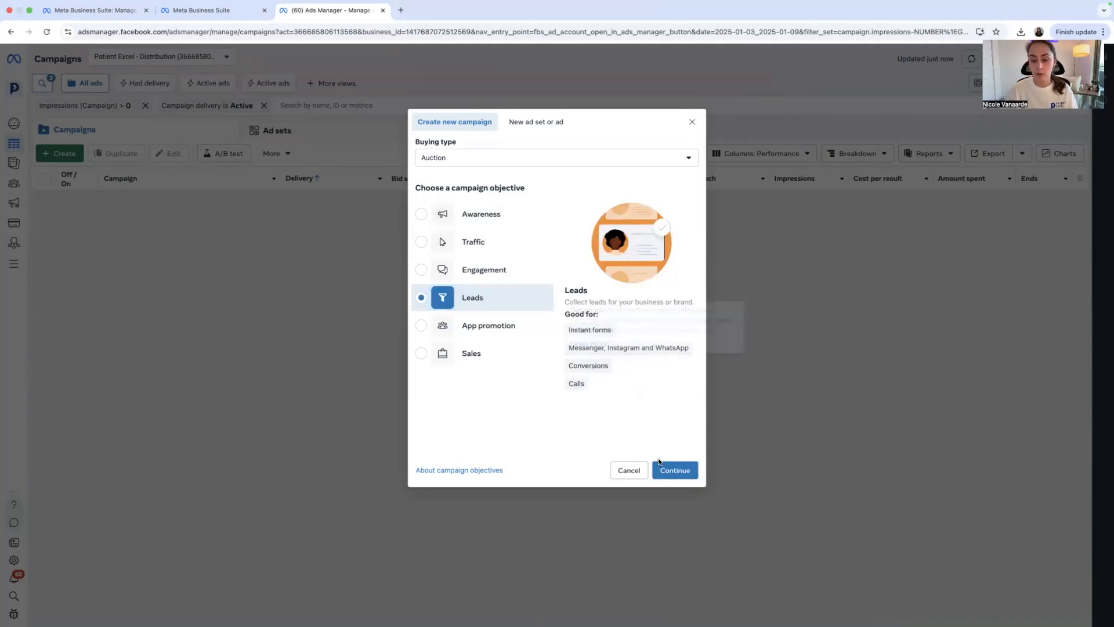
pyautogui.click(667, 471)
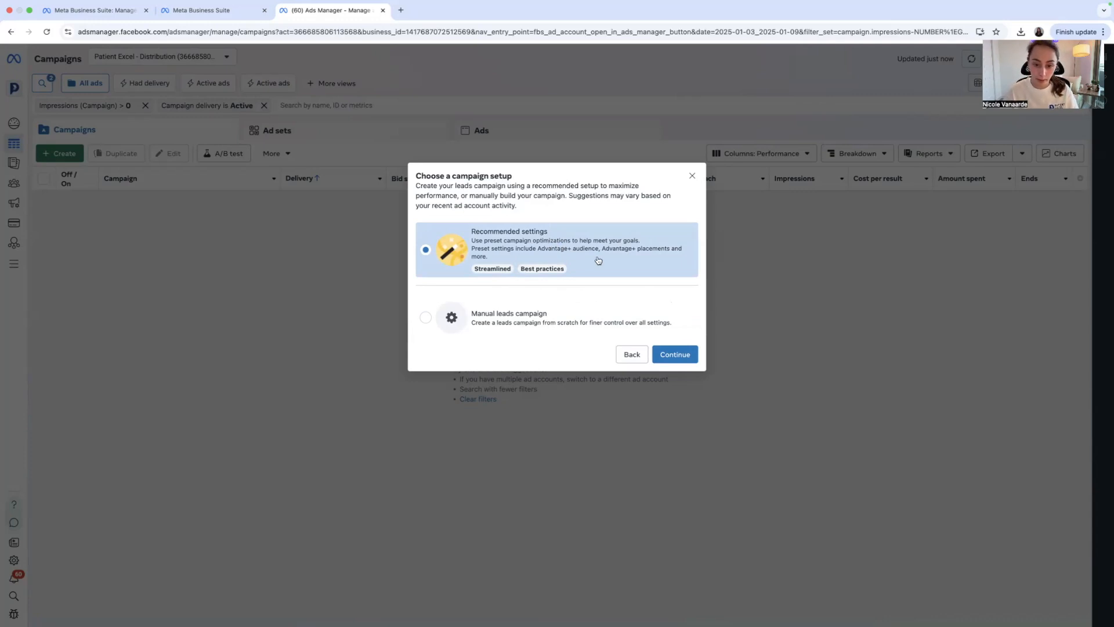
pyautogui.click(678, 355)
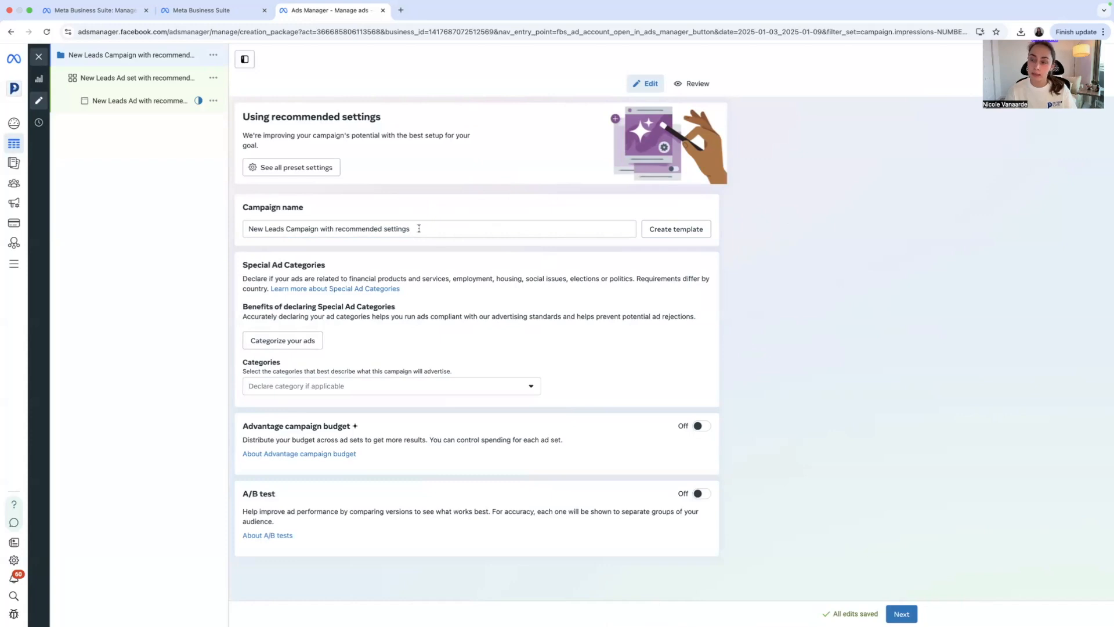
# Replace the default campaign name with "Invisalign Campaign 1/10/25"
pyautogui.moveTo(419, 228); pyautogui.dragTo(246, 229)
pyautogui.press('BackSpace')
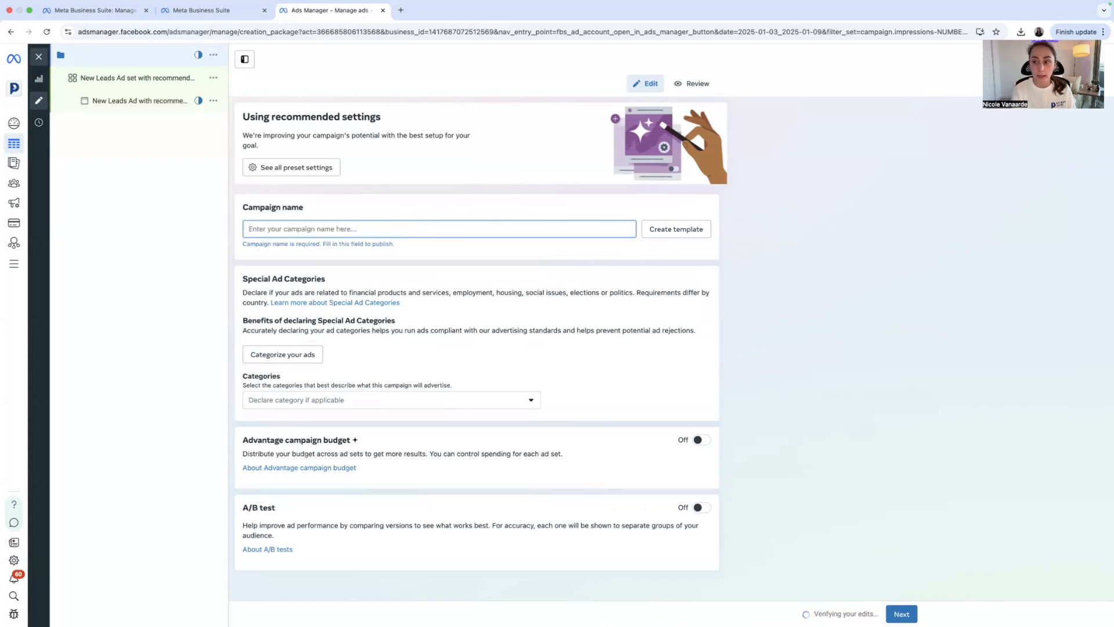
pyautogui.write('In')
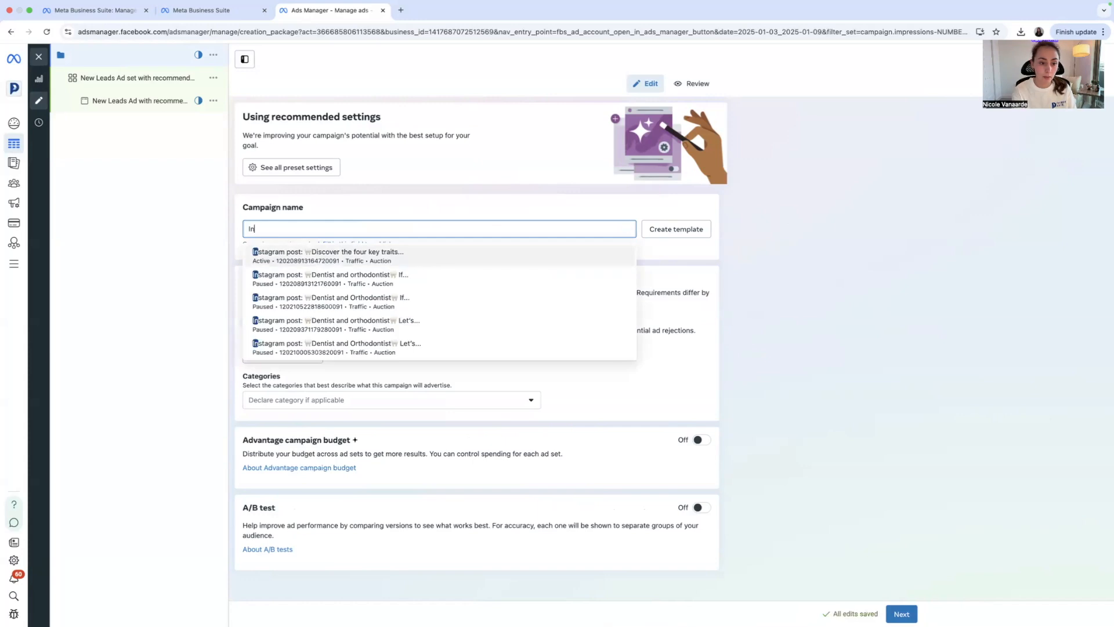
pyautogui.write('visalign ')
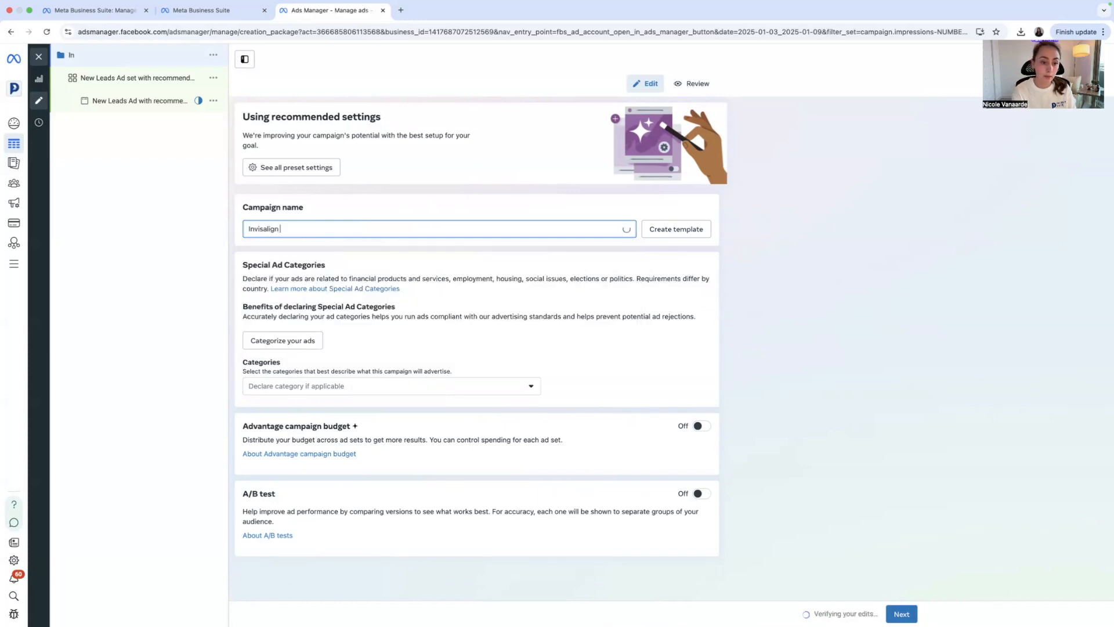
pyautogui.write('Campaigh 1')
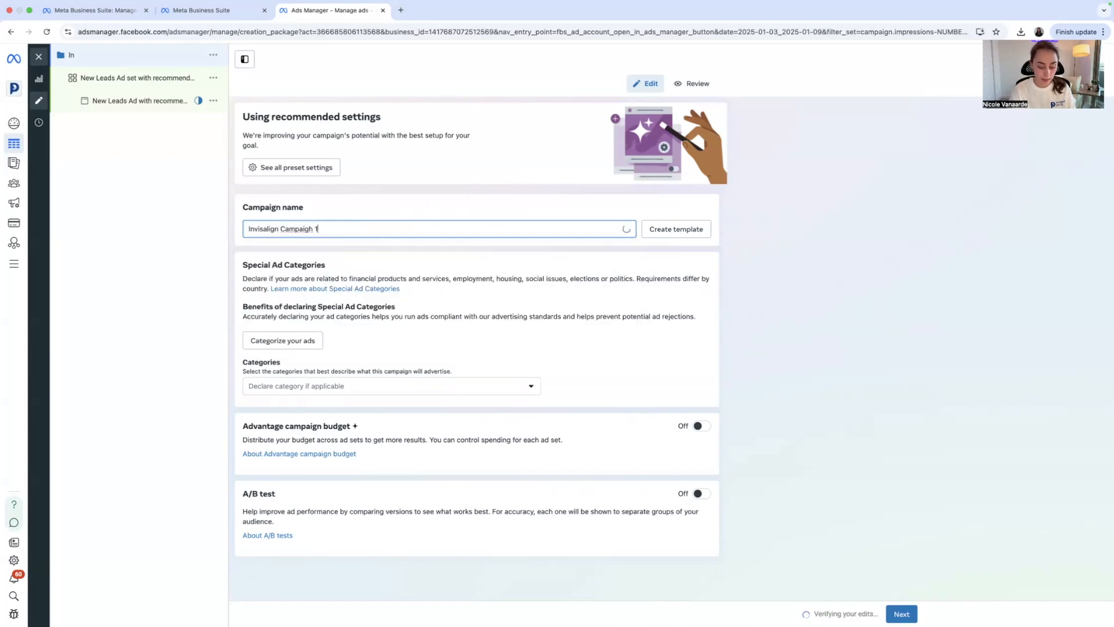
pyautogui.write('/10/25')
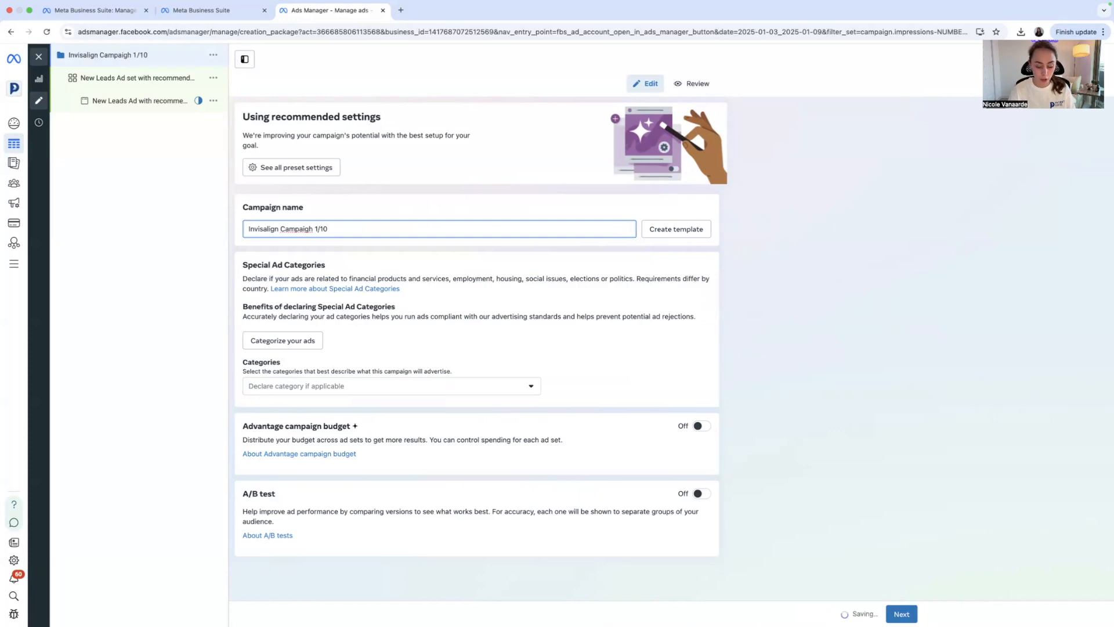
pyautogui.click(845, 256)
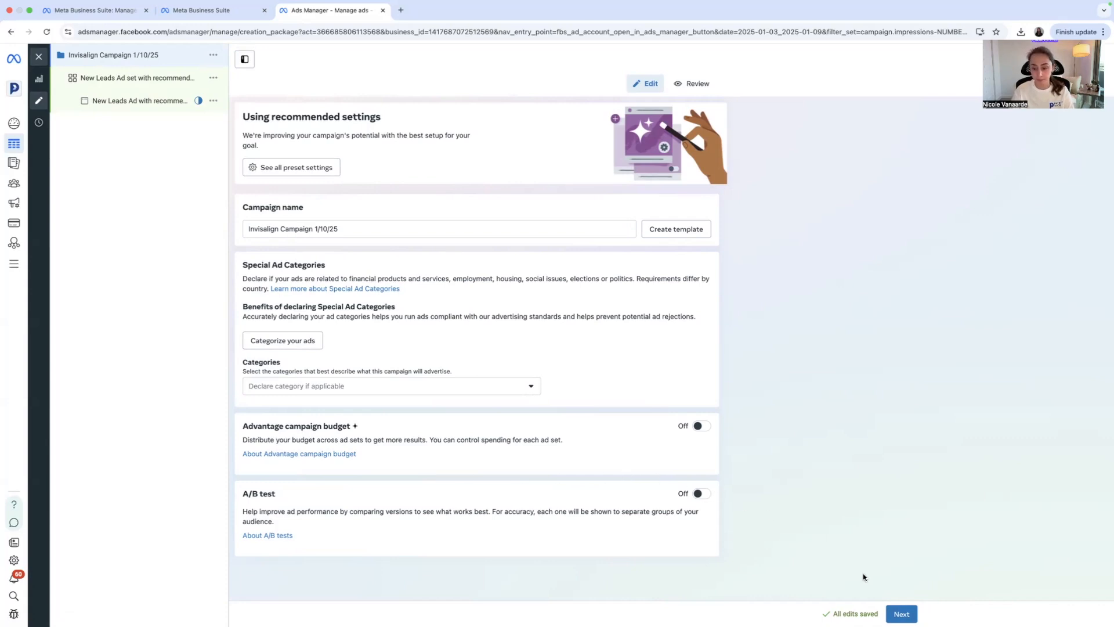
# Continue to the ad set level and rename the ad set "Health and Beauty"
pyautogui.click(902, 614)
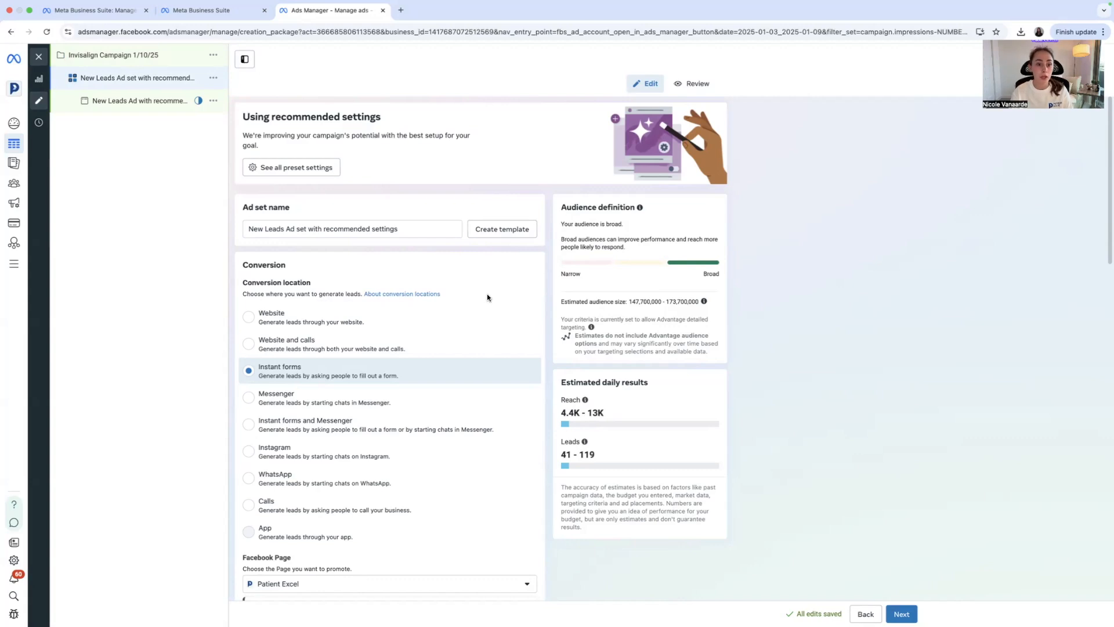
pyautogui.moveTo(406, 229); pyautogui.dragTo(248, 230)
pyautogui.press('BackSpace')
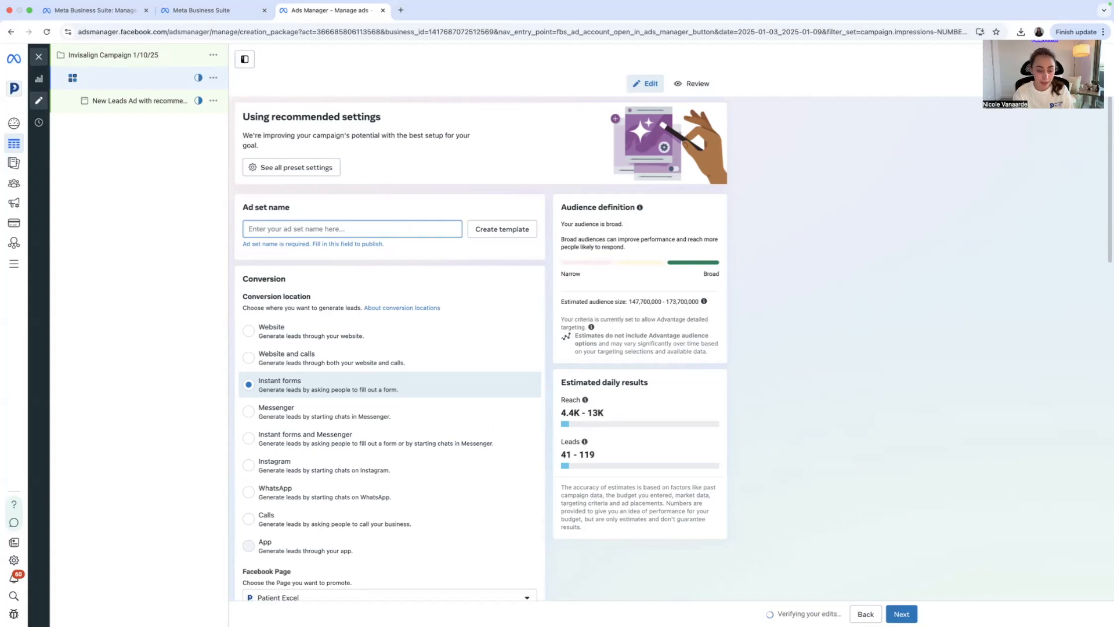
pyautogui.write('He')
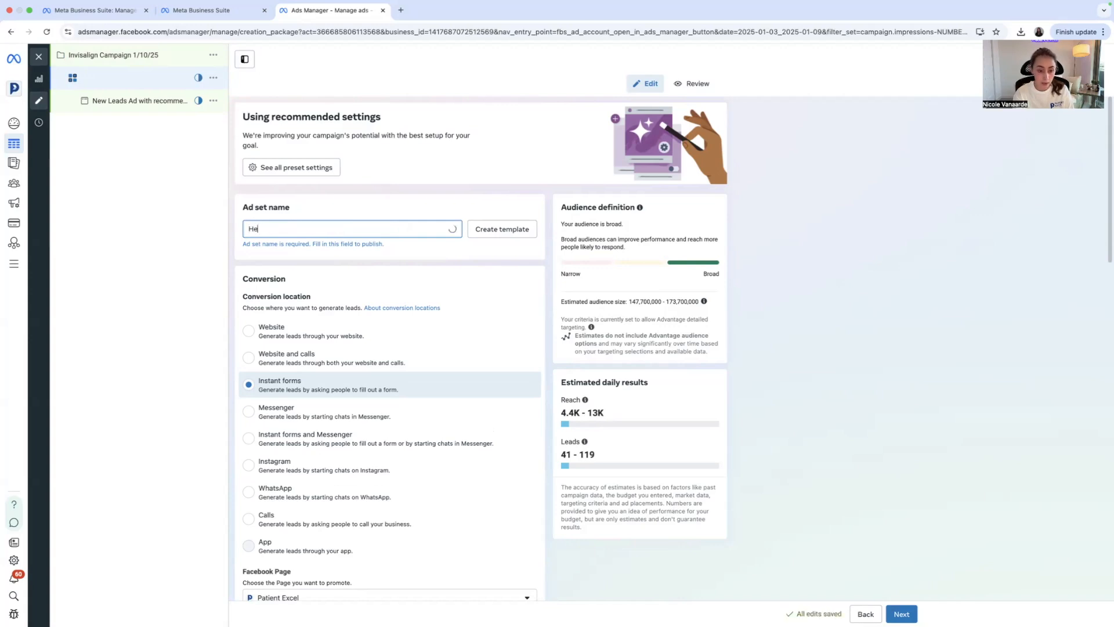
pyautogui.write('alth and Beauty')
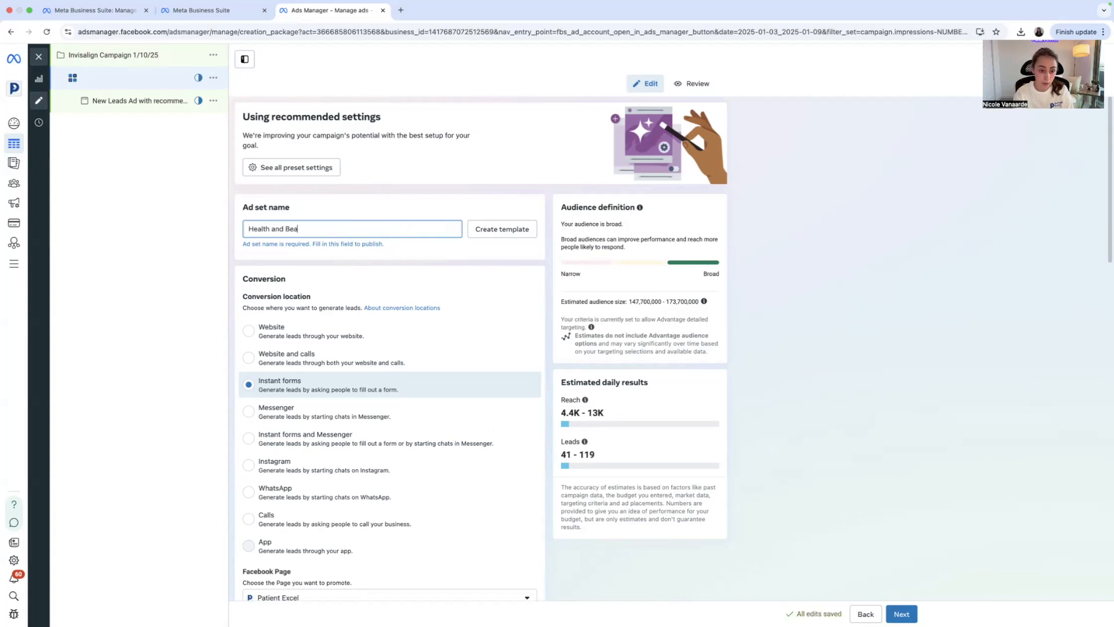
pyautogui.click(306, 208)
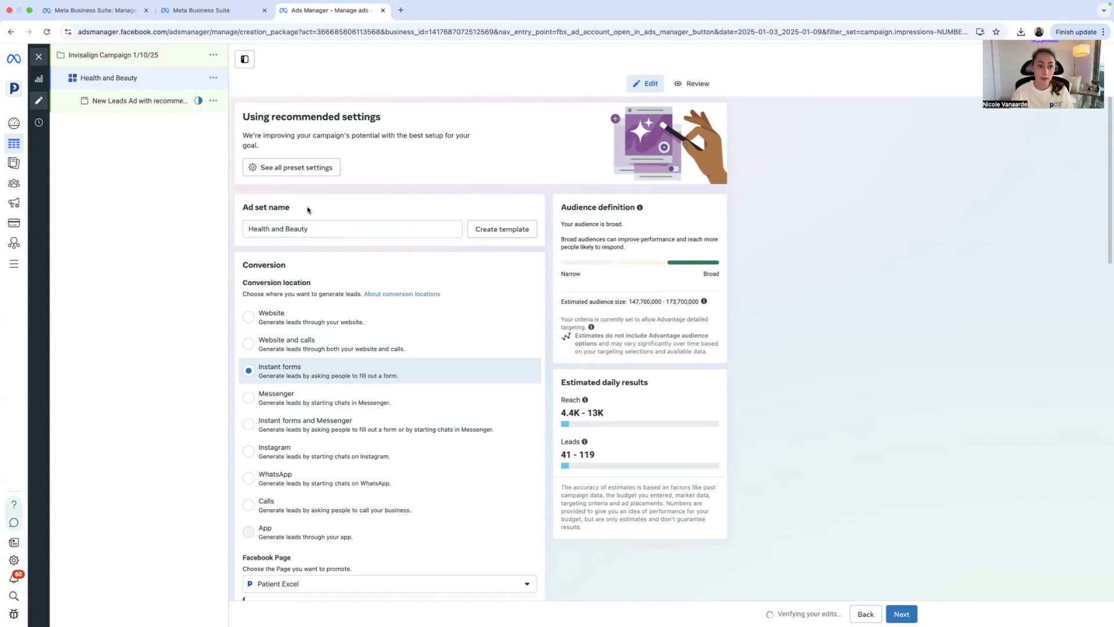
# Set the ad set's daily budget to $50.00 in the budget and schedule section
pyautogui.scroll(-1, 378, 345)
pyautogui.scroll(-1, 379, 344)
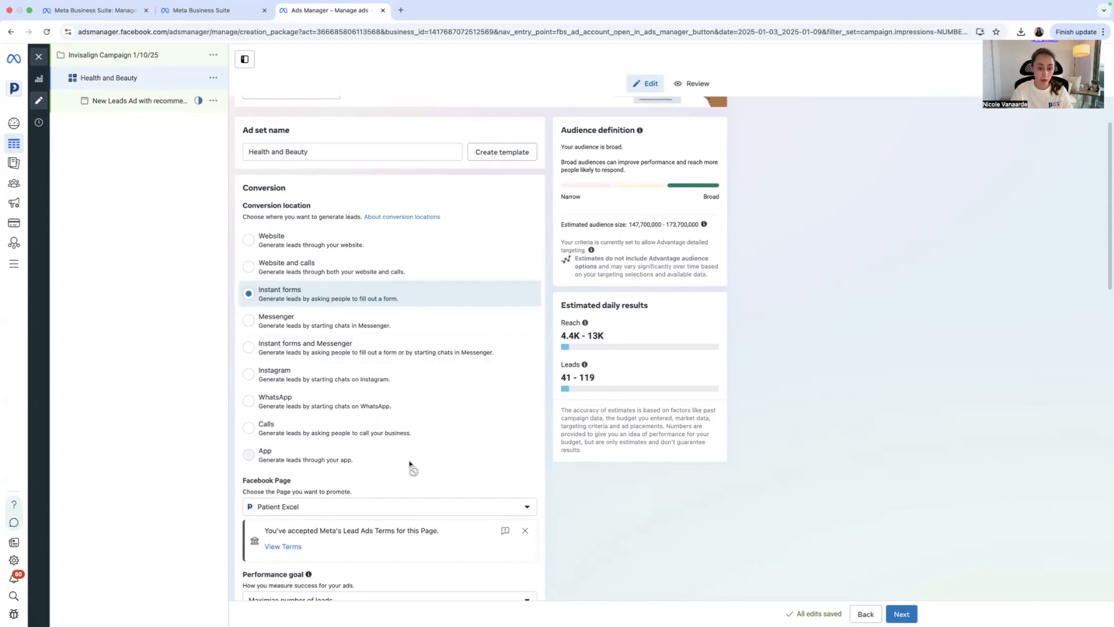
pyautogui.scroll(-3, 510, 474)
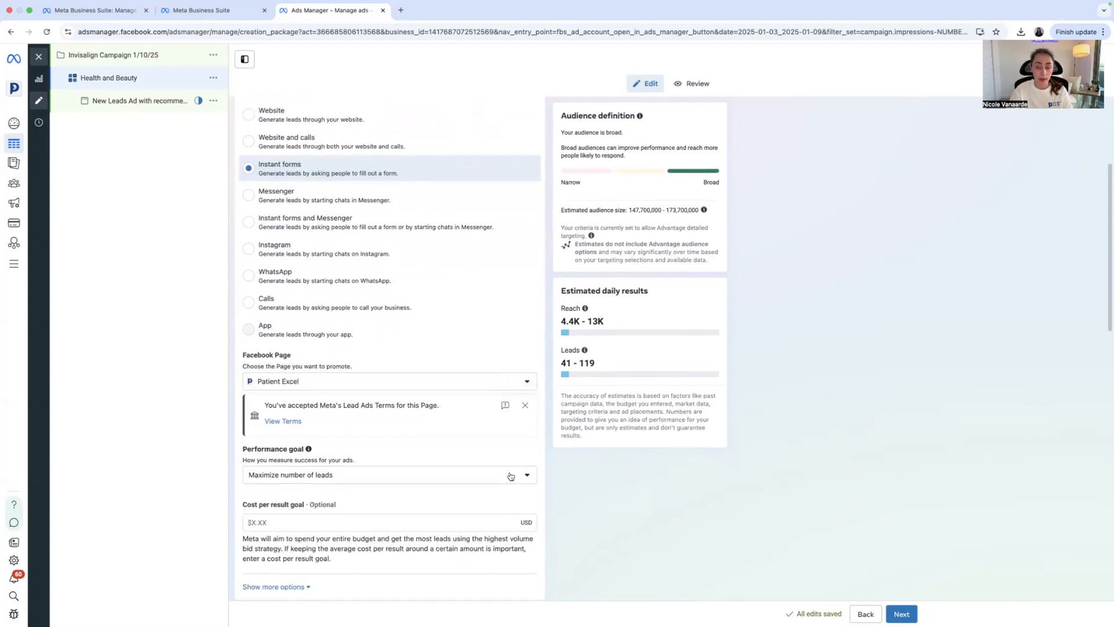
pyautogui.scroll(-3, 511, 473)
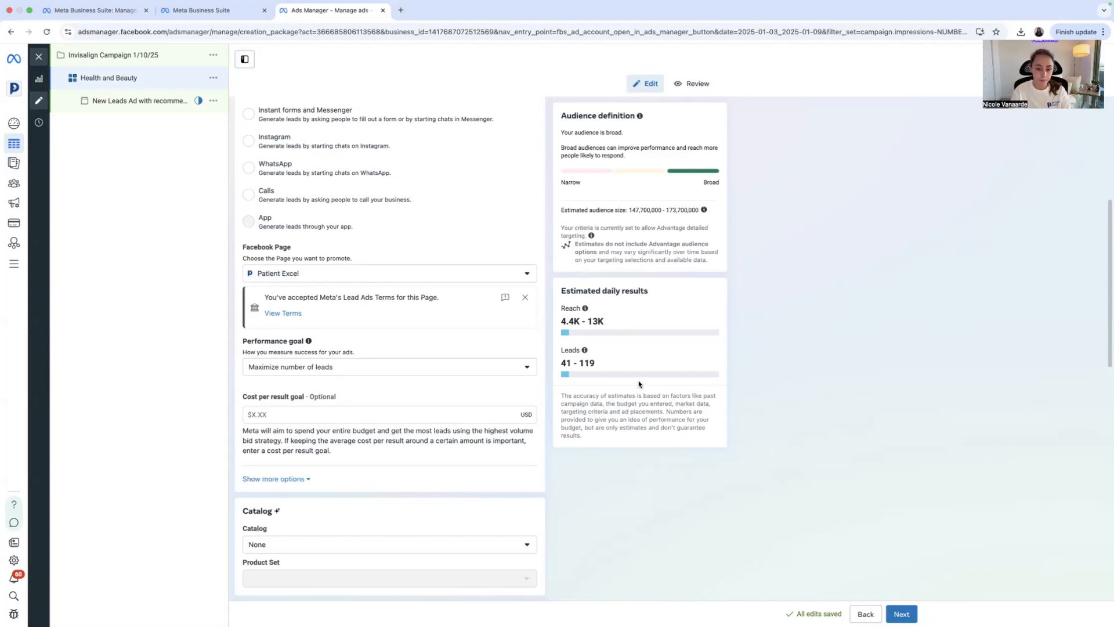
pyautogui.scroll(-3, 568, 394)
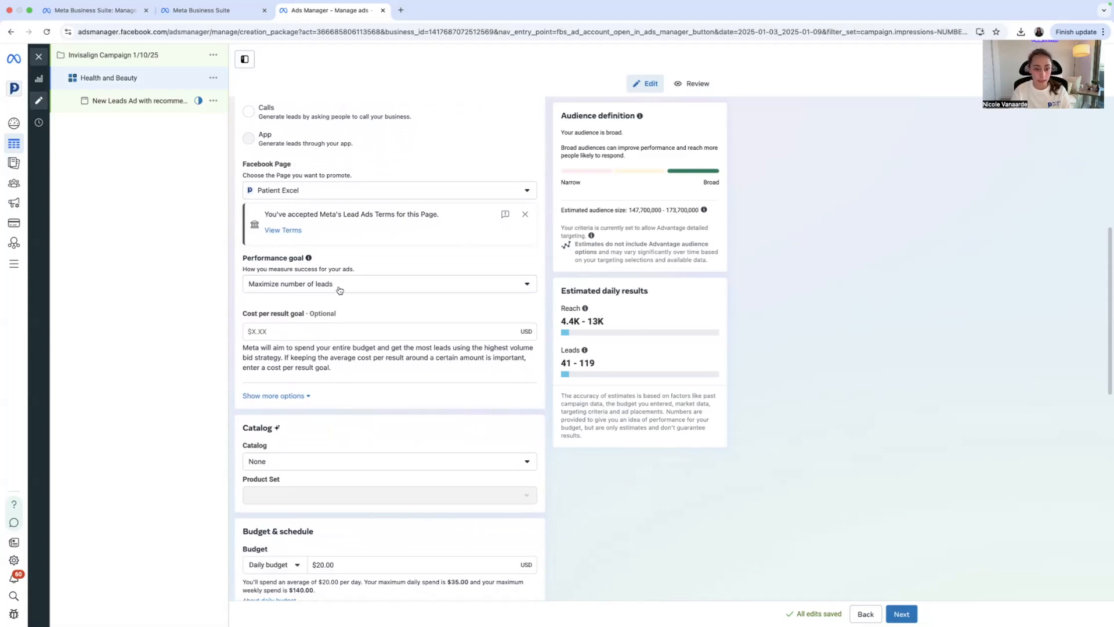
pyautogui.scroll(-5, 348, 307)
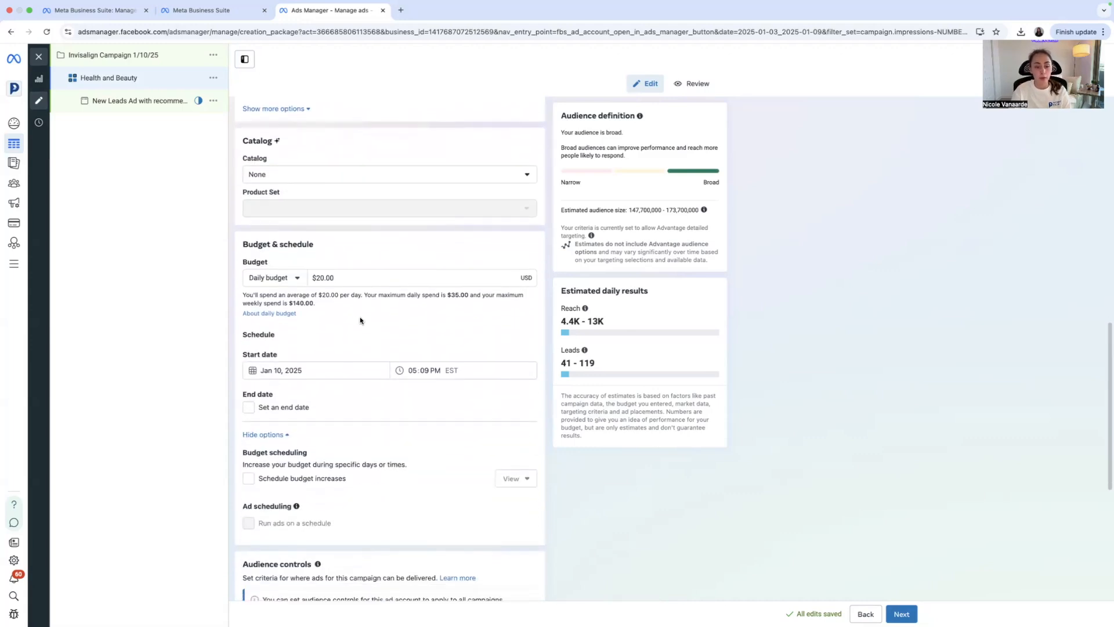
pyautogui.click(323, 277)
pyautogui.press('BackSpace')
pyautogui.press('BackSpace')
pyautogui.write('50')
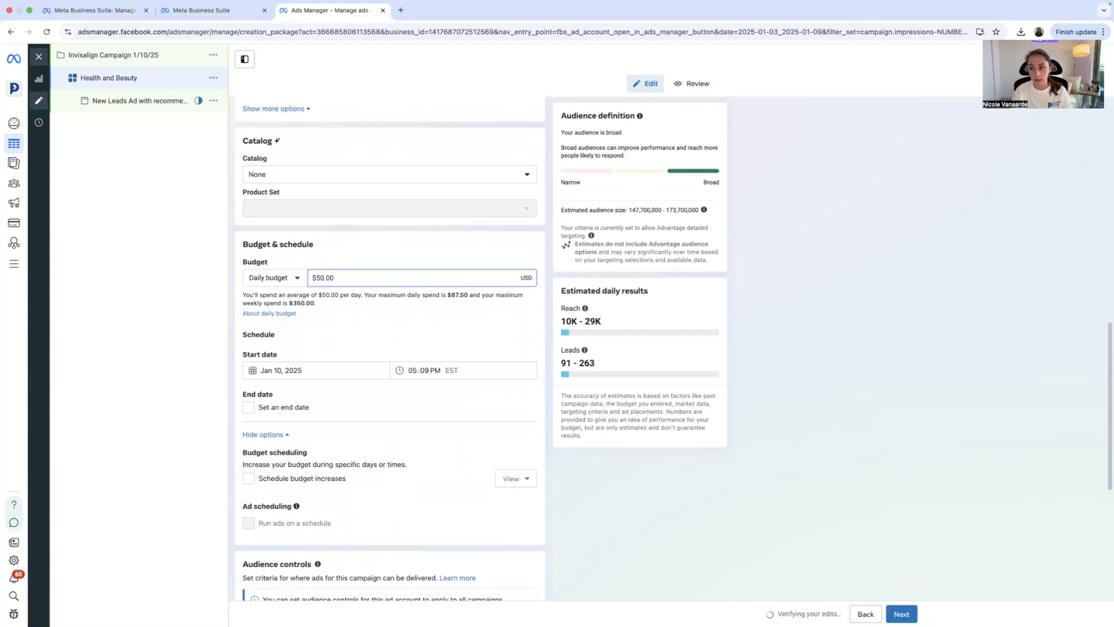
pyautogui.click(776, 309)
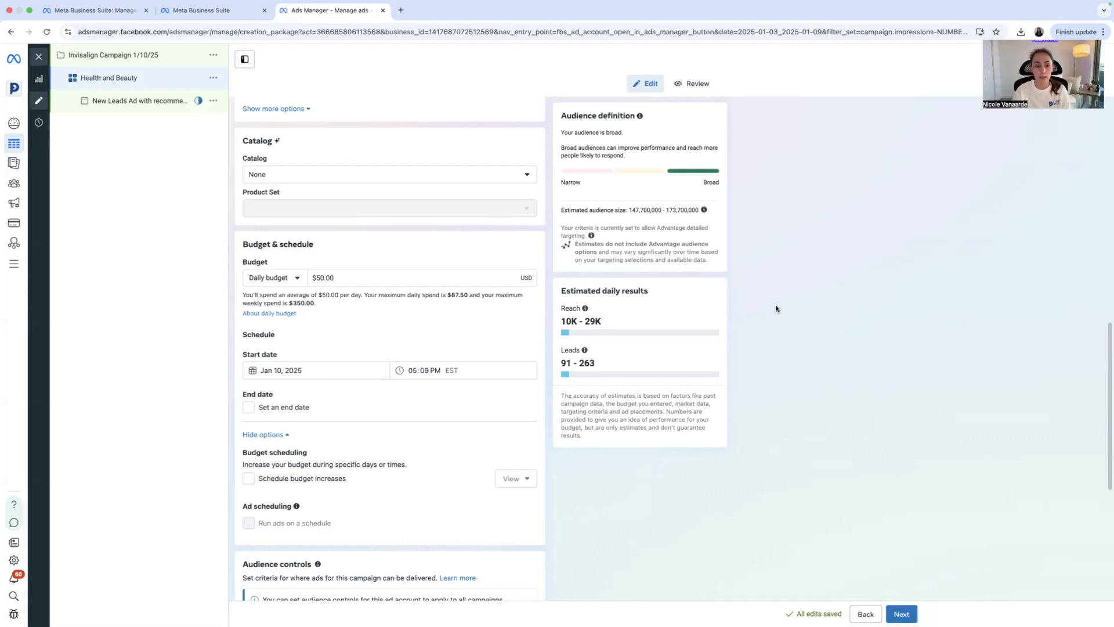
# Set the start time of the ad set's schedule to 06:09 PM
pyautogui.scroll(-2, 393, 316)
pyautogui.scroll(-3, 392, 316)
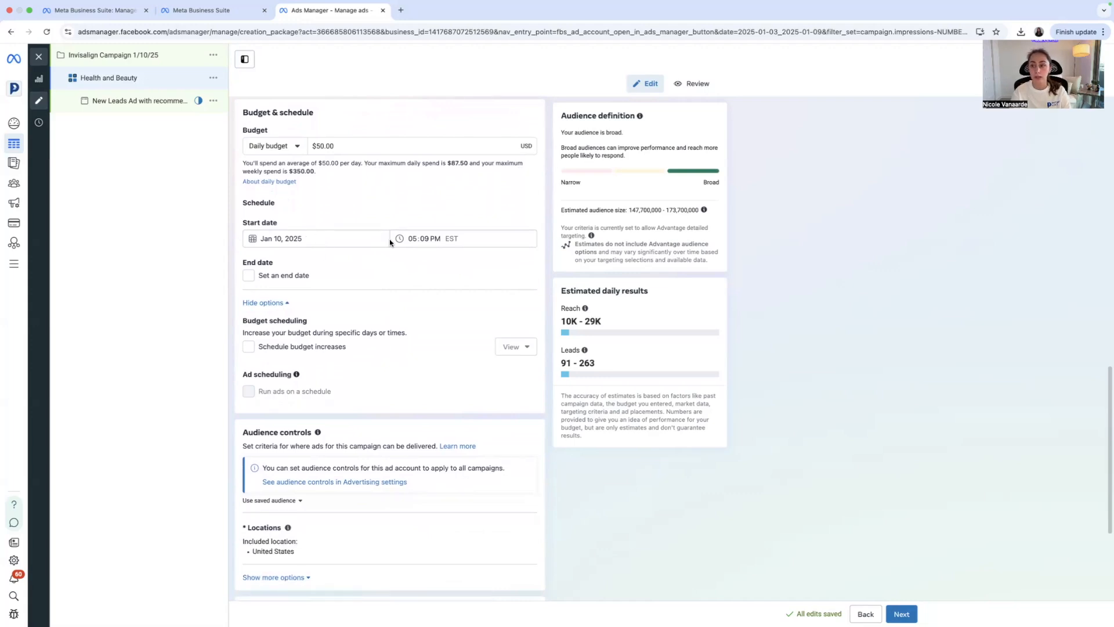
pyautogui.click(414, 239)
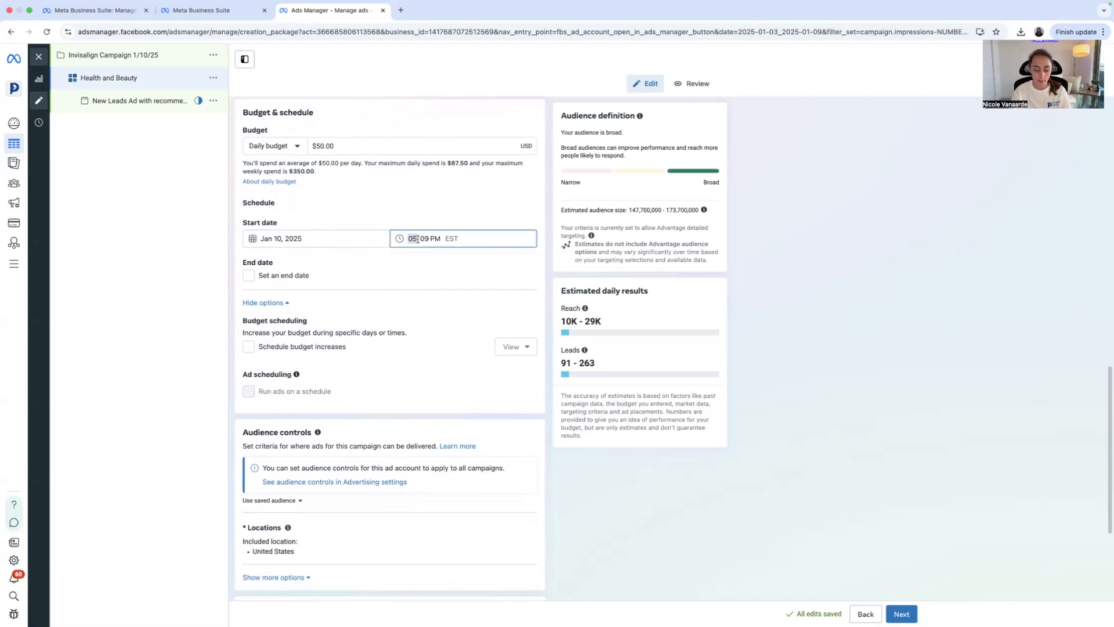
pyautogui.write('06')
pyautogui.click(420, 219)
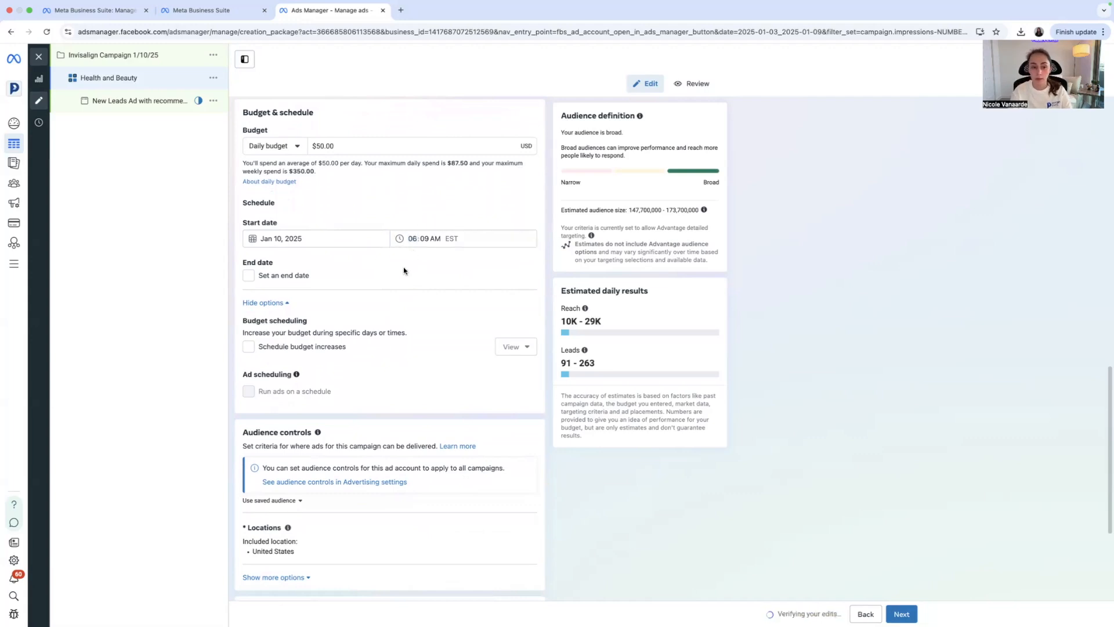
pyautogui.click(442, 239)
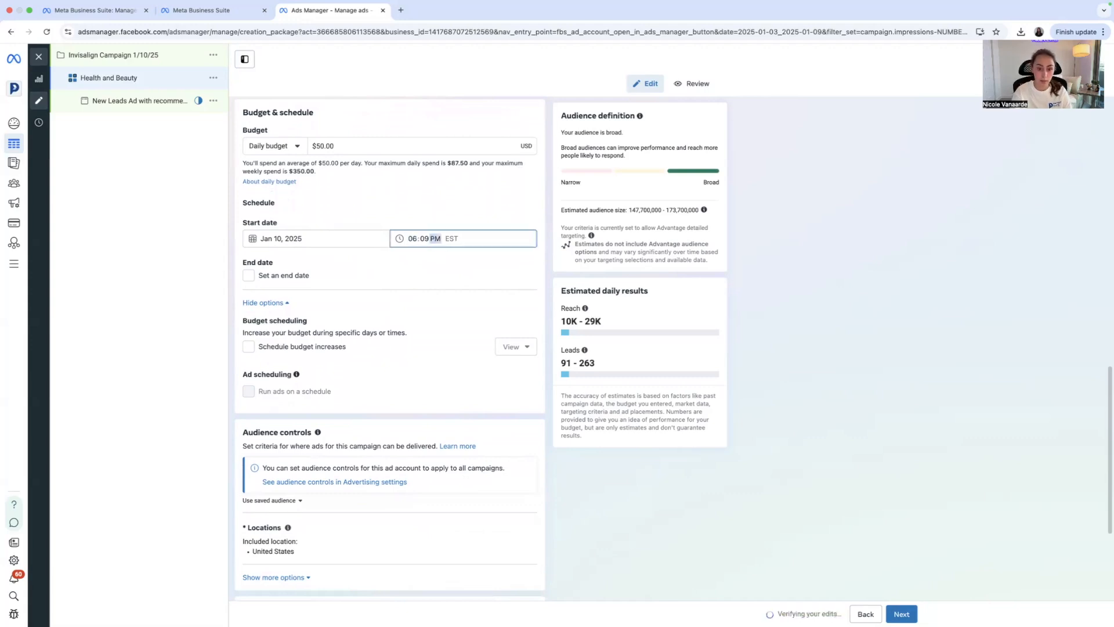
pyautogui.click(376, 226)
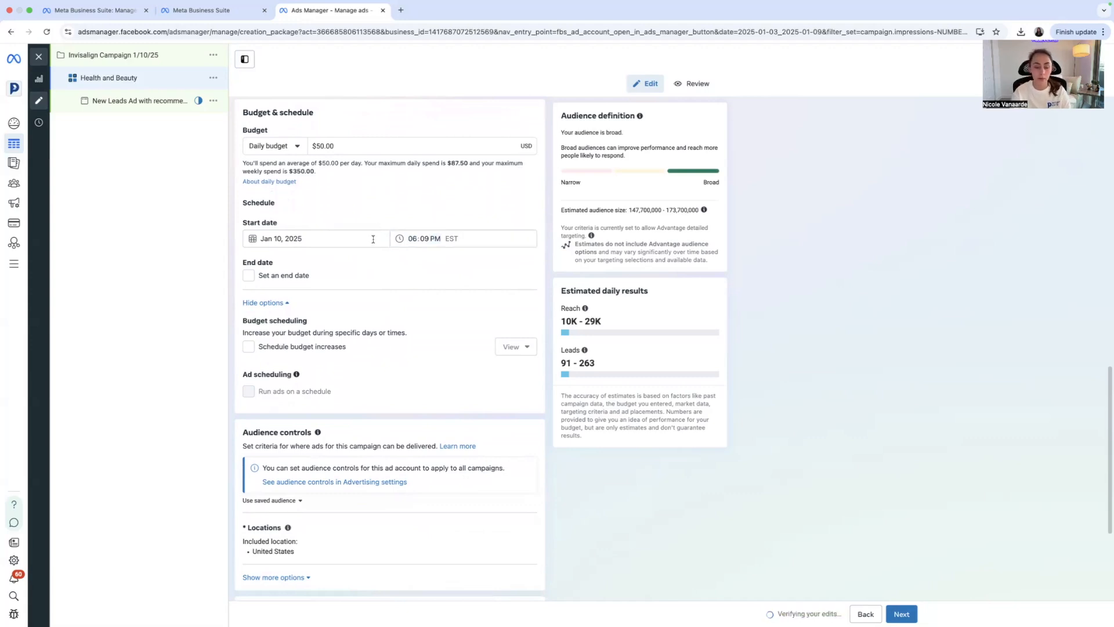
# Enable an end date for the ad set and set it to Jan 31, 2025
pyautogui.click(249, 276)
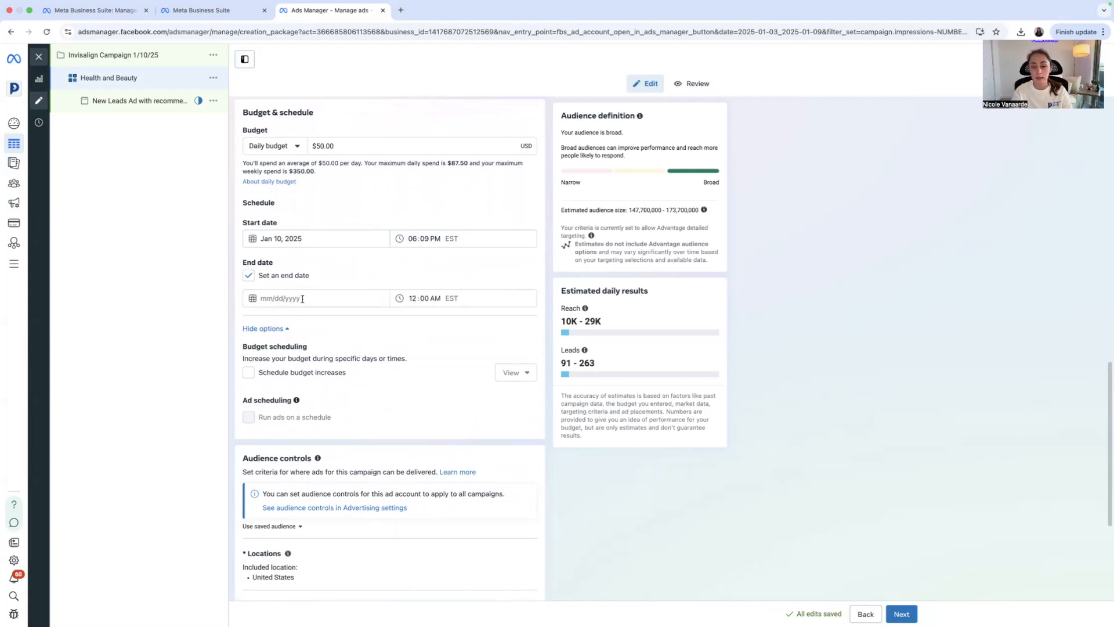
pyautogui.click(303, 299)
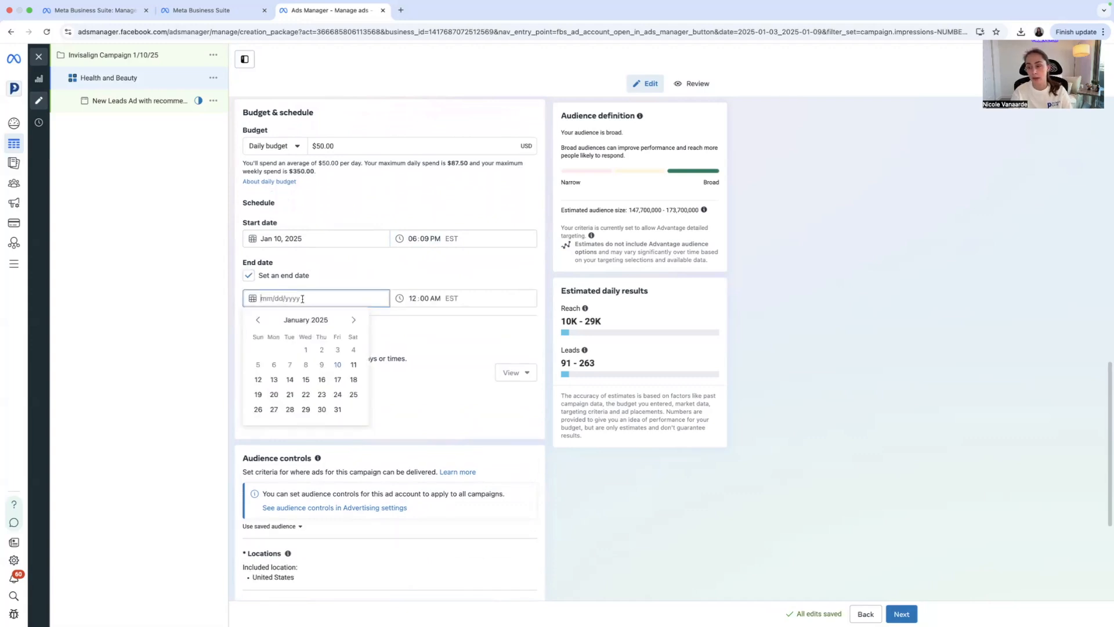
pyautogui.click(337, 409)
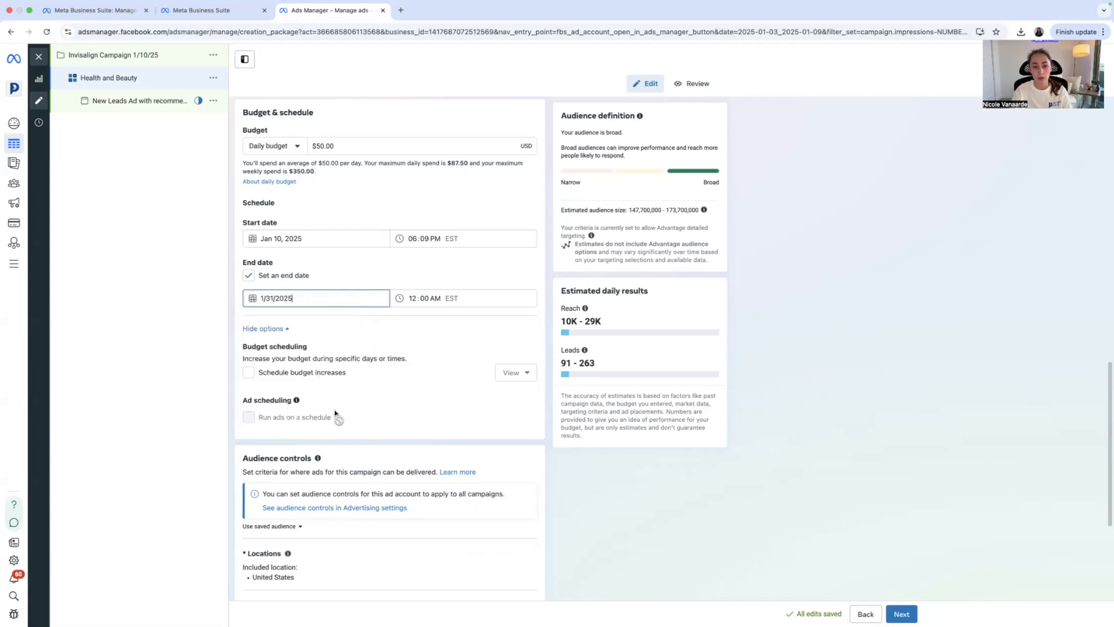
pyautogui.click(394, 331)
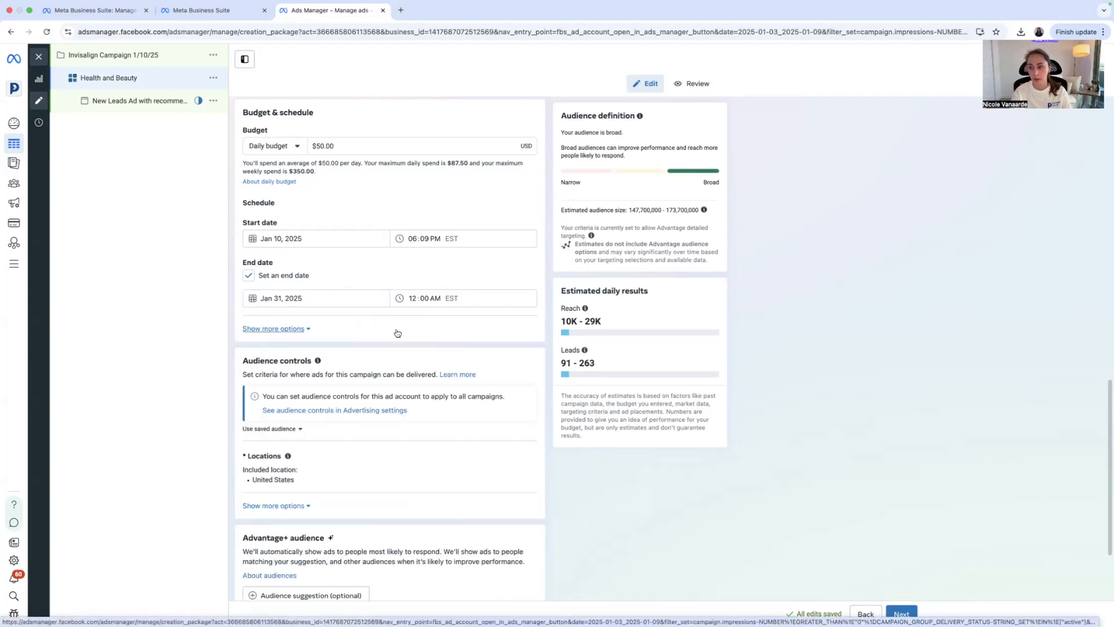
# Include the street address as an audience location for the ad set and remove United States from the locations
pyautogui.scroll(-1, 377, 358)
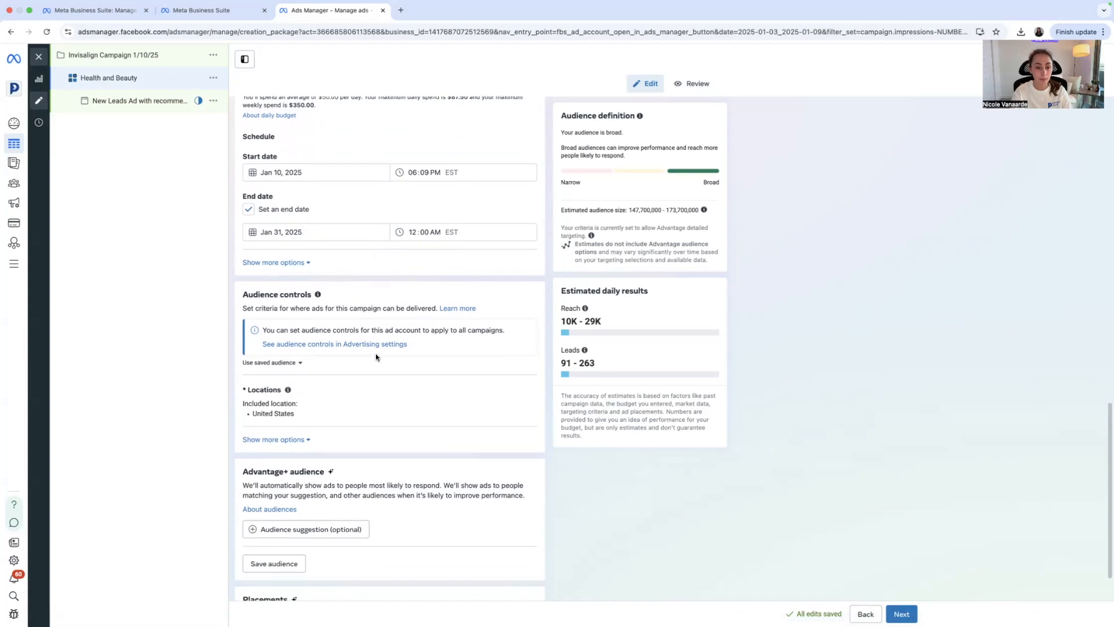
pyautogui.scroll(-1, 376, 357)
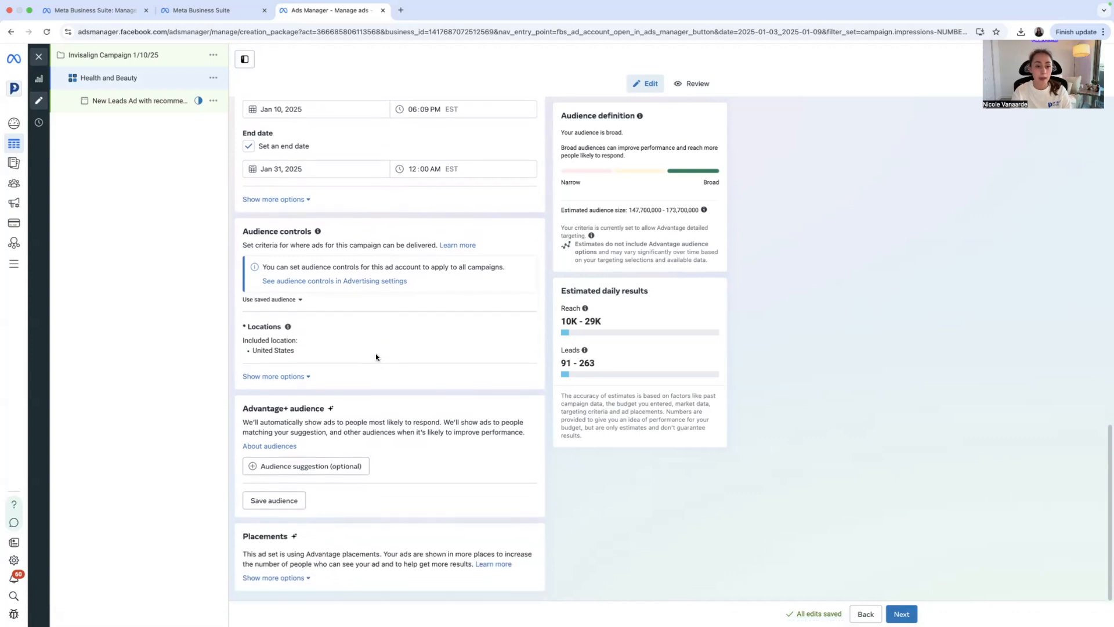
pyautogui.click(357, 325)
pyautogui.scroll(-2, 445, 294)
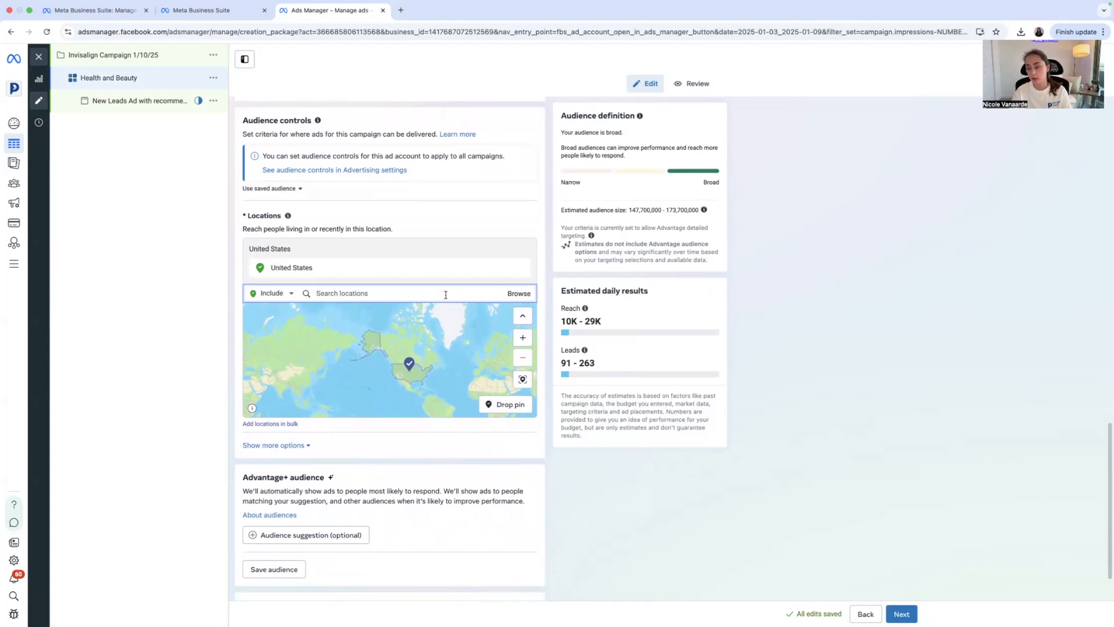
pyautogui.write('Chicago')
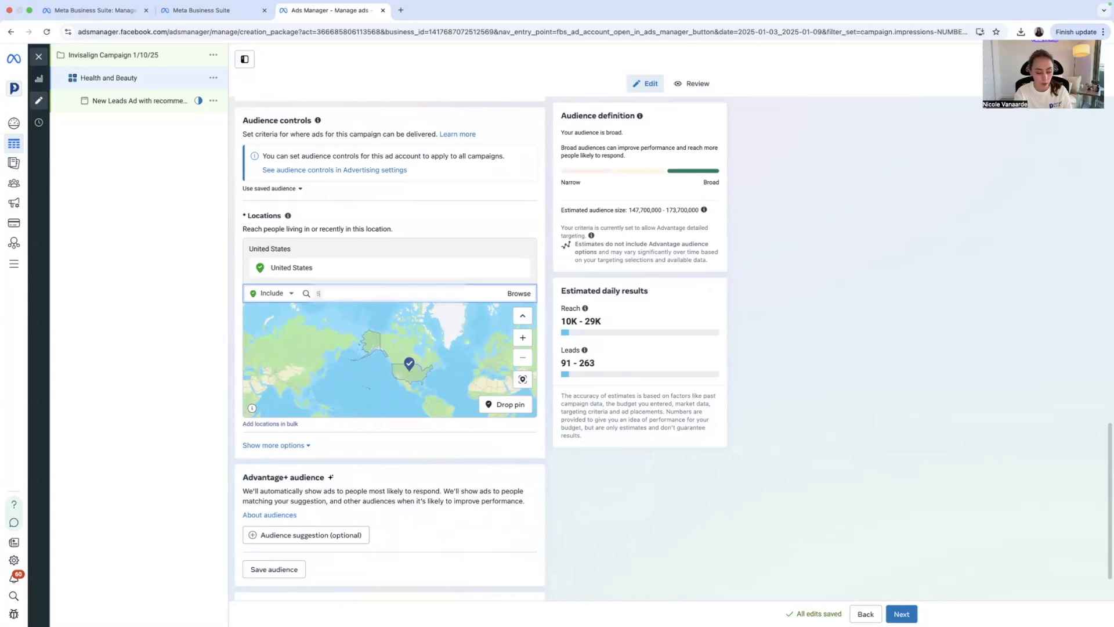
pyautogui.write('on')
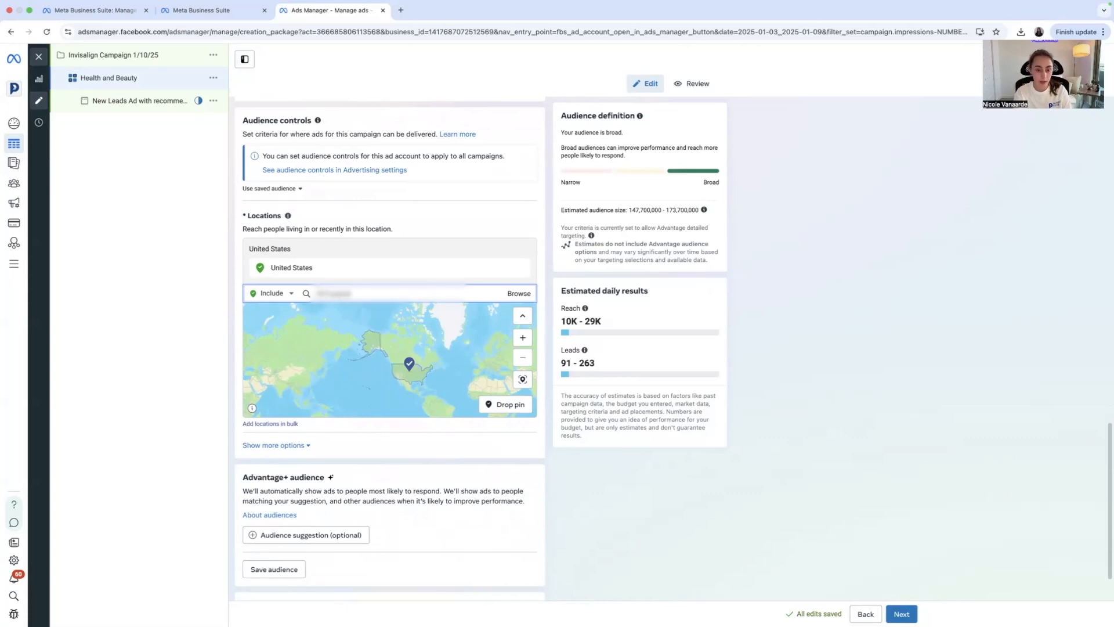
pyautogui.click(454, 313)
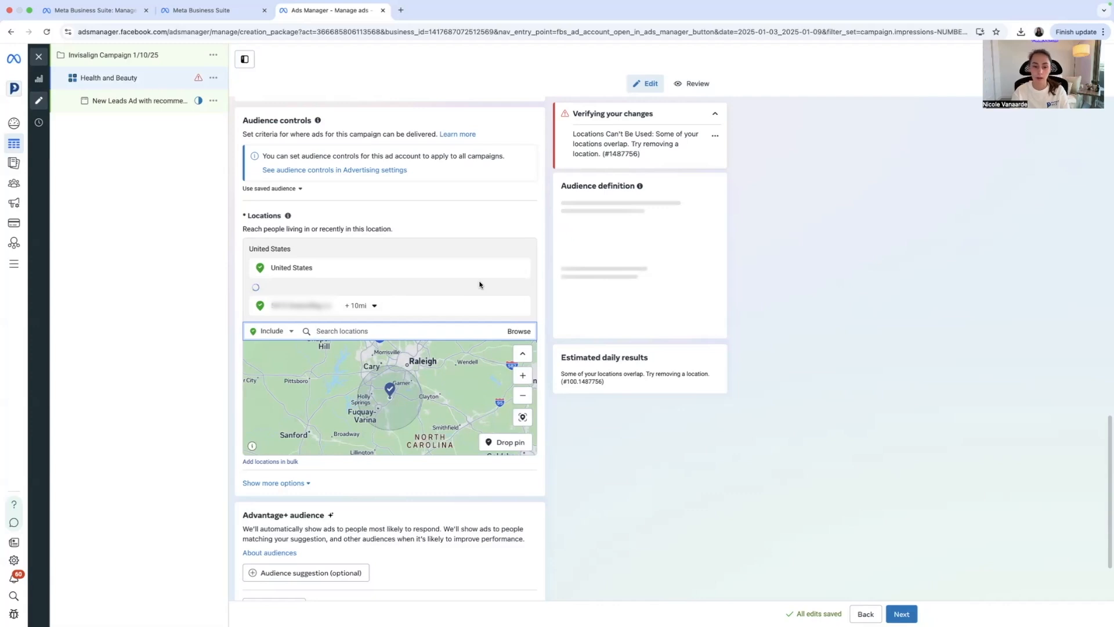
pyautogui.moveTo(484, 278)
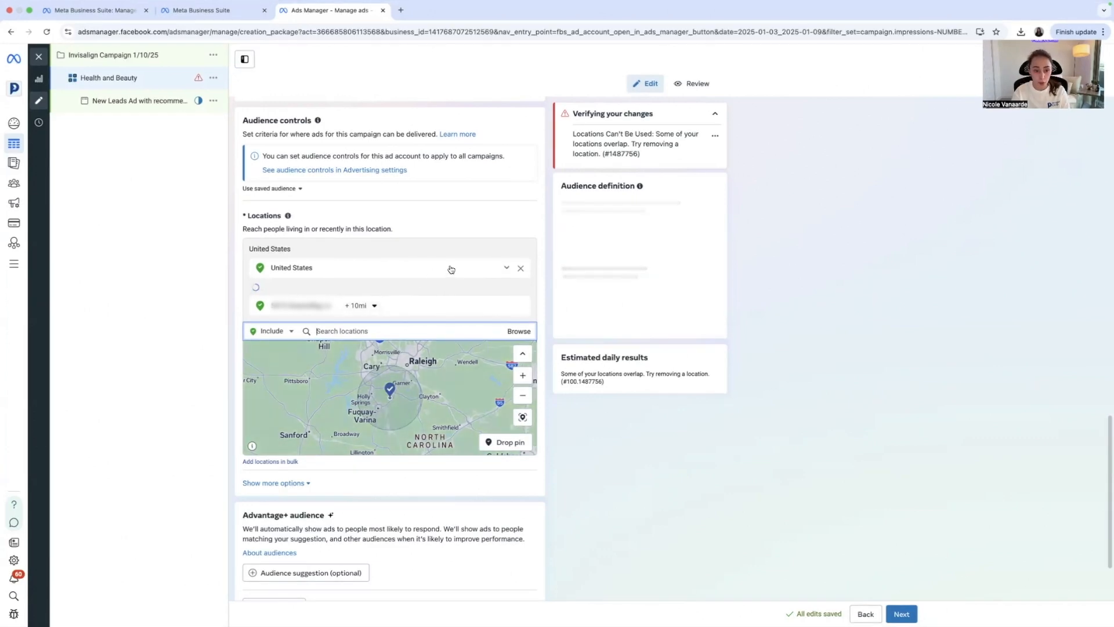
pyautogui.click(520, 269)
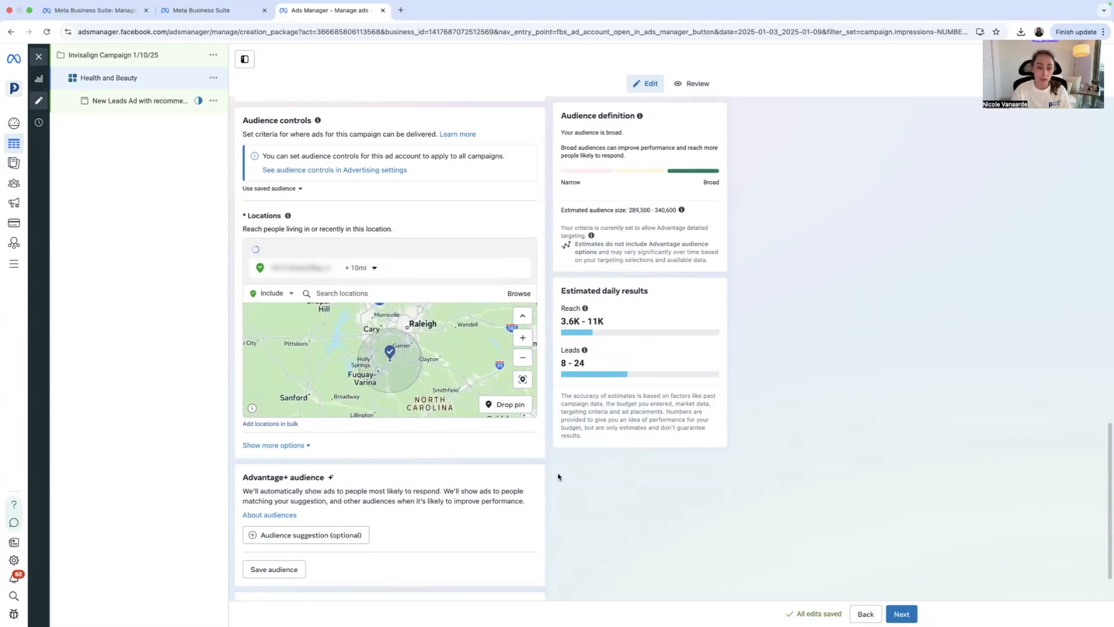
# Open the audience suggestions and add the interest "Health & wellness (personal care)" to the detailed targeting
pyautogui.scroll(-2, 562, 495)
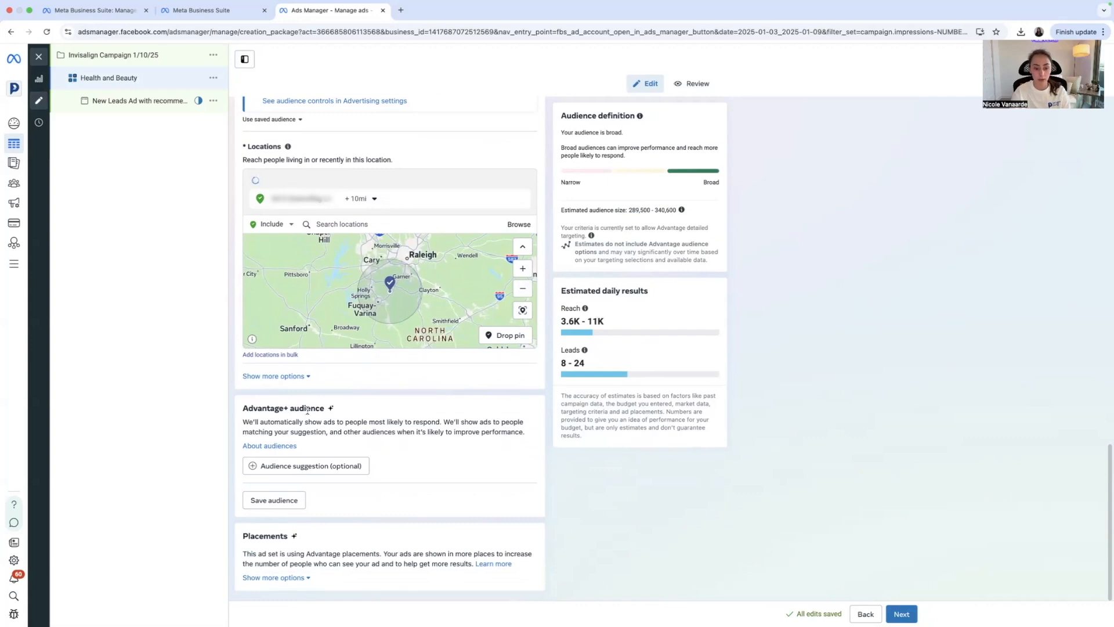
pyautogui.click(284, 466)
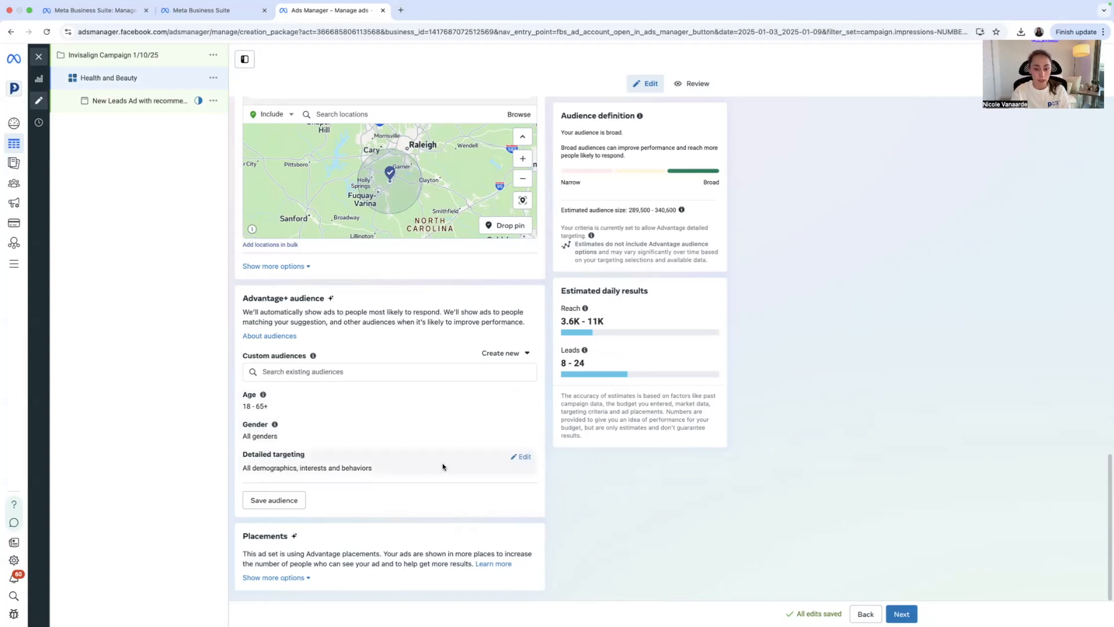
pyautogui.click(525, 457)
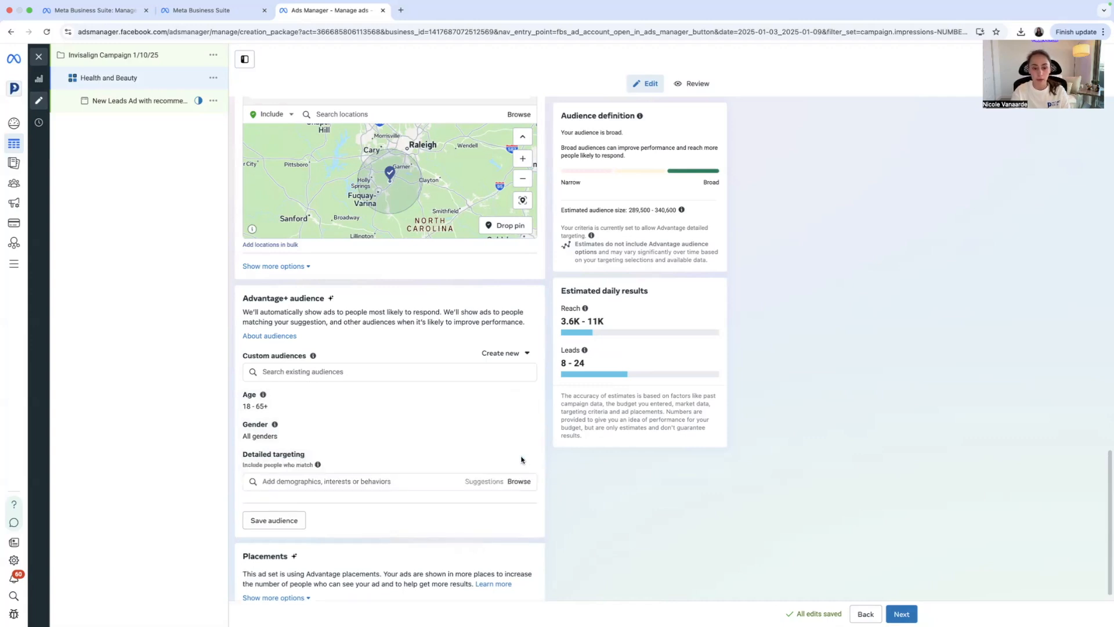
pyautogui.scroll(-1, 392, 451)
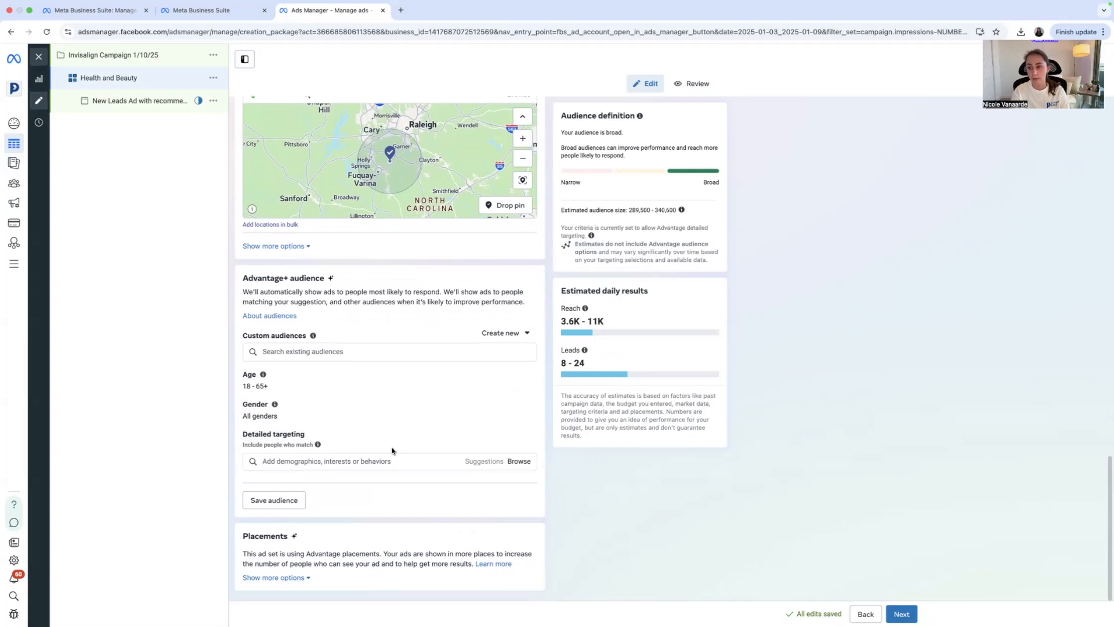
pyautogui.click(380, 457)
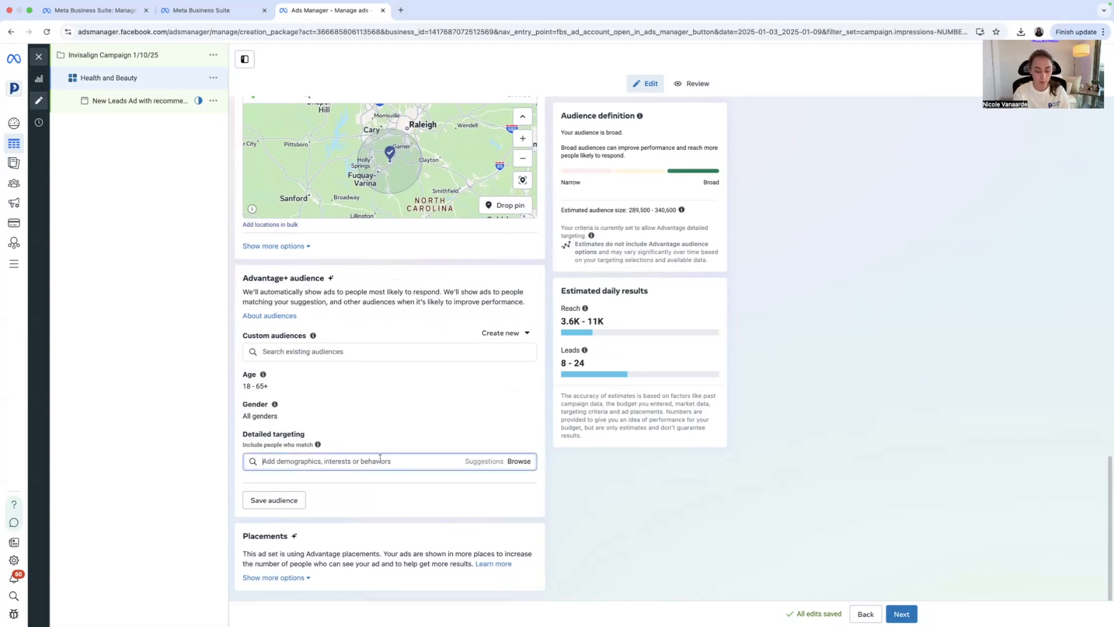
pyautogui.write('health')
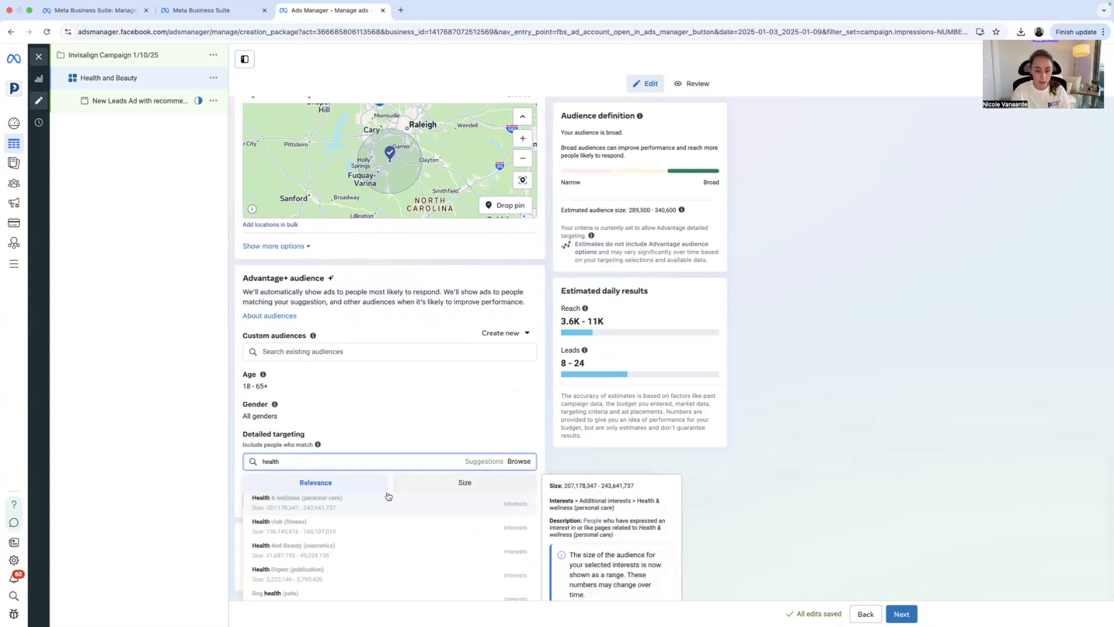
pyautogui.click(515, 505)
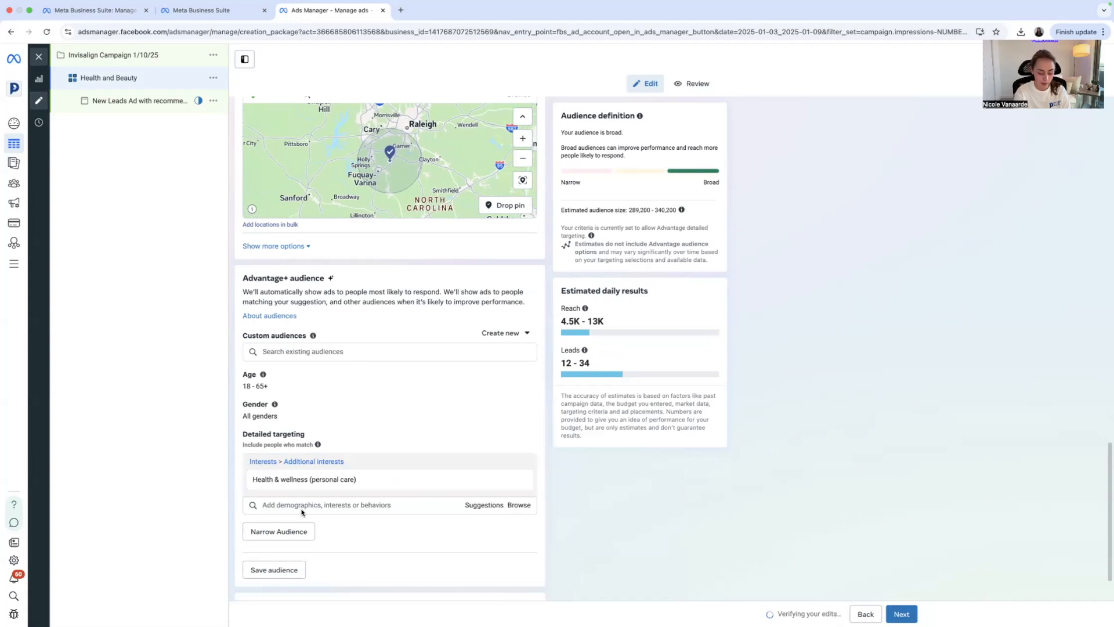
# Add the interest "Health And Beauty (cosmetics)" to the ad set's detailed targeting
pyautogui.write('health')
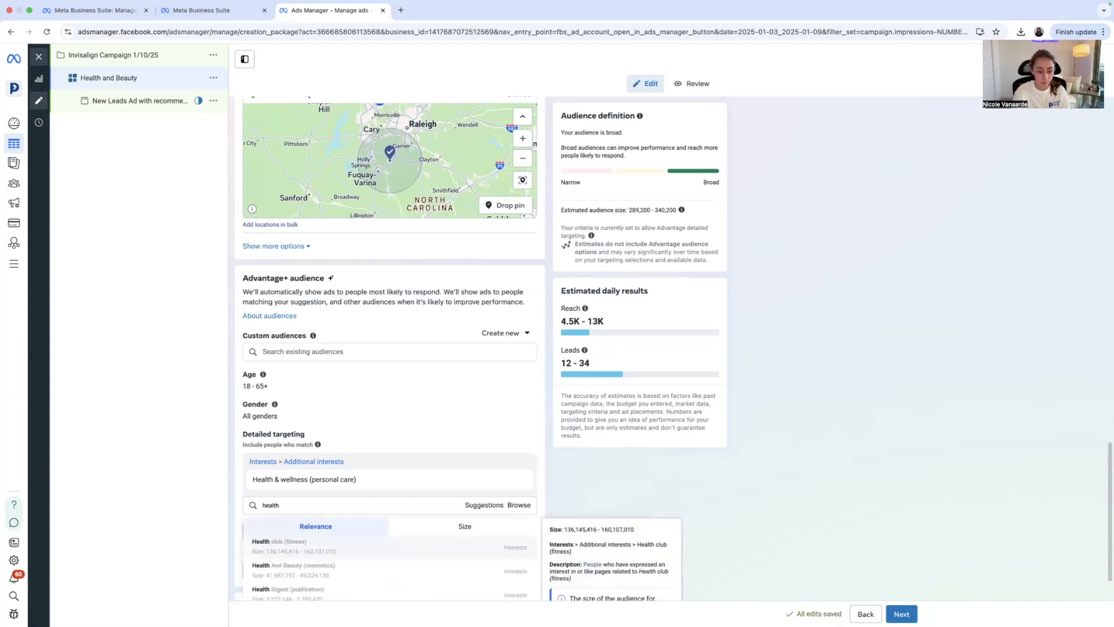
pyautogui.scroll(-2, 322, 571)
pyautogui.scroll(5, 322, 571)
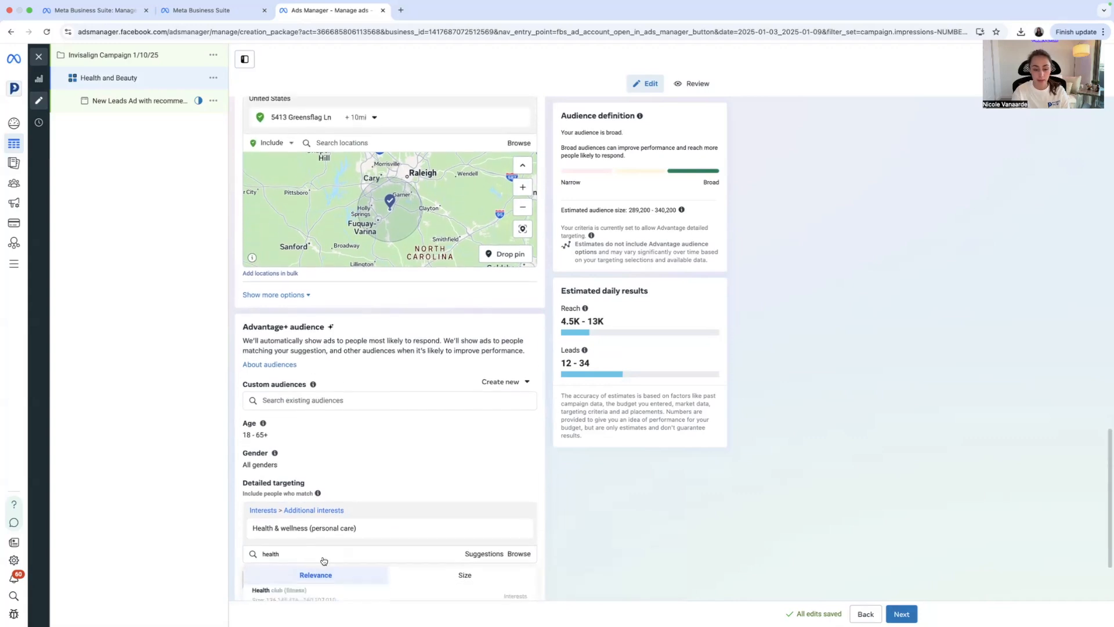
pyautogui.scroll(-4, 559, 513)
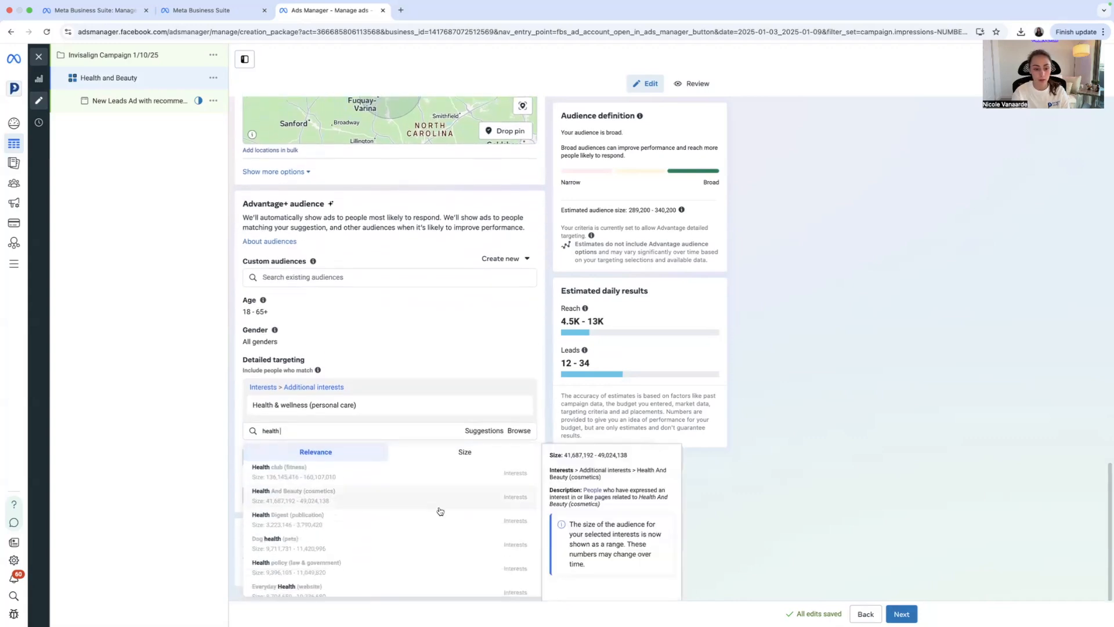
pyautogui.click(327, 501)
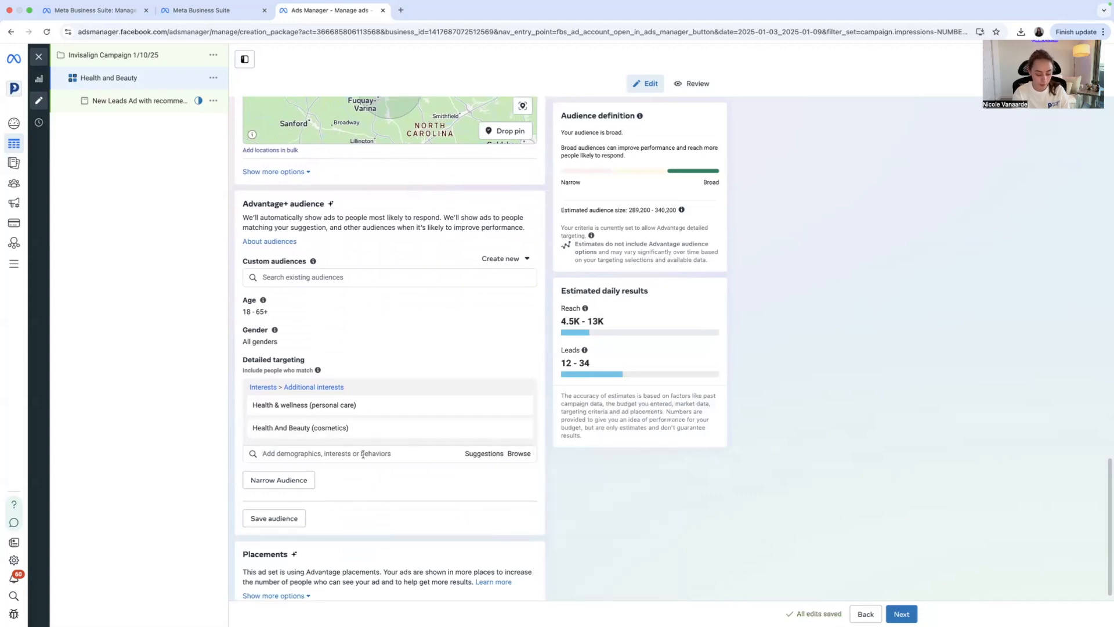
# Find and add the interest "Cosmetics (personal care)" to the ad set's detailed targeting
pyautogui.write('cosmetic')
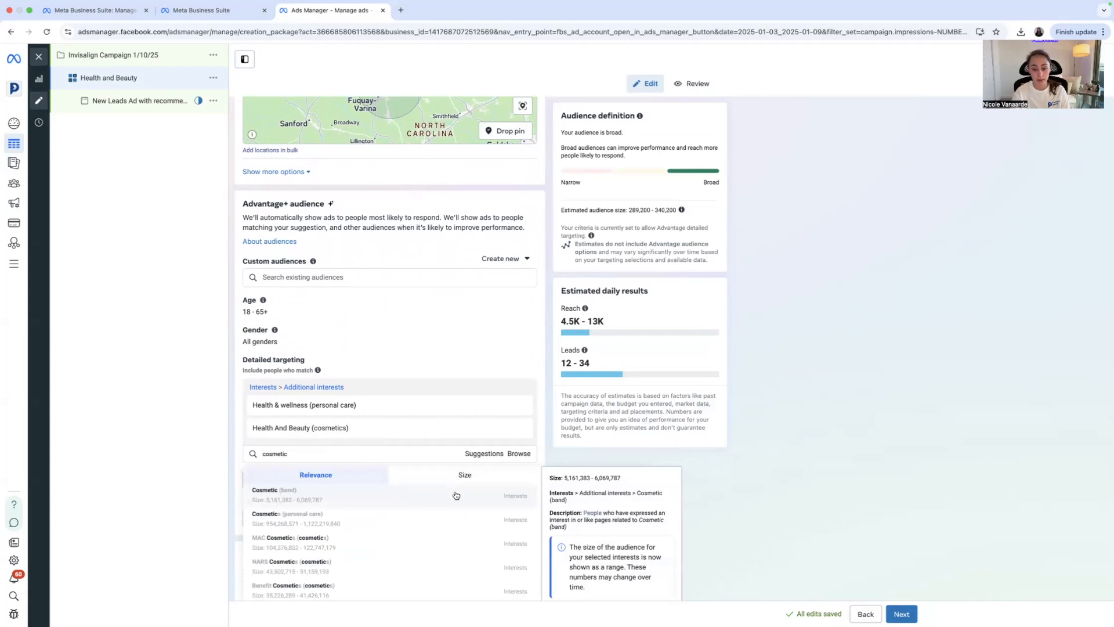
pyautogui.press('BackSpace')
pyautogui.press('BackSpace')
pyautogui.press('BackSpace')
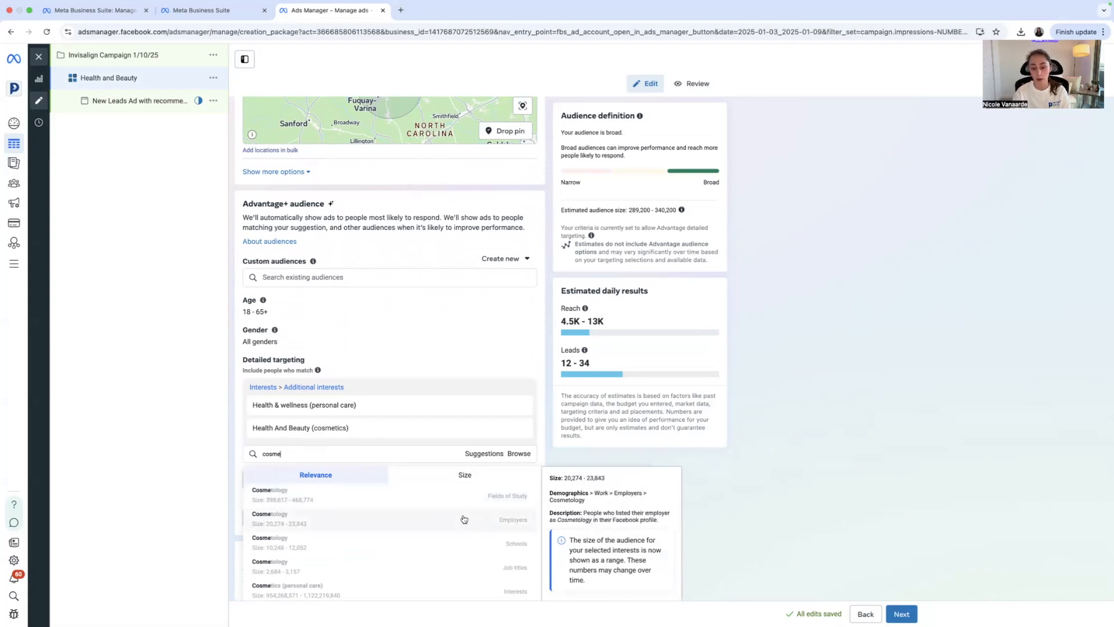
pyautogui.click(477, 586)
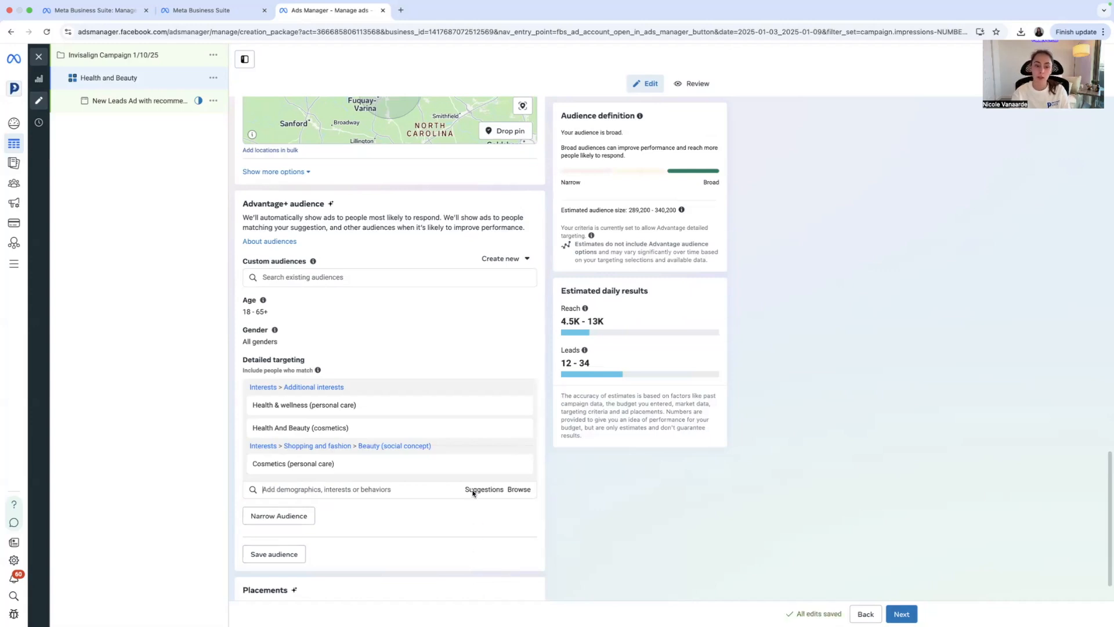
# Continue to the ad level and rename the ad "Invisalign Picture Ad #1"
pyautogui.moveTo(352, 430)
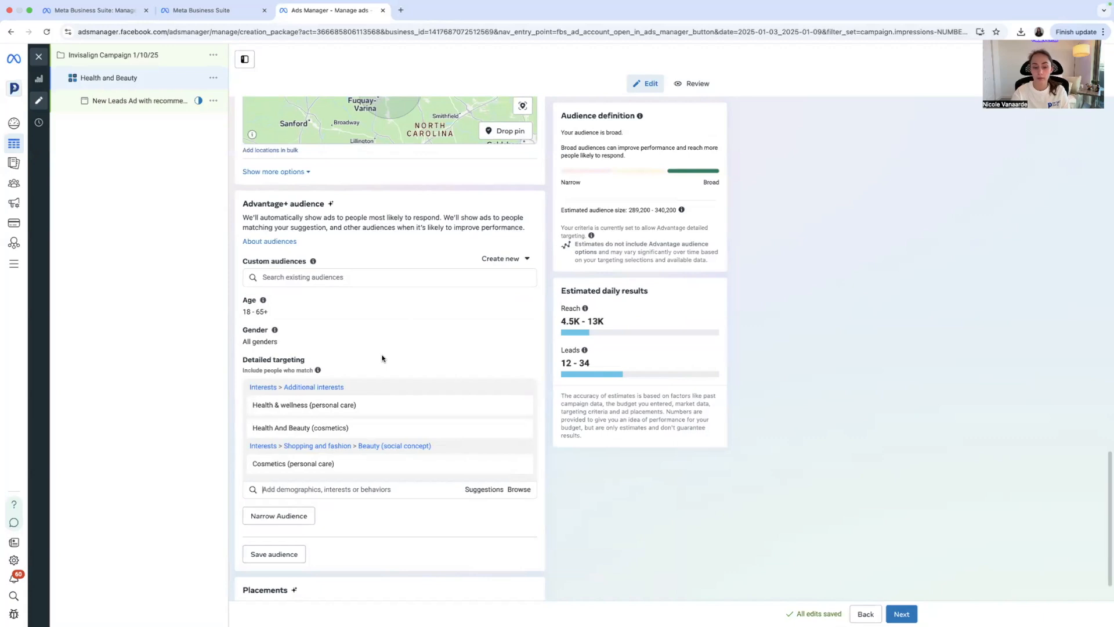
pyautogui.moveTo(418, 438)
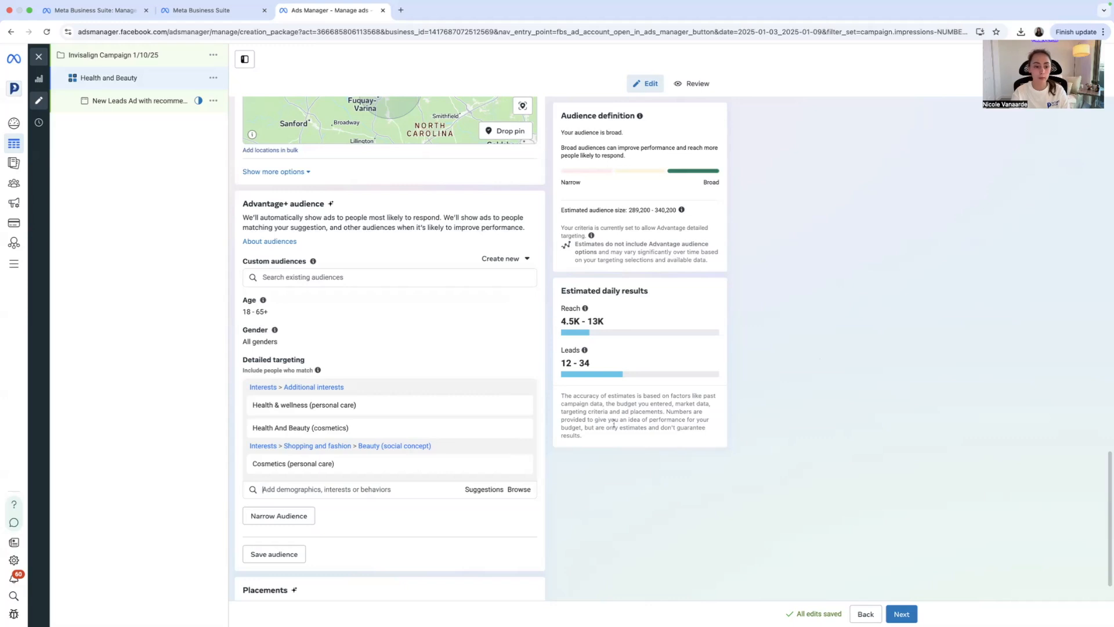
pyautogui.scroll(-2, 580, 492)
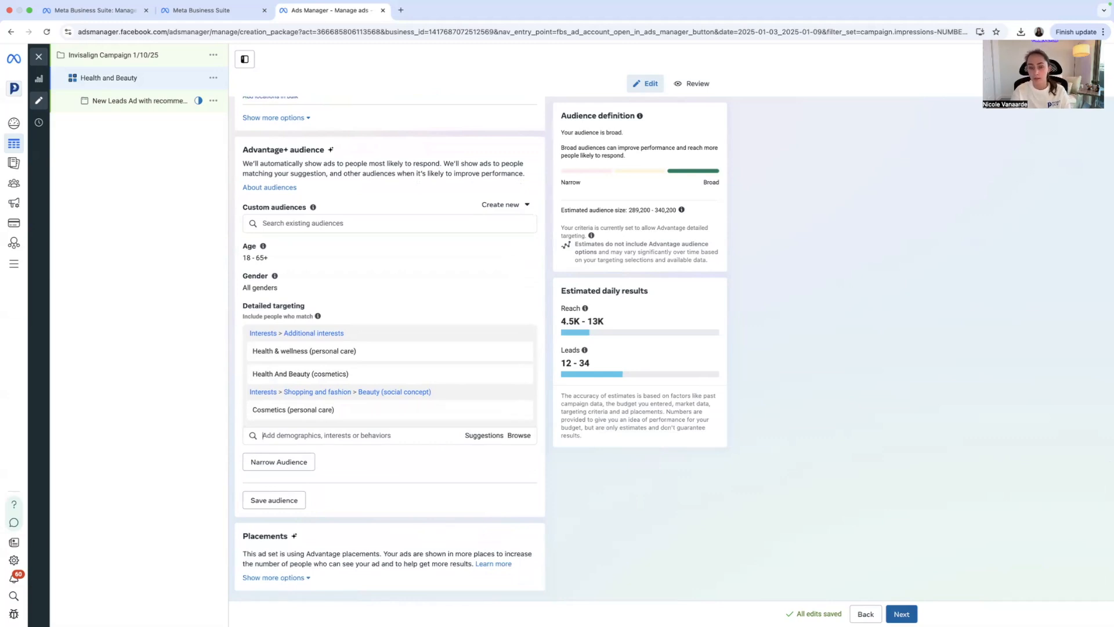
pyautogui.click(901, 614)
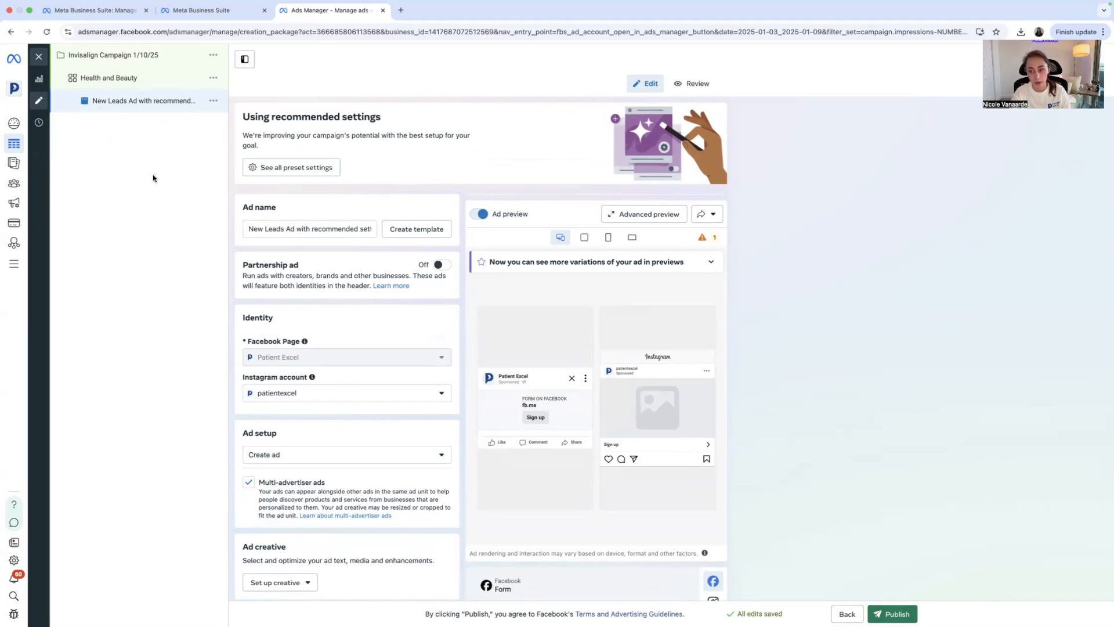
pyautogui.click(301, 231)
pyautogui.hotkey('ctrl', 'a')
pyautogui.press('BackSpace')
pyautogui.write('I')
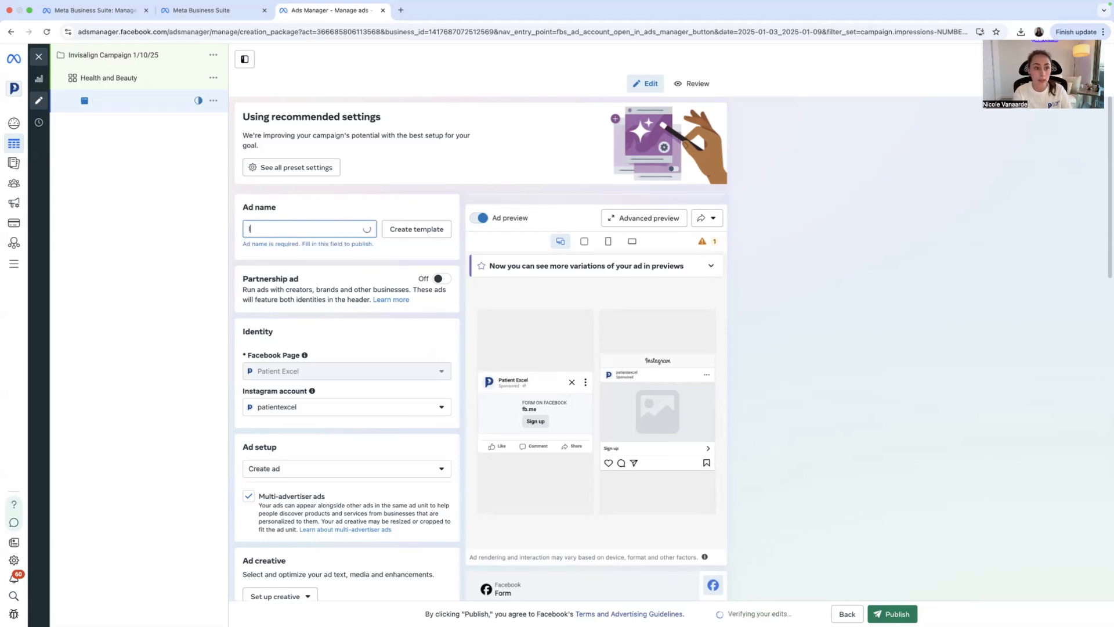
pyautogui.write('nvisalign Picture ')
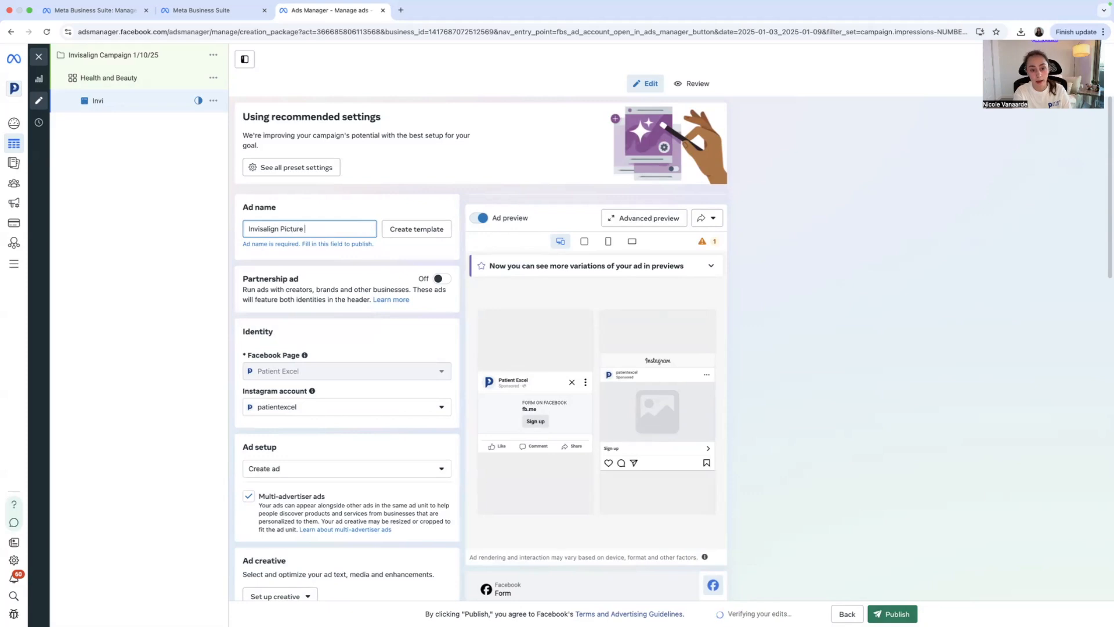
pyautogui.write('Ad #1')
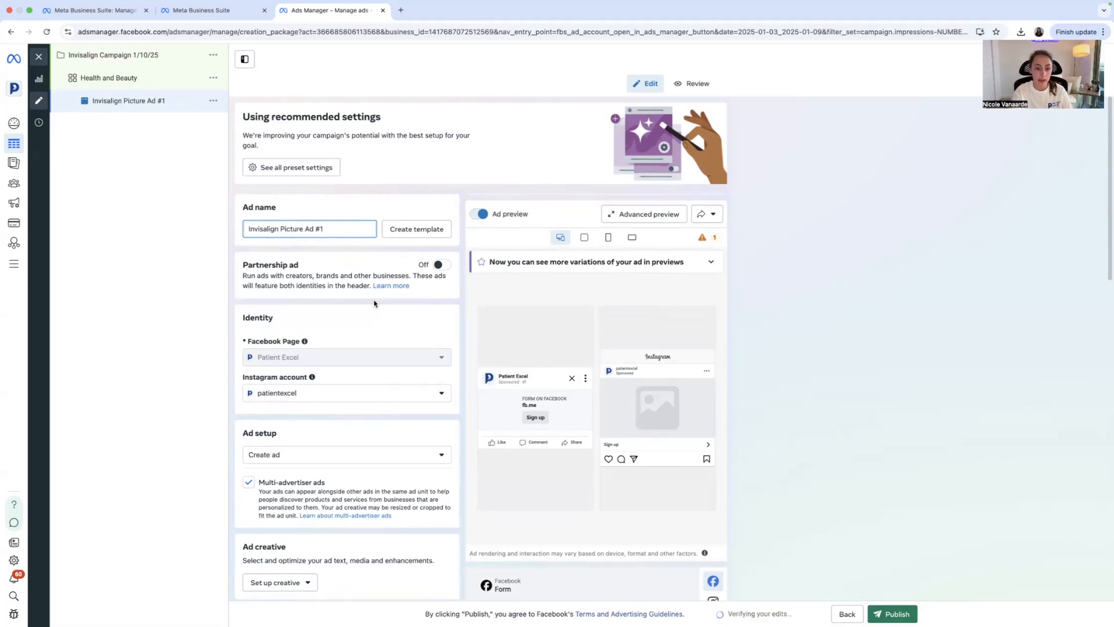
# Start setting up the ad creative as an image ad
pyautogui.scroll(-2, 375, 315)
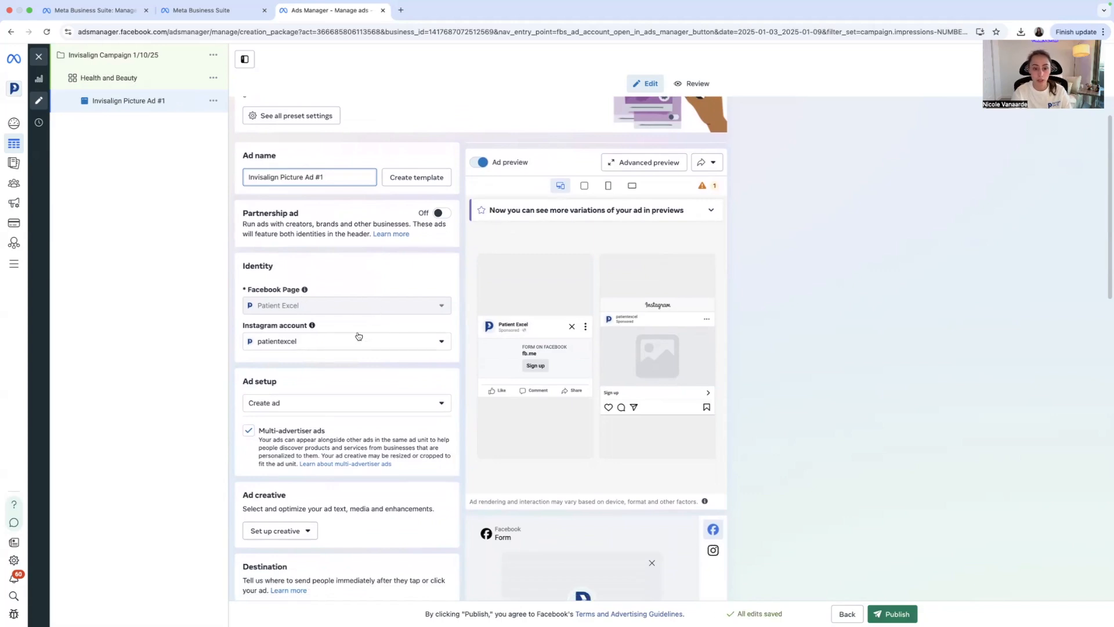
pyautogui.scroll(-6, 359, 336)
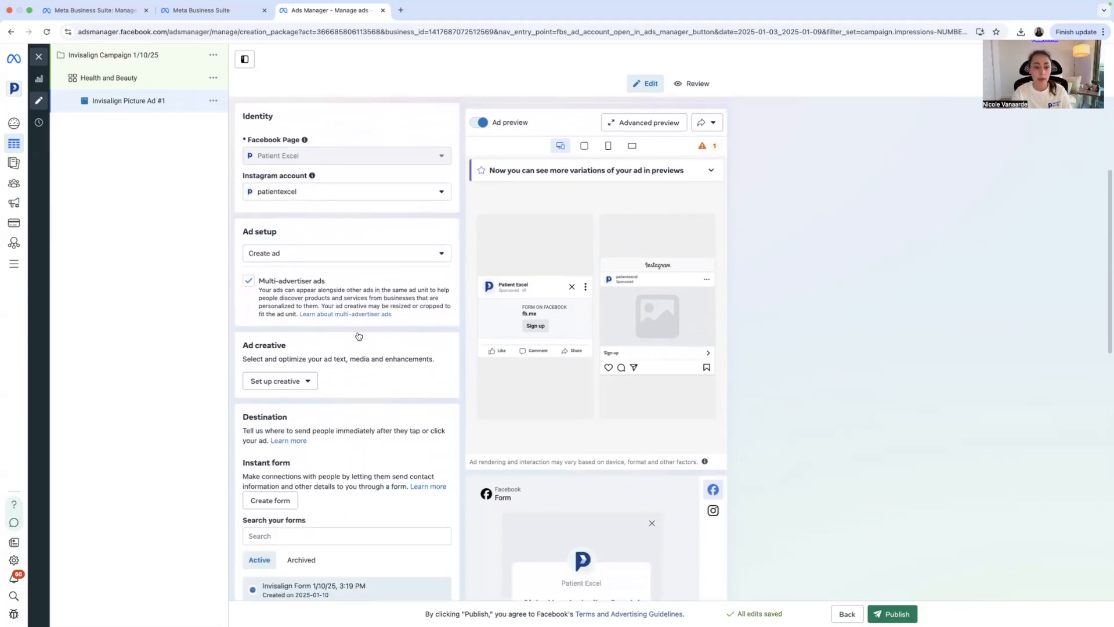
pyautogui.scroll(-3, 358, 335)
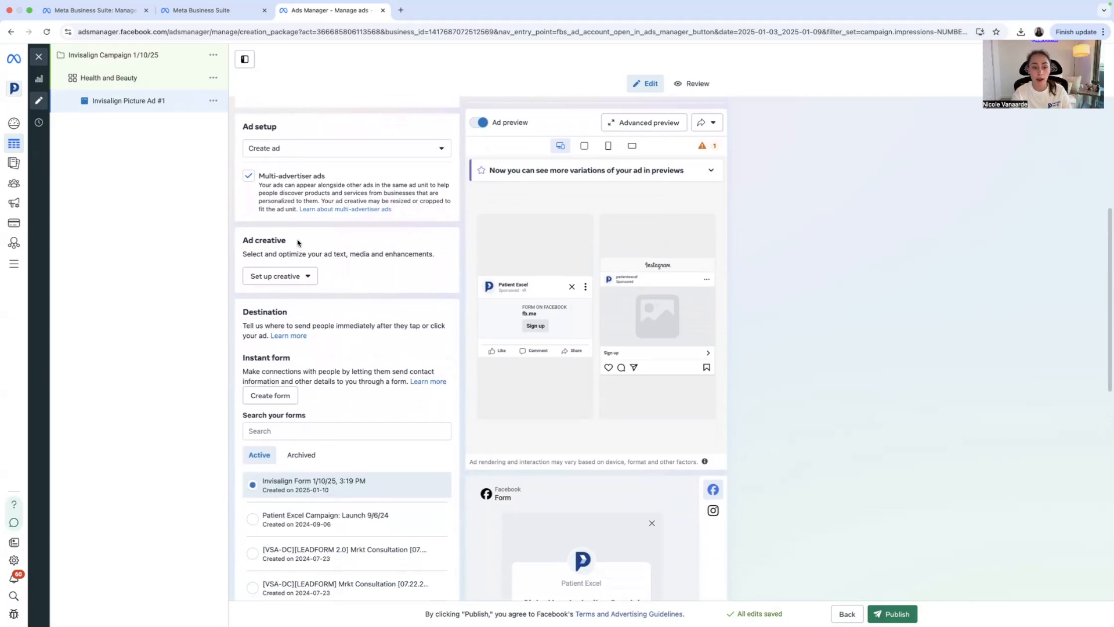
pyautogui.click(289, 283)
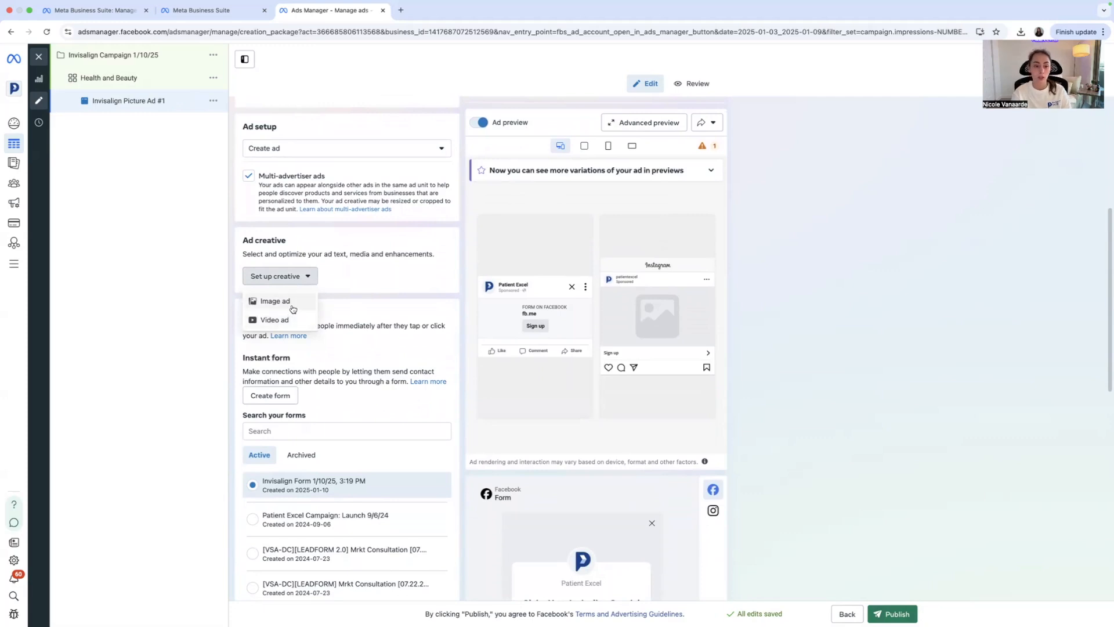
pyautogui.click(293, 309)
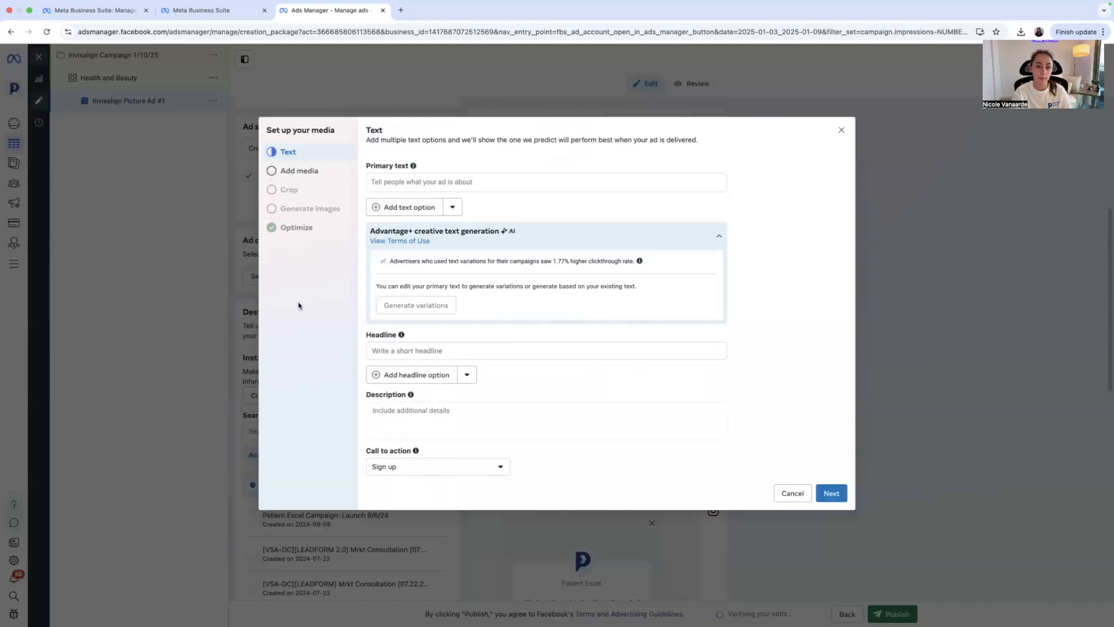
# Fill in the primary text with the Invisalign special copy starting "Hello residents of City! Are you ready to unlock your best smile?" and review its key passages
pyautogui.click(399, 182)
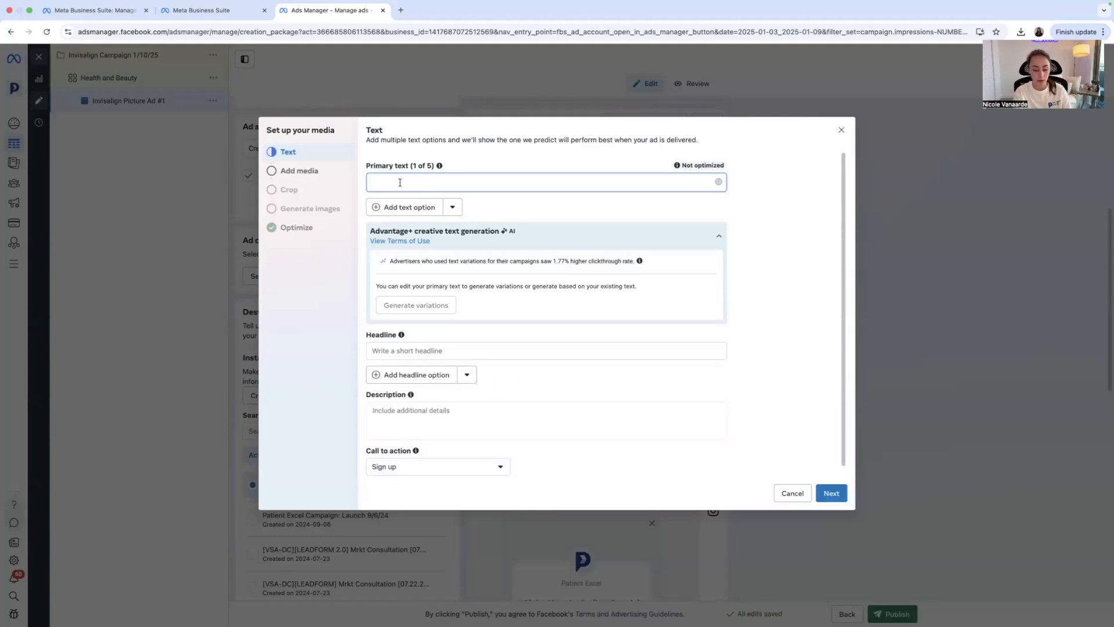
pyautogui.write("Hello residents of City! Are you ready to unlock your best smile?  With Invisalign, you're not just straightening your teeth, you're investing in your health and confidence! Now is your time to get the smile you always wanted!  Our Fall Invisalign Special is here! Love your smile with this Once-In-A-Lifetime Invisalign Offer to get straight, perfect teeth without the hassle of metal braces and diet restrictions.  ✨Announcing Our Exclusive Invisalign Special!✨  Your INVISALIGN SPECIAL includes:  ✅ $2,000 OFF Invisalign Treatment ✅FREE Set of Retainers at the end of the treatment ($500 Value) ✅ FREE Teeth Whitening Kit at the end of the treatment ($300 Value) ✅ FREE 3D Digital Scan ($200 Value) ✅ FREE Oral Exam ($180 Value) ✅ FREE Treatment Plan Preparation ($70 Value)  This offer is only available to the first 10 people, so click the 'LEARN MORE' button to claim your special voucher and book a complimentary consultation, today!")
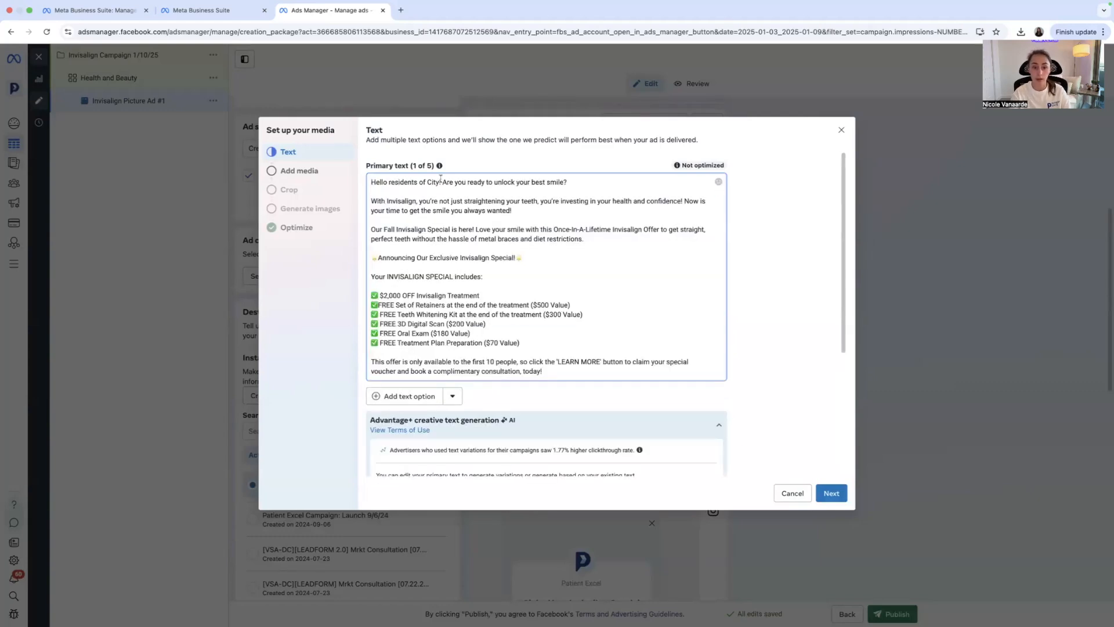
pyautogui.moveTo(427, 182); pyautogui.dragTo(439, 182)
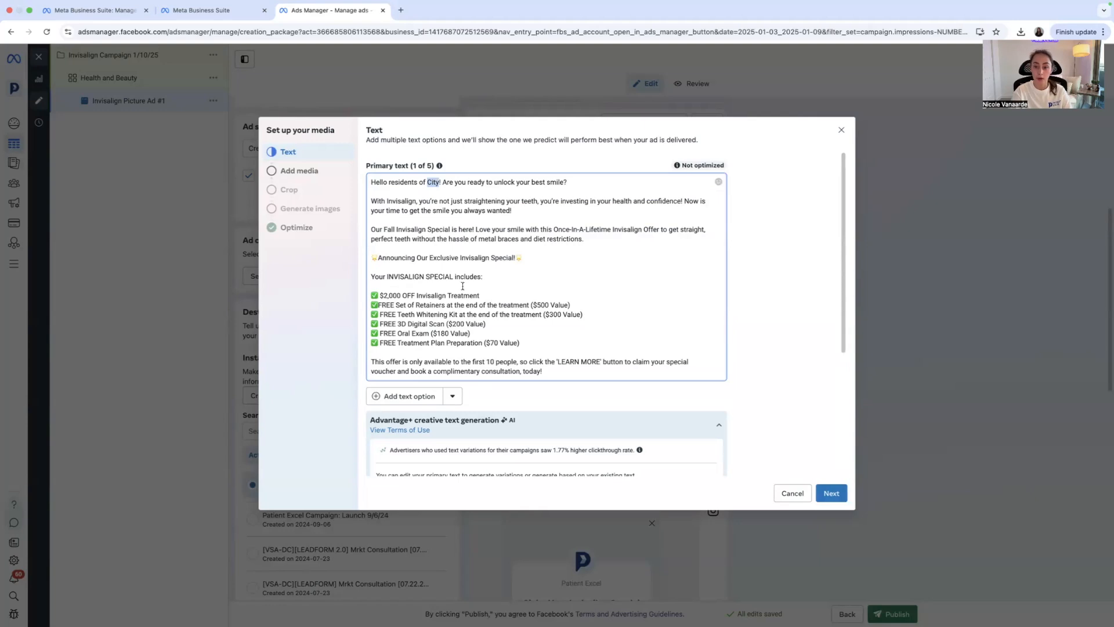
pyautogui.moveTo(520, 343); pyautogui.dragTo(400, 288)
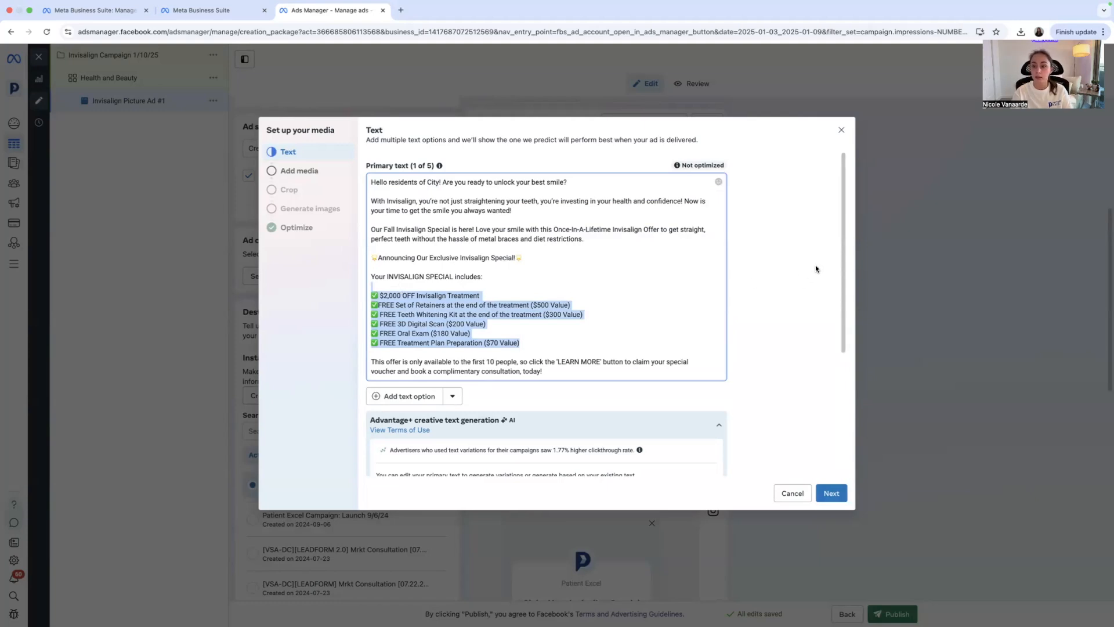
pyautogui.scroll(-2, 844, 287)
pyautogui.scroll(-4, 844, 287)
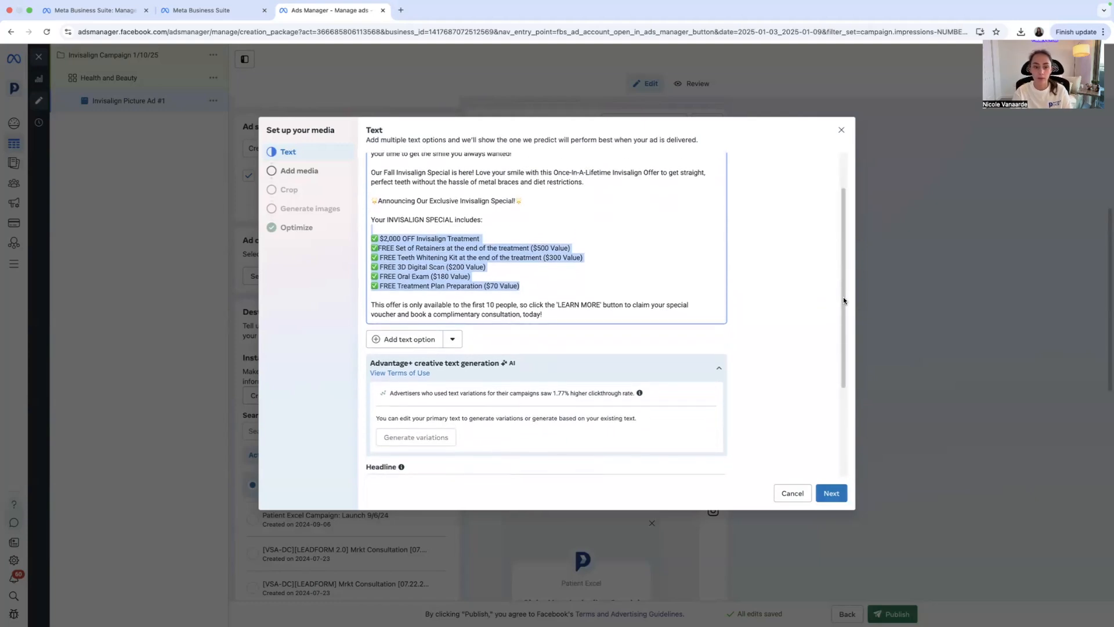
pyautogui.moveTo(372, 248); pyautogui.dragTo(599, 247)
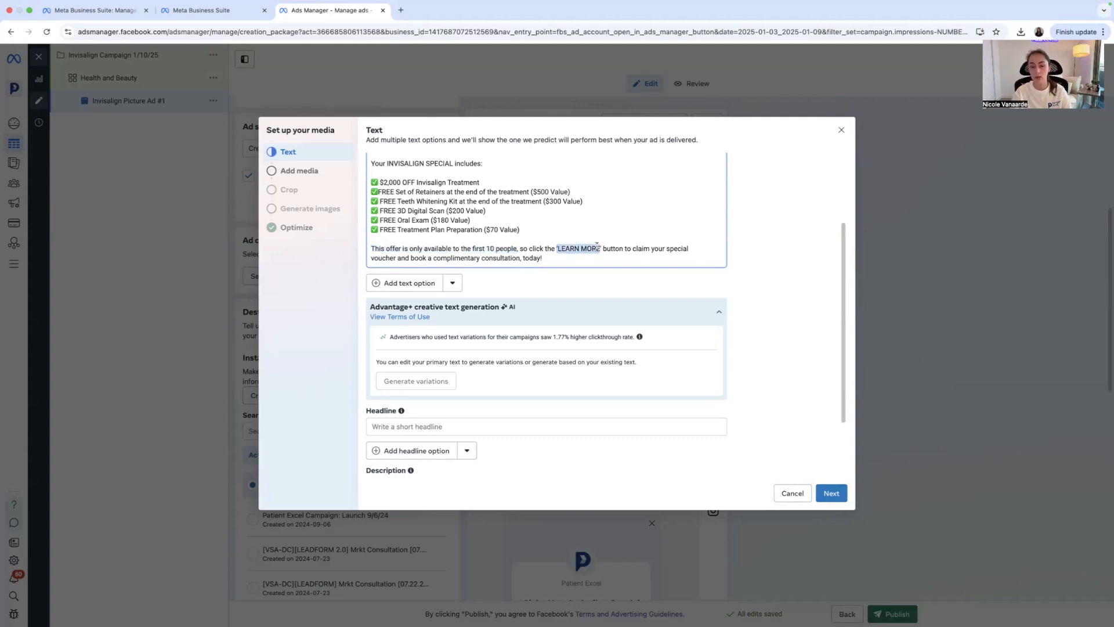
pyautogui.click(775, 260)
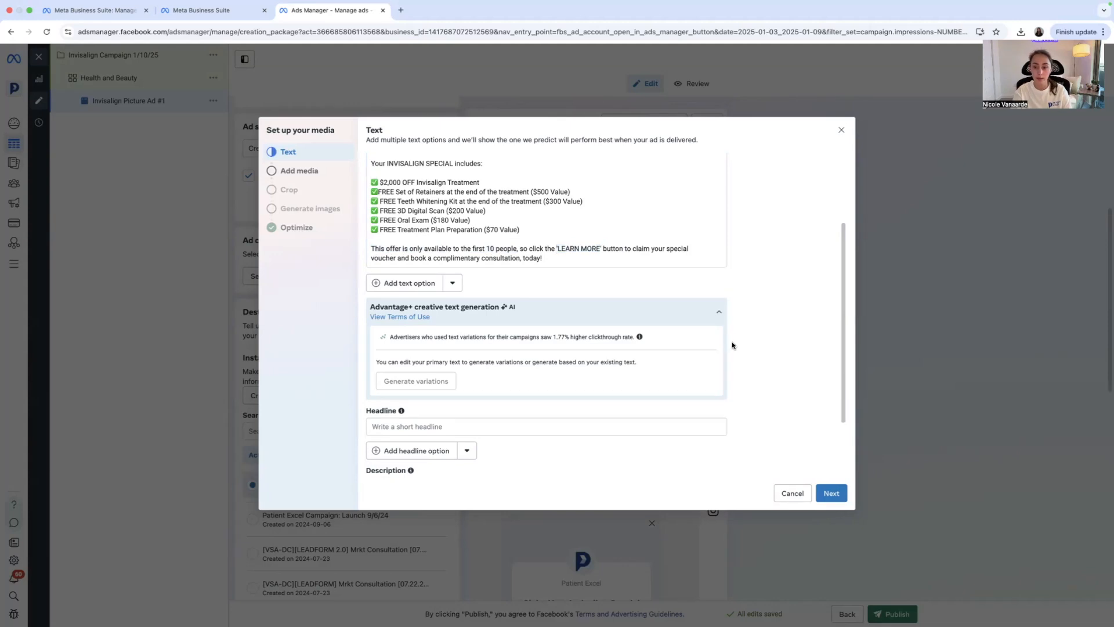
# Enter the headline "Schedule Your Free Consultation Today!" for the image ad
pyautogui.scroll(-1, 734, 342)
pyautogui.moveTo(842, 328); pyautogui.dragTo(841, 367)
pyautogui.click(478, 348)
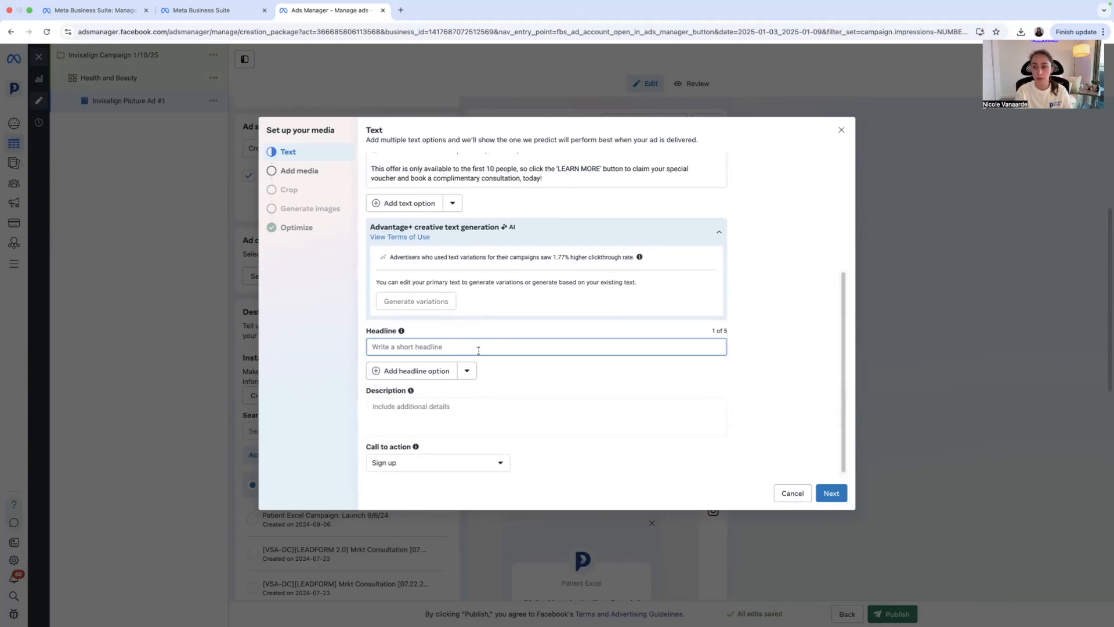
pyautogui.write('S')
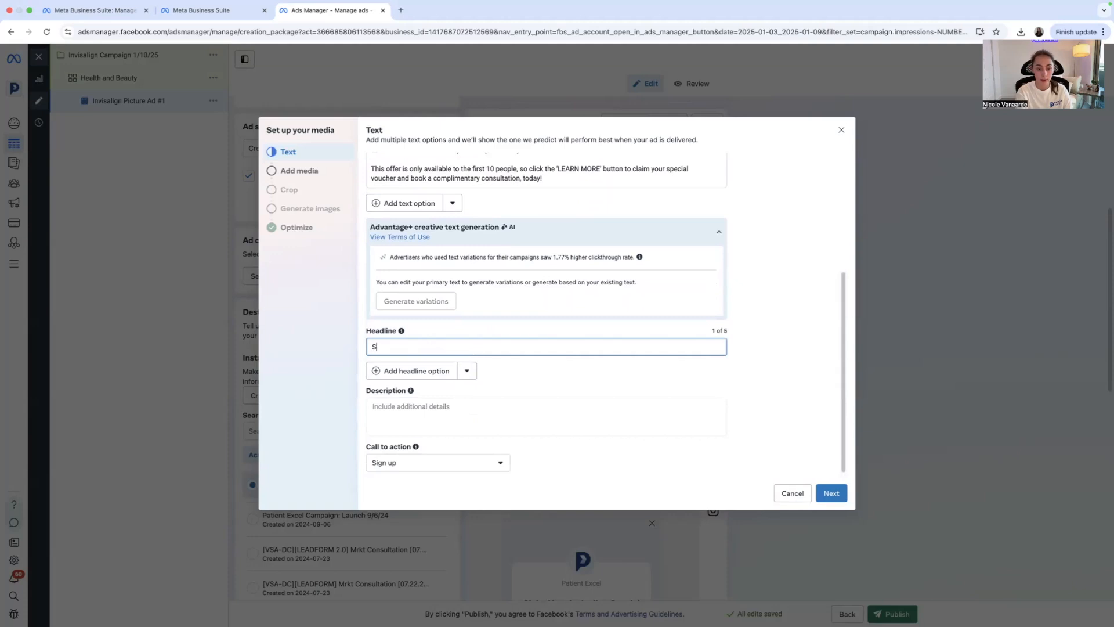
pyautogui.write('chedule You')
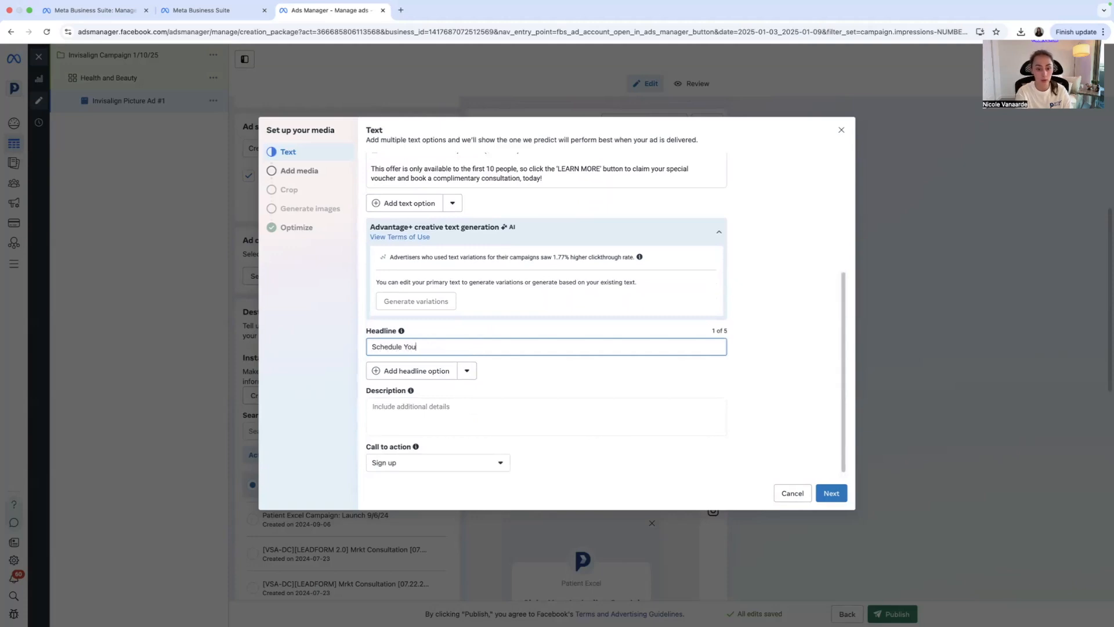
pyautogui.write('r Free Consul')
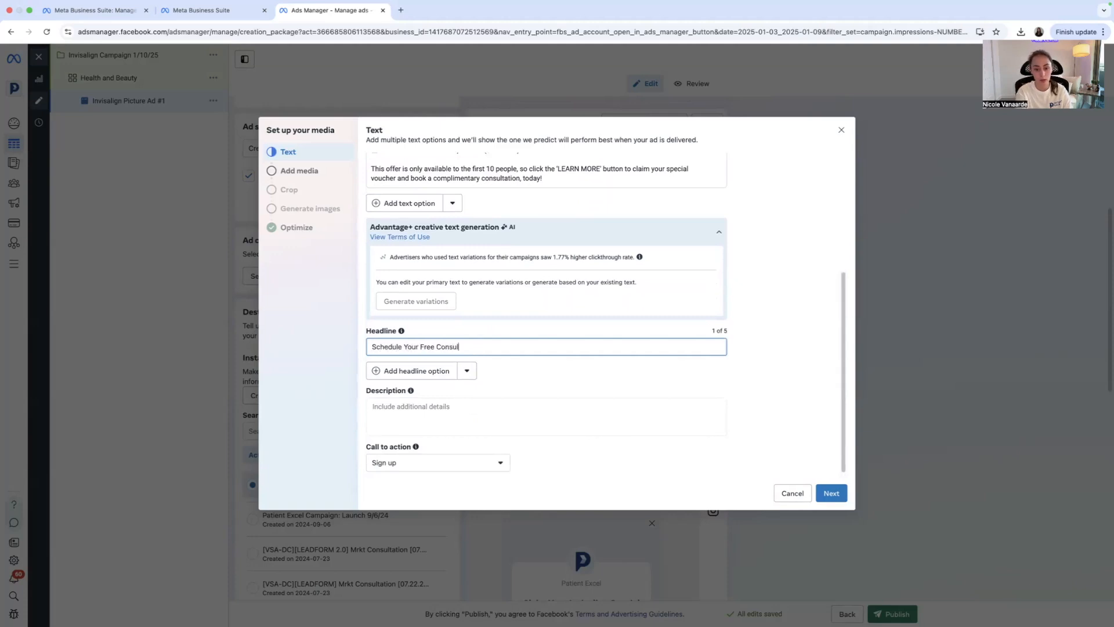
pyautogui.write('tation Today!')
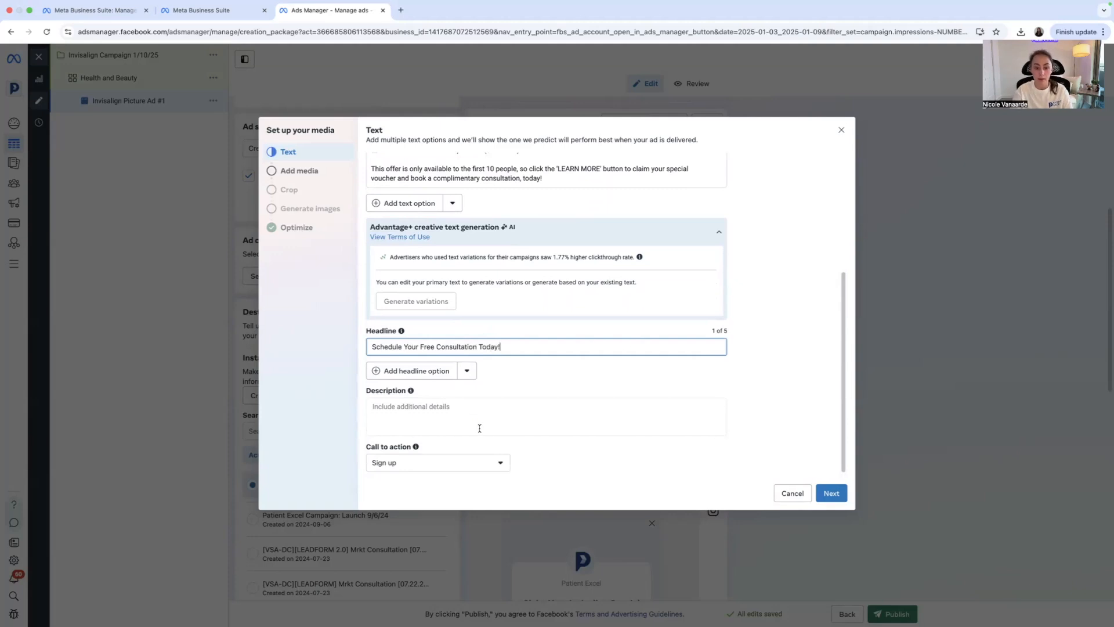
# Set the ad's call to action to "Learn more" and continue to the media selection
pyautogui.click(513, 458)
pyautogui.scroll(-1, 514, 458)
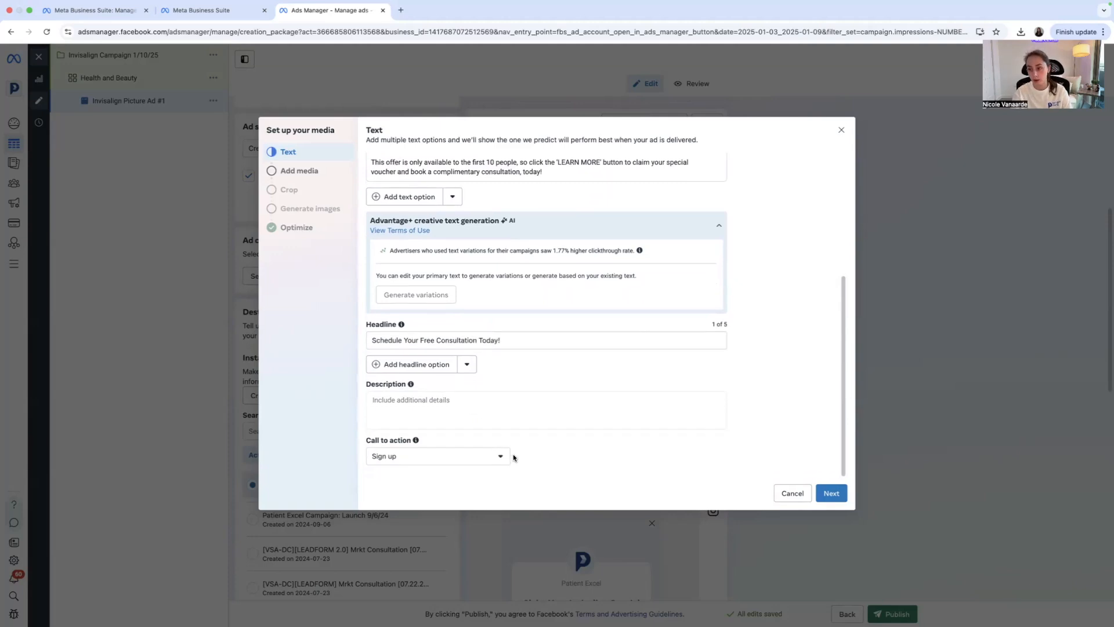
pyautogui.click(506, 459)
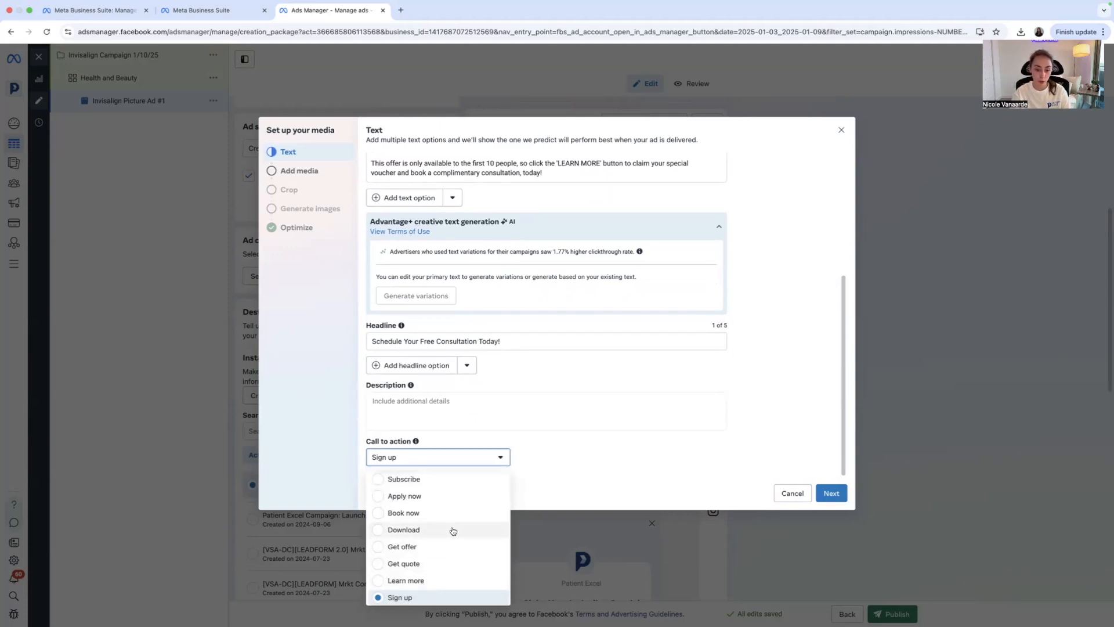
pyautogui.click(447, 580)
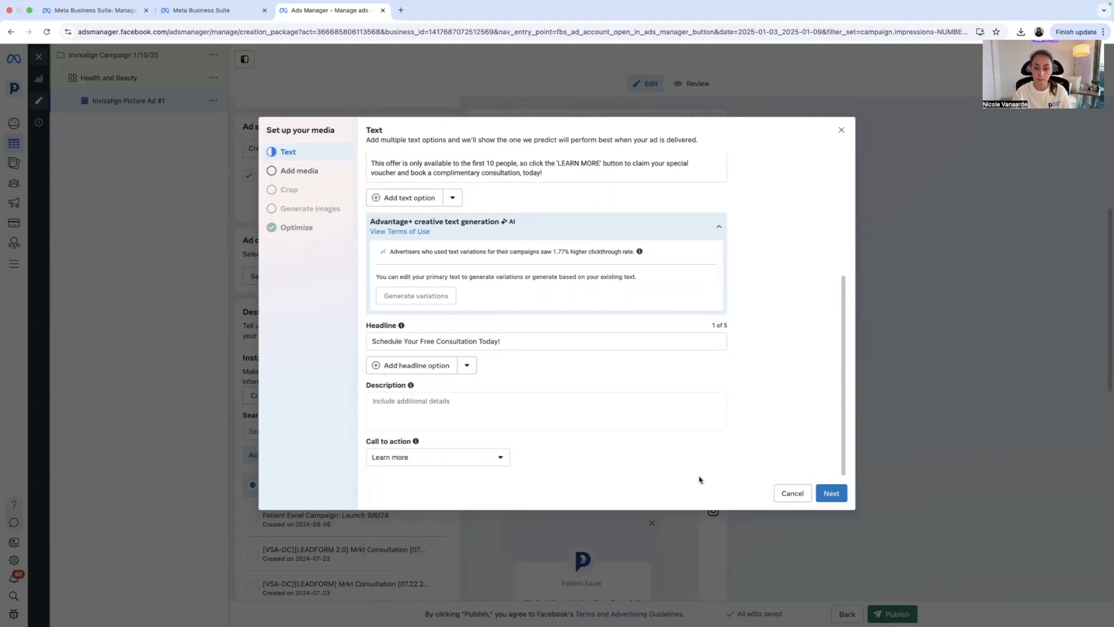
pyautogui.click(834, 492)
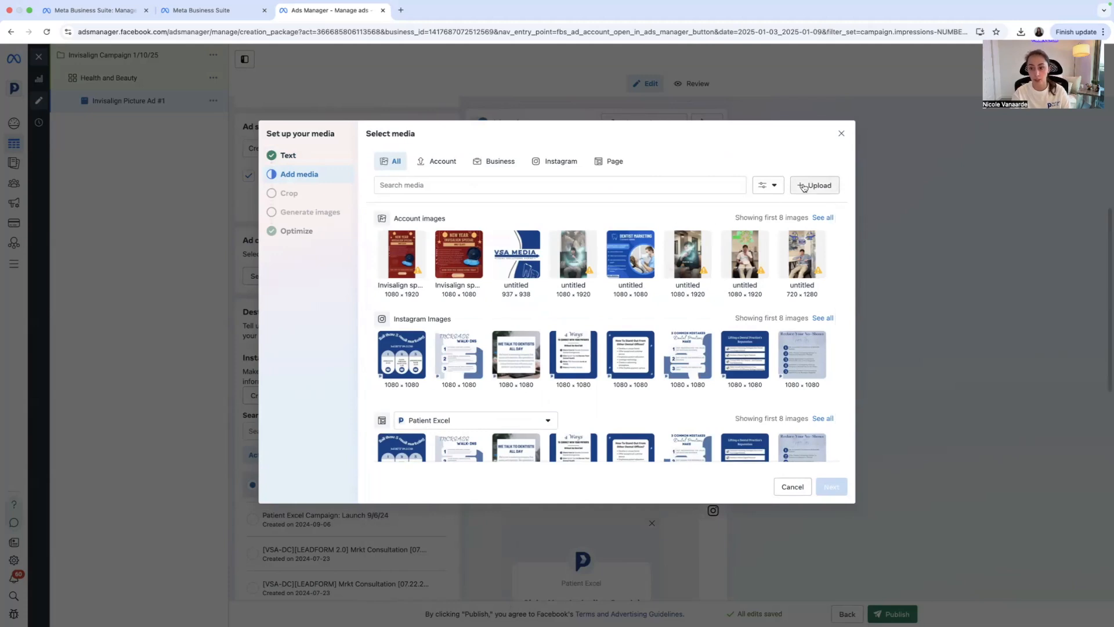
pyautogui.click(804, 187)
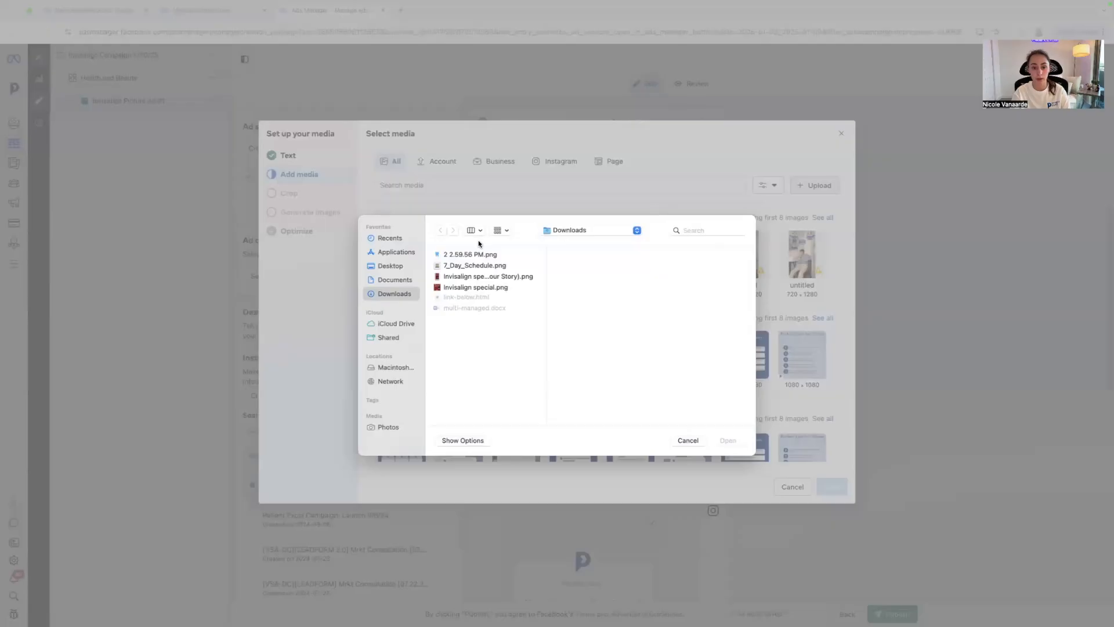
pyautogui.click(473, 278)
pyautogui.click(474, 285)
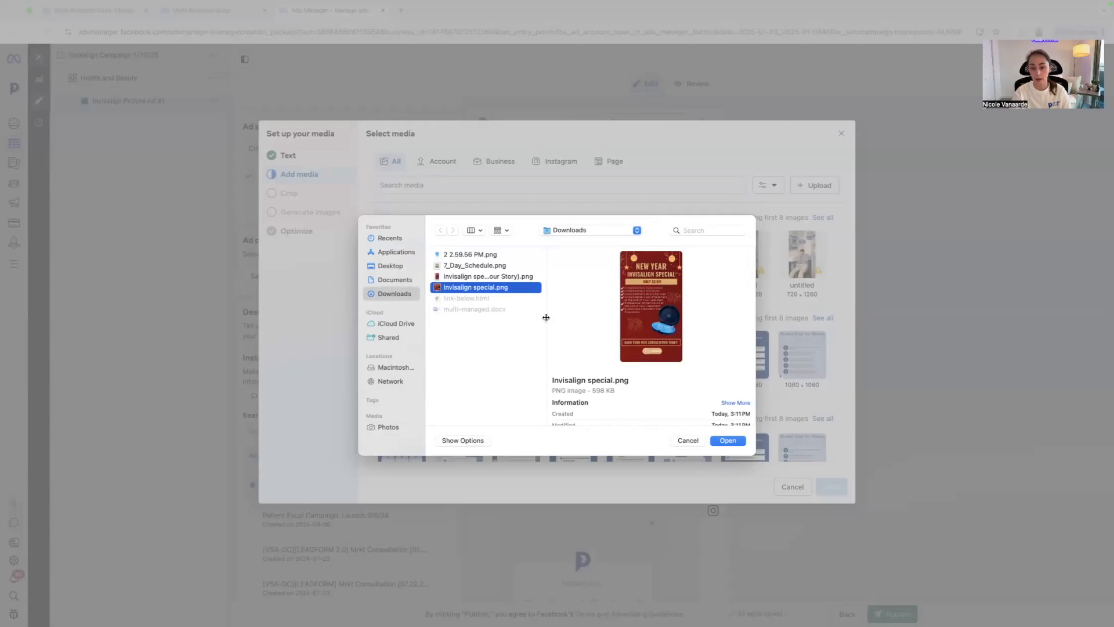
pyautogui.click(686, 440)
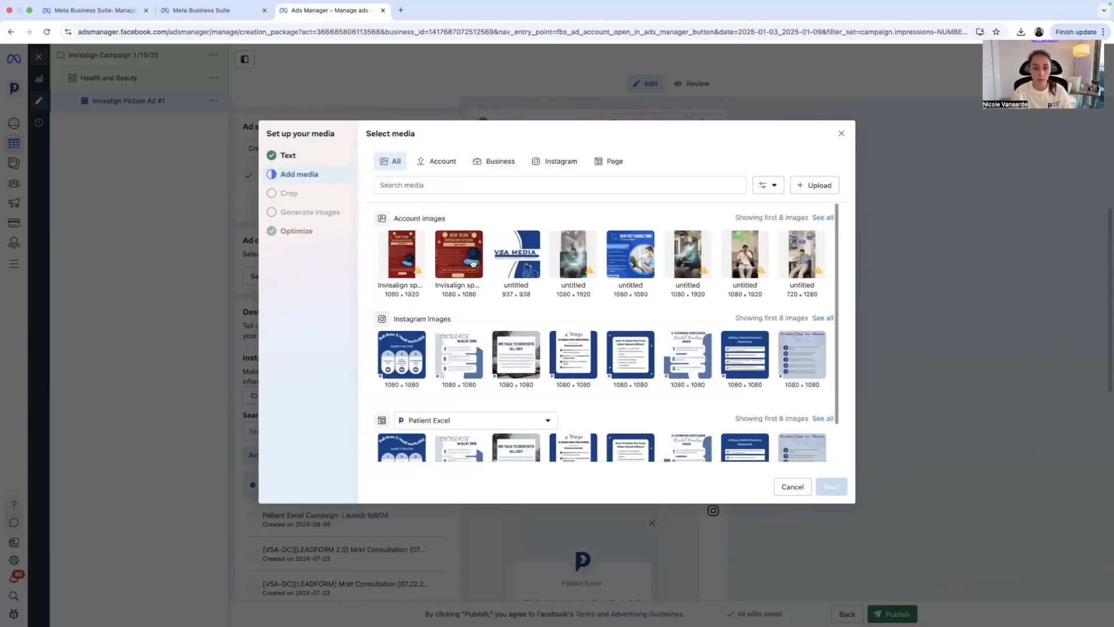
# Use the 1080 × 1080 Invisalign special image, replace it with the 1080 × 1920 version for Stories and Reels, Apps and sites, and accept the crops
pyautogui.click(471, 261)
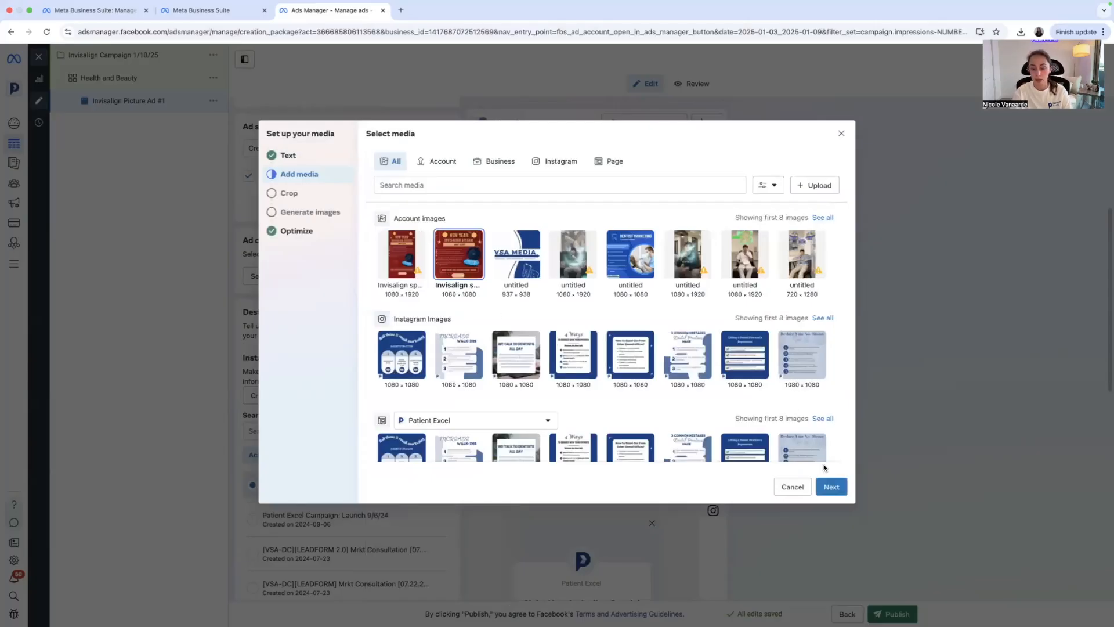
pyautogui.click(834, 489)
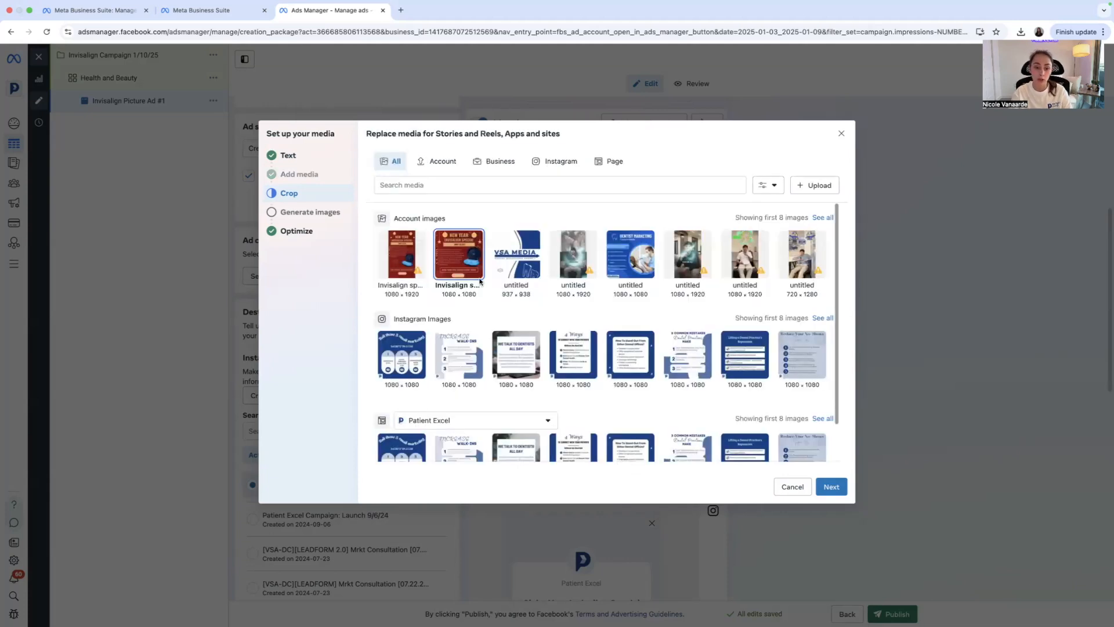
pyautogui.click(387, 268)
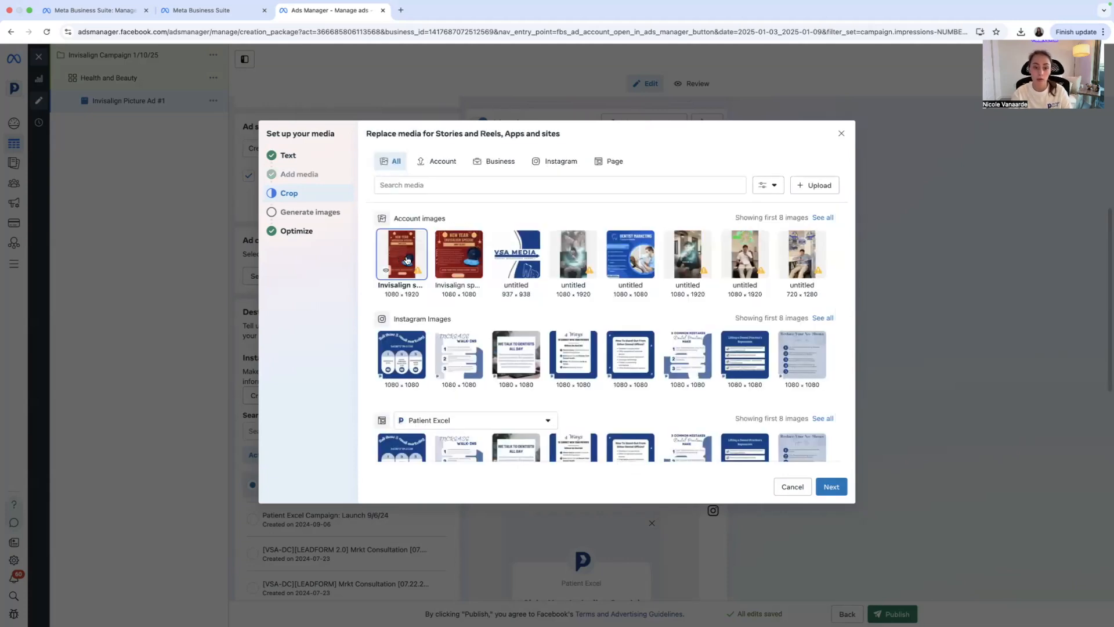
pyautogui.click(831, 487)
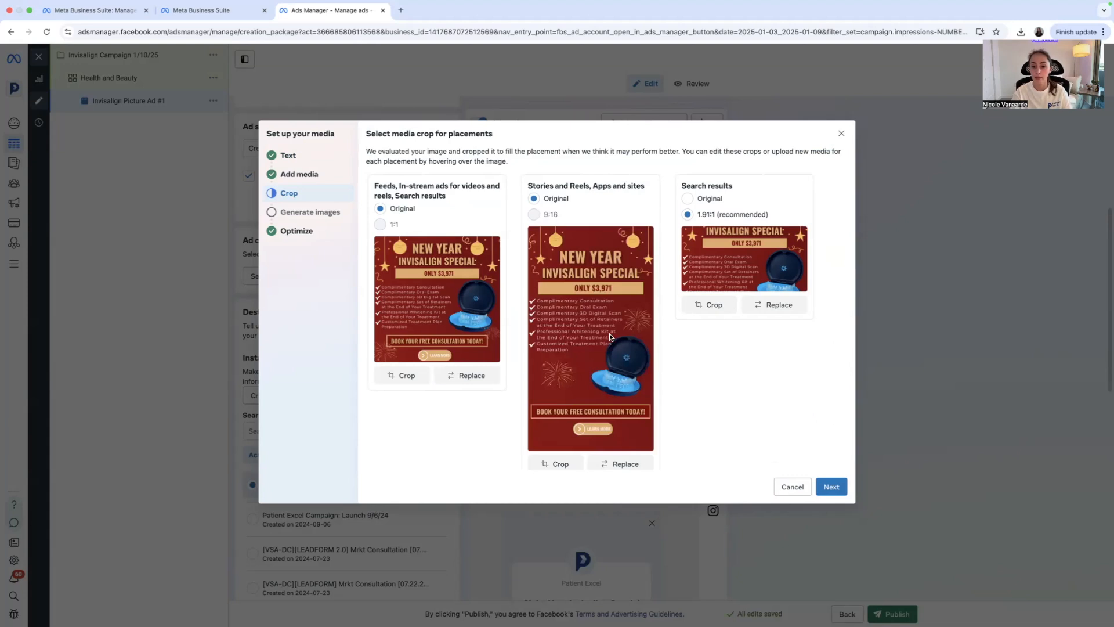
pyautogui.scroll(-1, 610, 333)
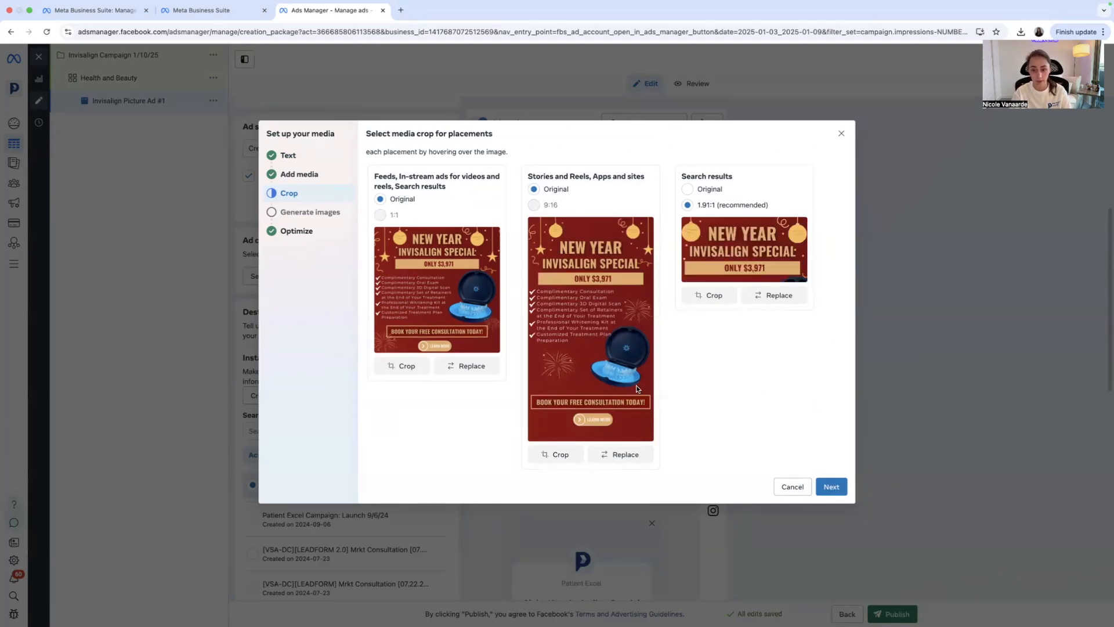
pyautogui.click(833, 488)
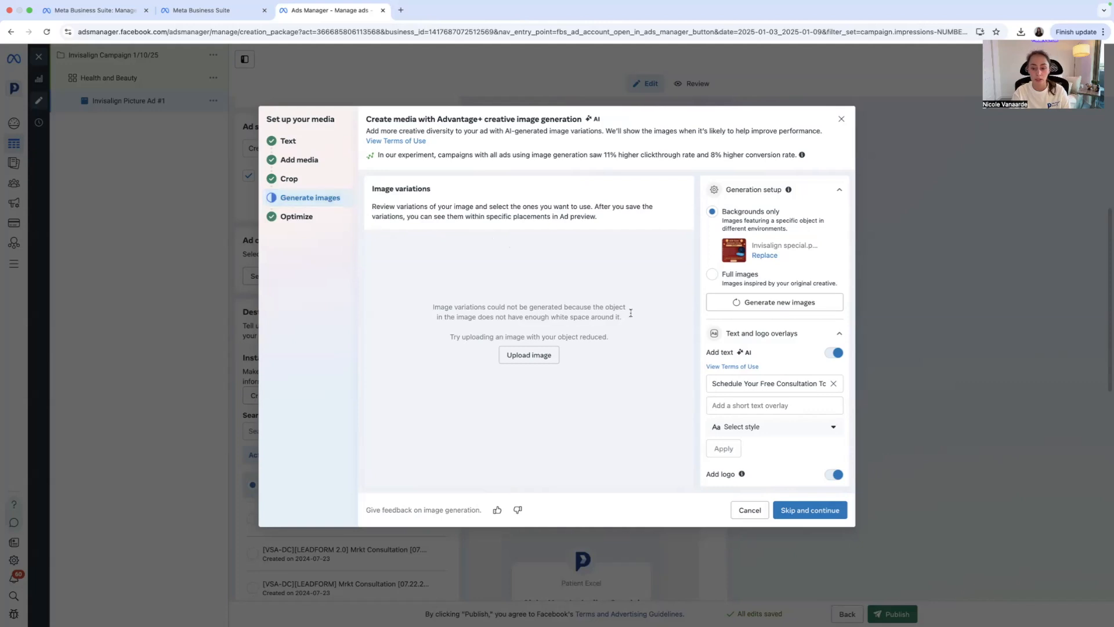
# Skip AI image generation, turn off the Music and Text improvements enhancements, and finish the media setup
pyautogui.click(797, 513)
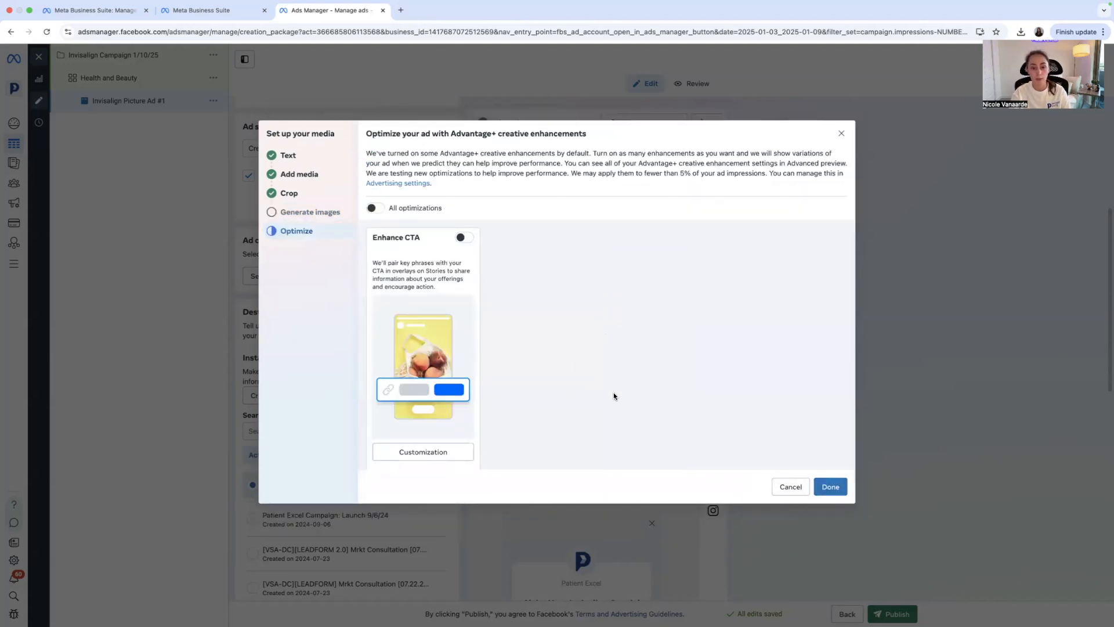
pyautogui.scroll(-2, 614, 392)
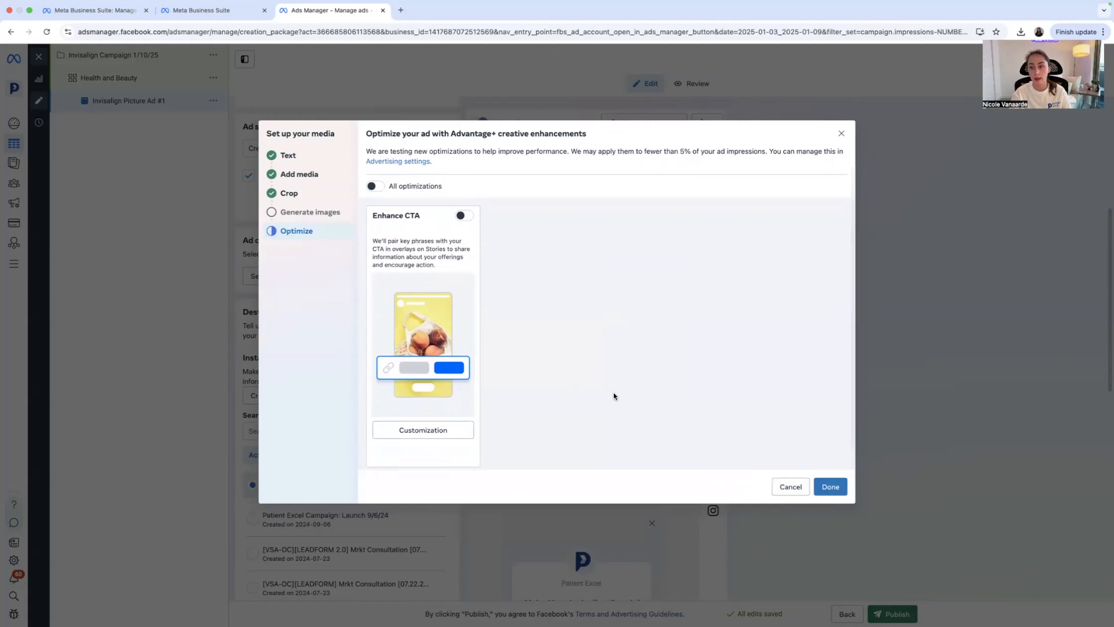
pyautogui.scroll(-2, 614, 397)
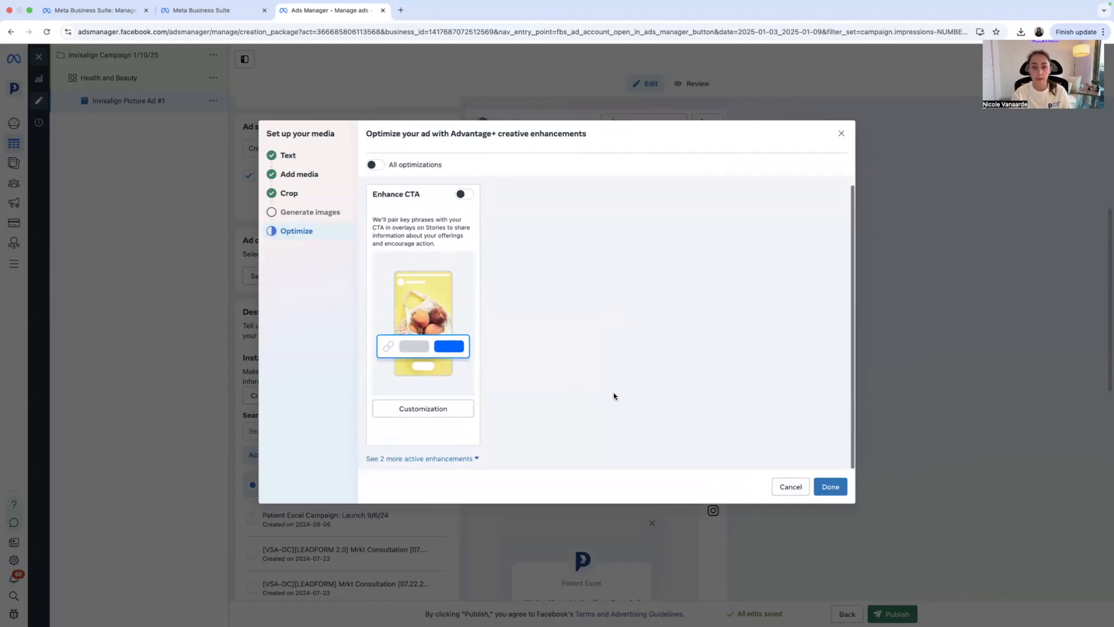
pyautogui.click(453, 460)
pyautogui.scroll(-4, 518, 449)
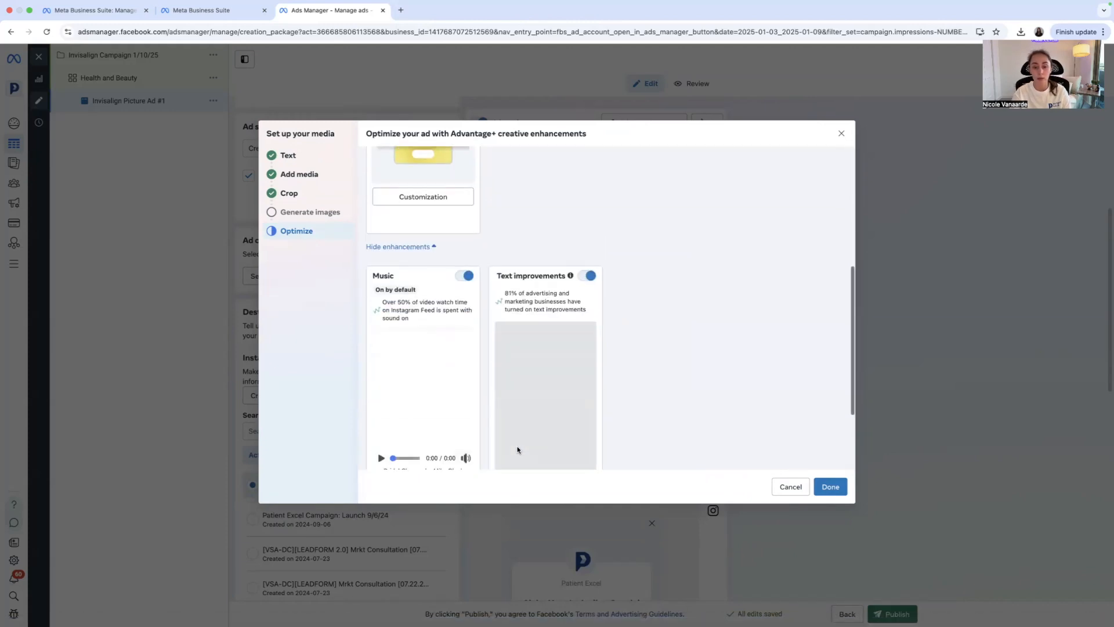
pyautogui.scroll(-2, 517, 450)
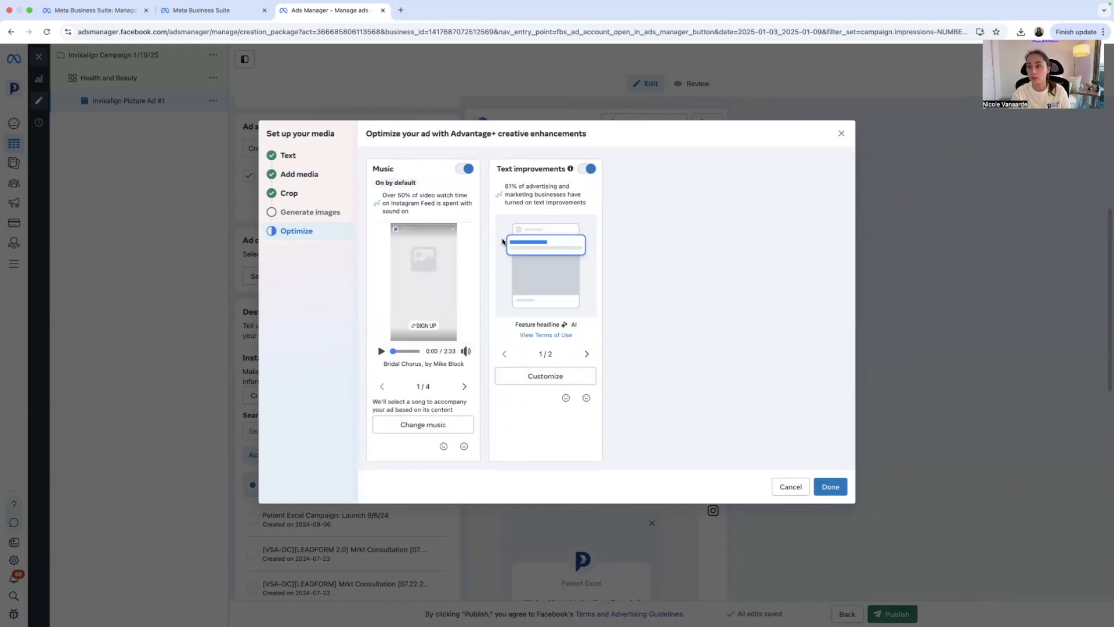
pyautogui.click(466, 168)
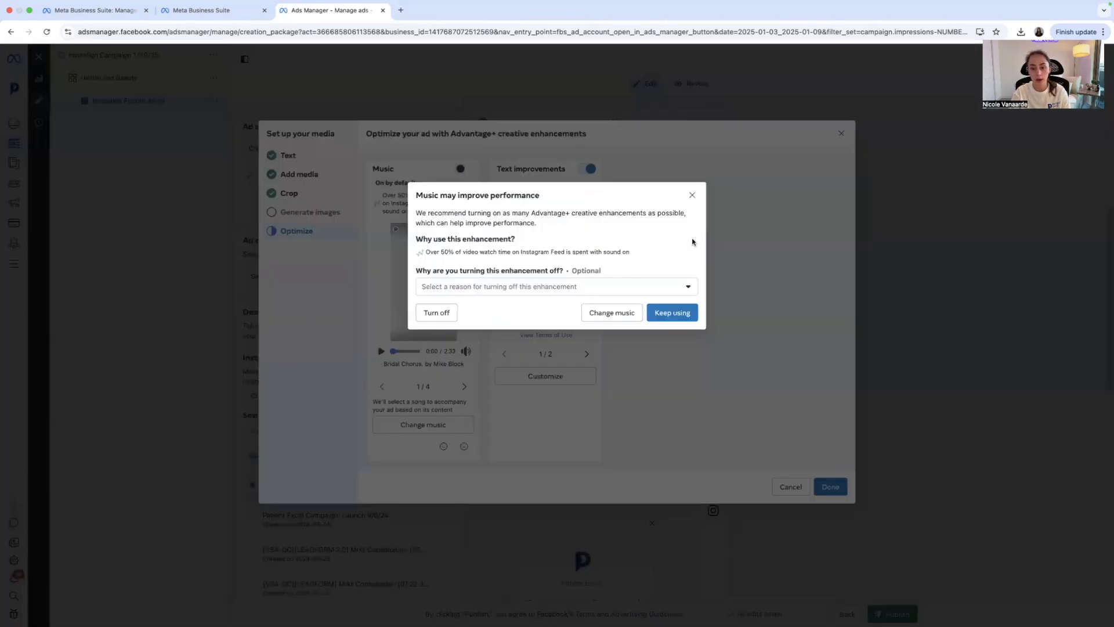
pyautogui.click(450, 318)
pyautogui.click(586, 170)
pyautogui.click(833, 485)
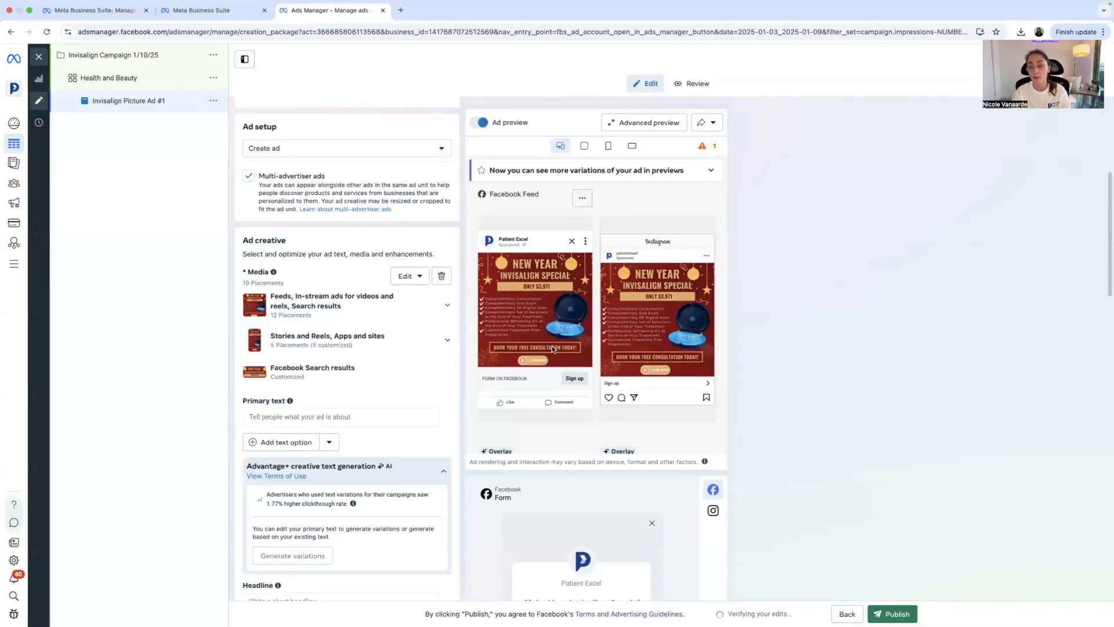
# Fill in the ad's empty primary text with the $2,000 OFF Invisalign special copy beginning "Hello residents of City! Are you ready to unlock your best smile?"
pyautogui.moveTo(368, 368)
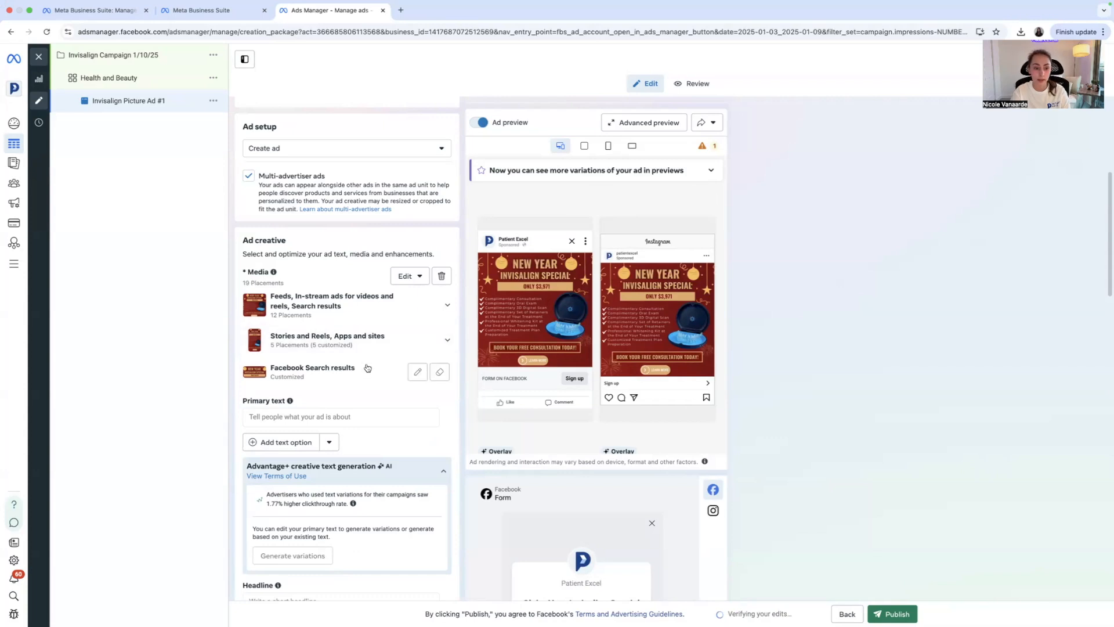
pyautogui.scroll(-5, 367, 367)
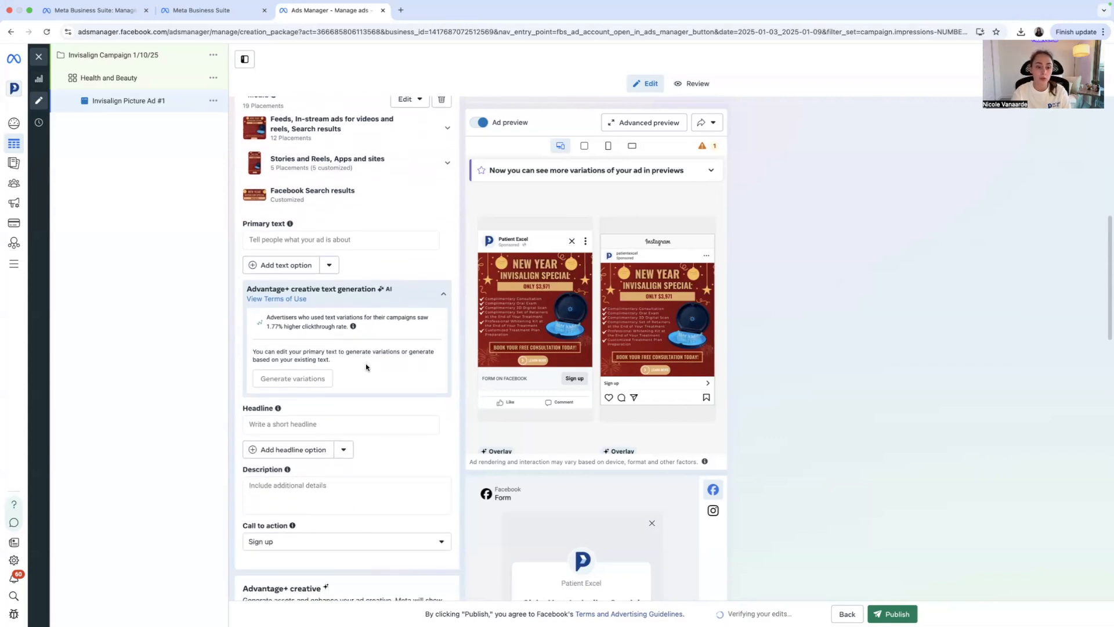
pyautogui.scroll(2, 366, 367)
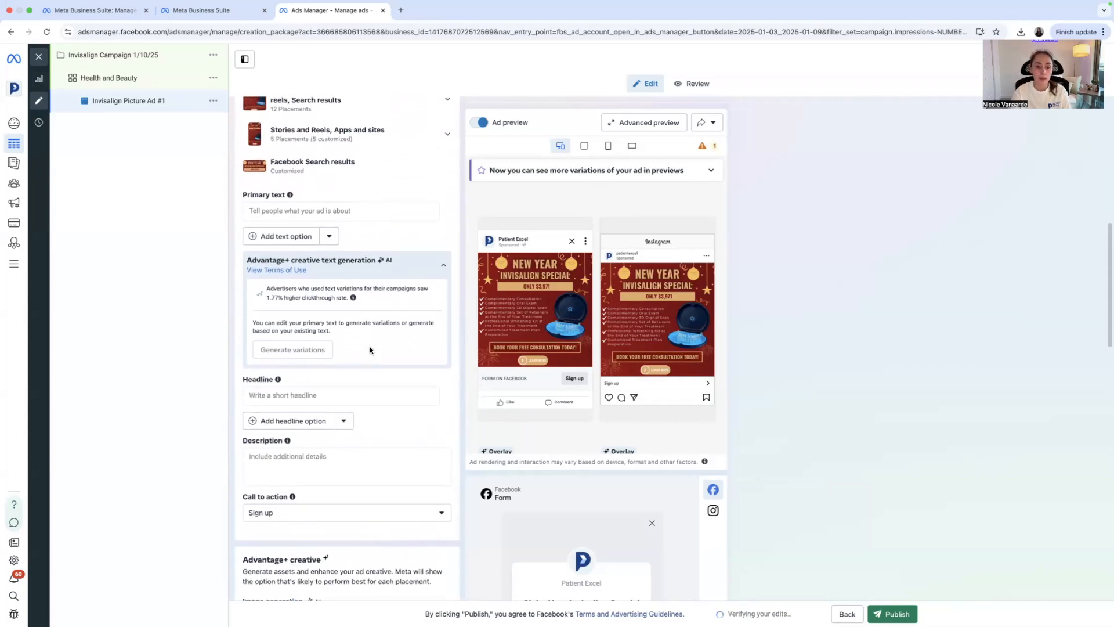
pyautogui.click(359, 210)
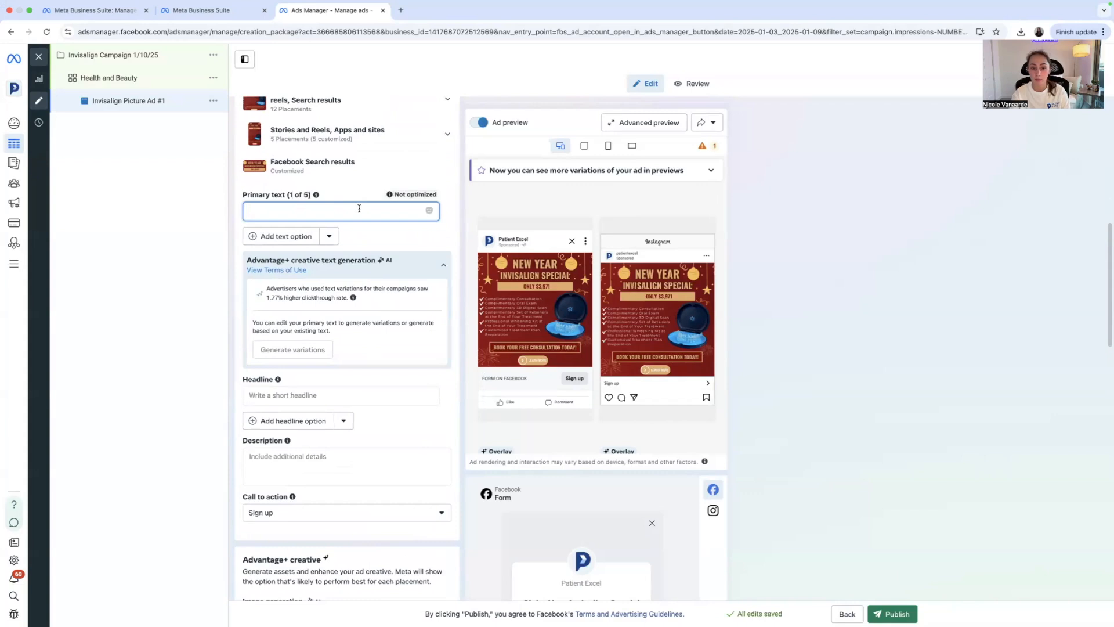
pyautogui.write("Our Fall Invisalign Special is here! Love your smile with this Once-In-A-Lifetime Invisalign Offer to get straight, perfect teeth without the hassle of metal braces and diet restrictions.  🎉Announcing Our Exclusive Invisalign Special!🎉  Your INVISALIGN SPECIAL includes:  ✅ $2,000 OFF Invisalign Treatment ✅FREE Set of Retainers at the end of the treatment ($500 Value) ✅ FREE Teeth Whitening Kit at the end of the treatment ($300 Value) ✅ FREE 3D Digital Scan ($200 Value) ✅ FREE Oral Exam ($180 Value) ✅ FREE Treatment Plan Preparation ($70 Value)  This offer is only available to the first 10 people, so click the 'LEARN MORE' button to claim your special voucher and book a complimentary consultation, today!")
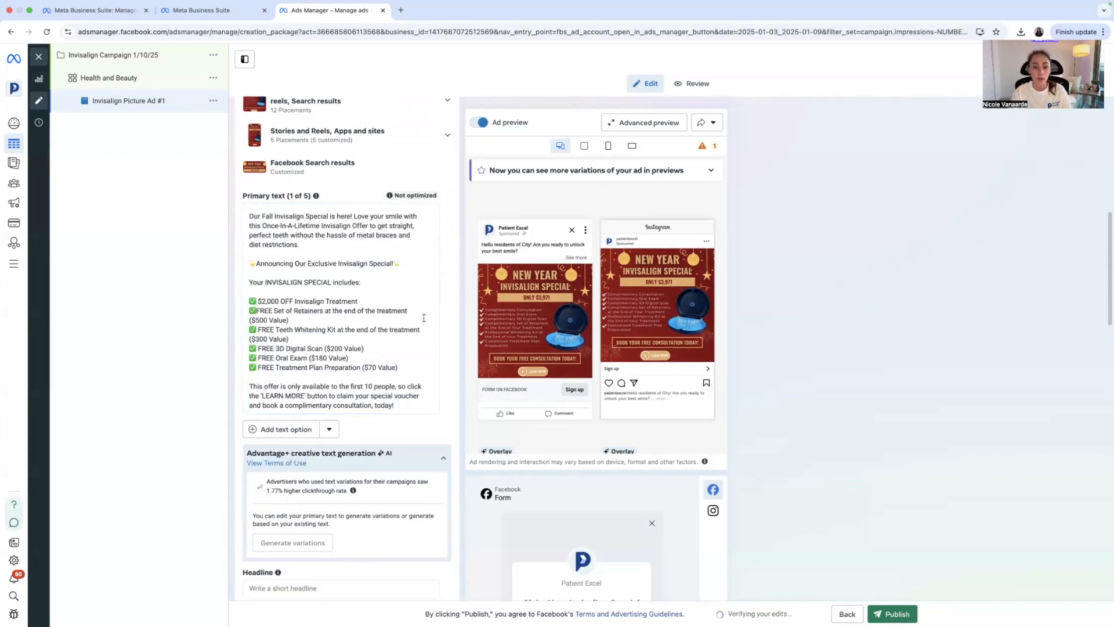
# Enter "Schedule Your Free Consultation Today!" as the headline in the ad creative section
pyautogui.scroll(-2, 424, 318)
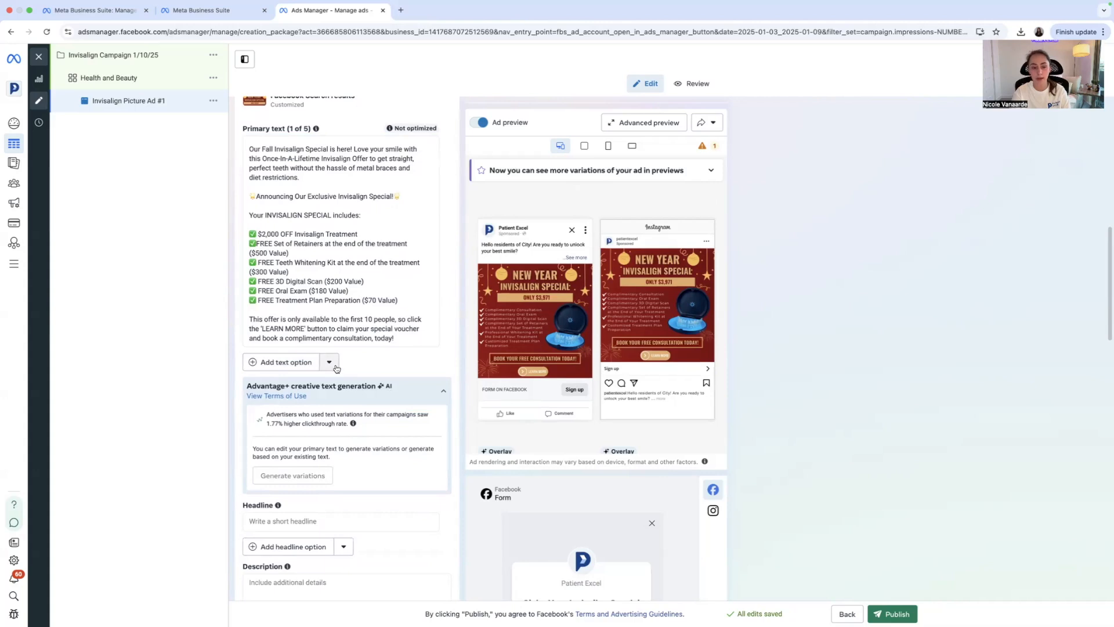
pyautogui.scroll(-2, 356, 371)
pyautogui.scroll(-4, 357, 370)
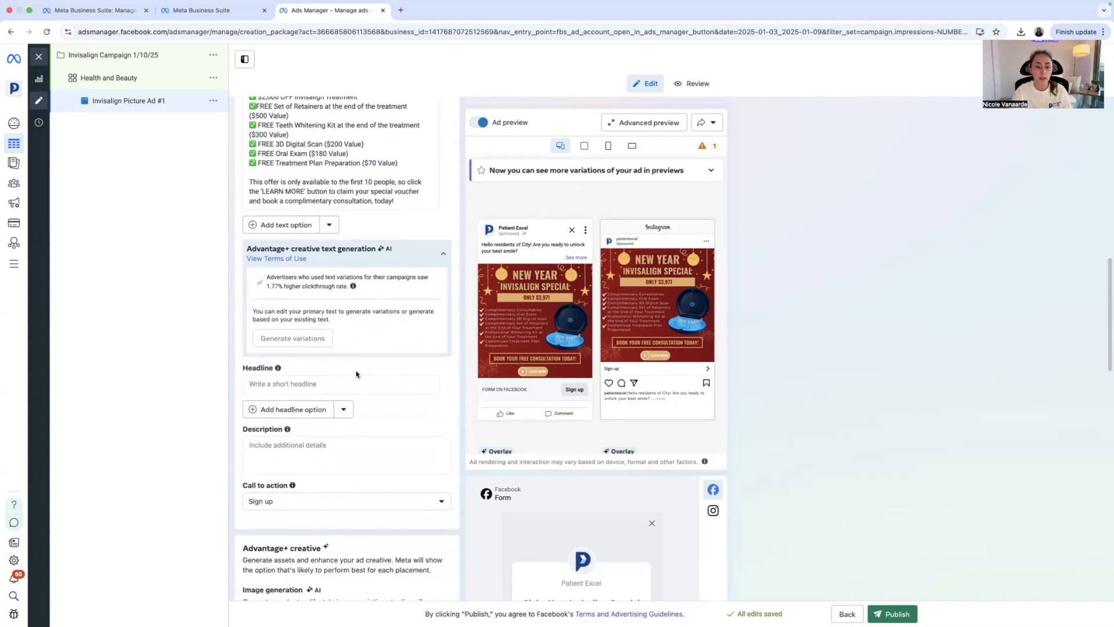
pyautogui.click(351, 346)
pyautogui.write('Schedule Your Free Consultation to')
pyautogui.press('BackSpace')
pyautogui.write('Today')
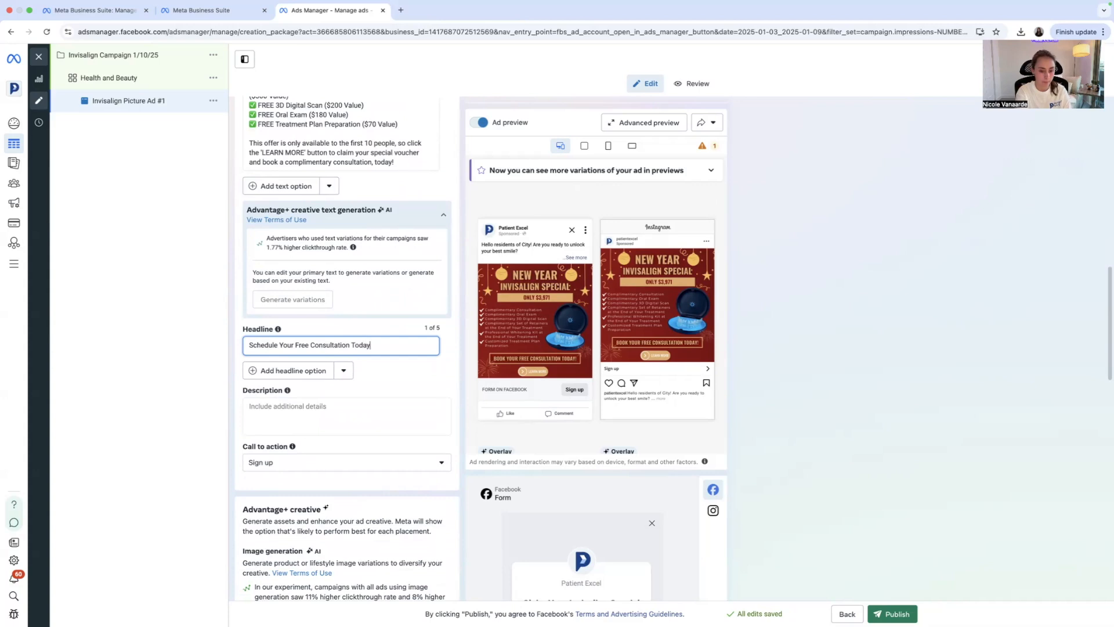
pyautogui.write('!')
pyautogui.click(378, 370)
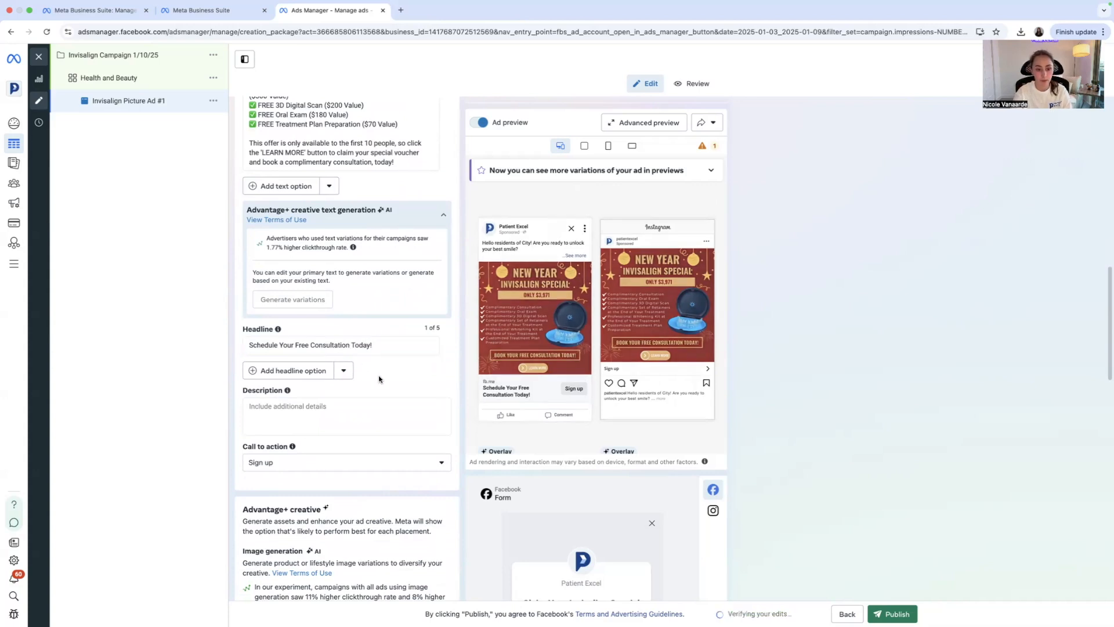
# Set the call to action to "Learn more" and expand the full primary text in the Facebook Feed preview
pyautogui.scroll(-1, 324, 454)
pyautogui.click(326, 425)
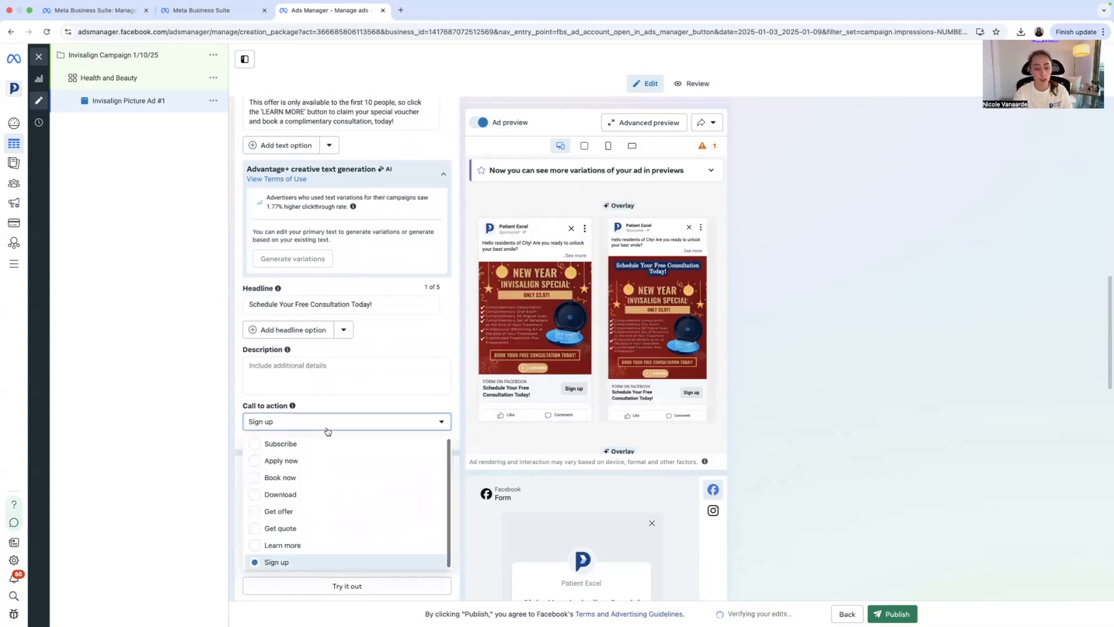
pyautogui.click(281, 545)
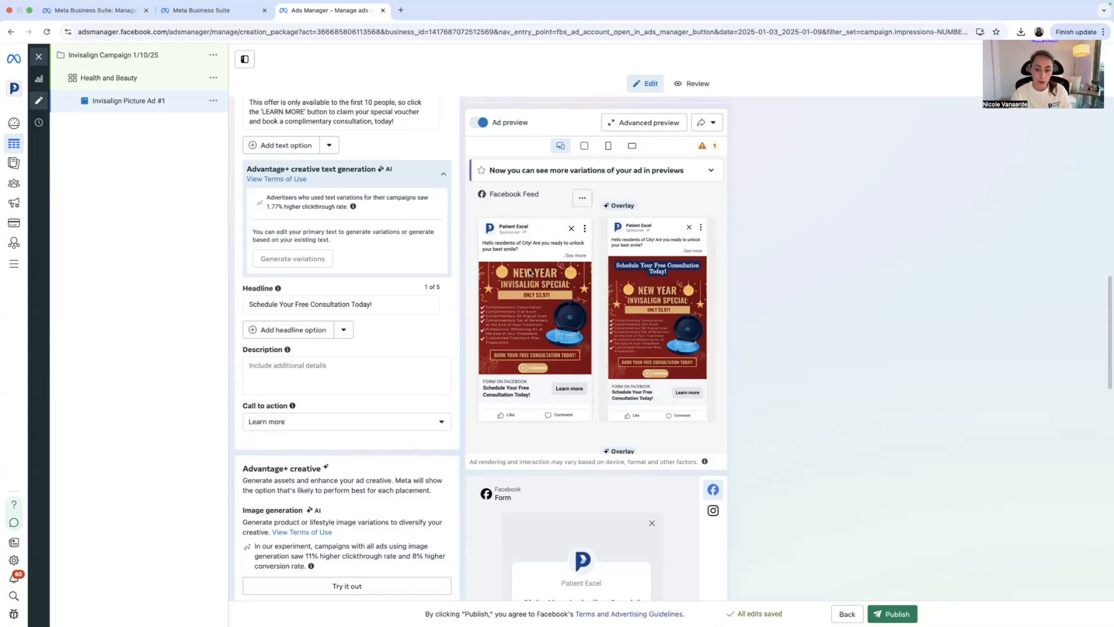
pyautogui.click(575, 255)
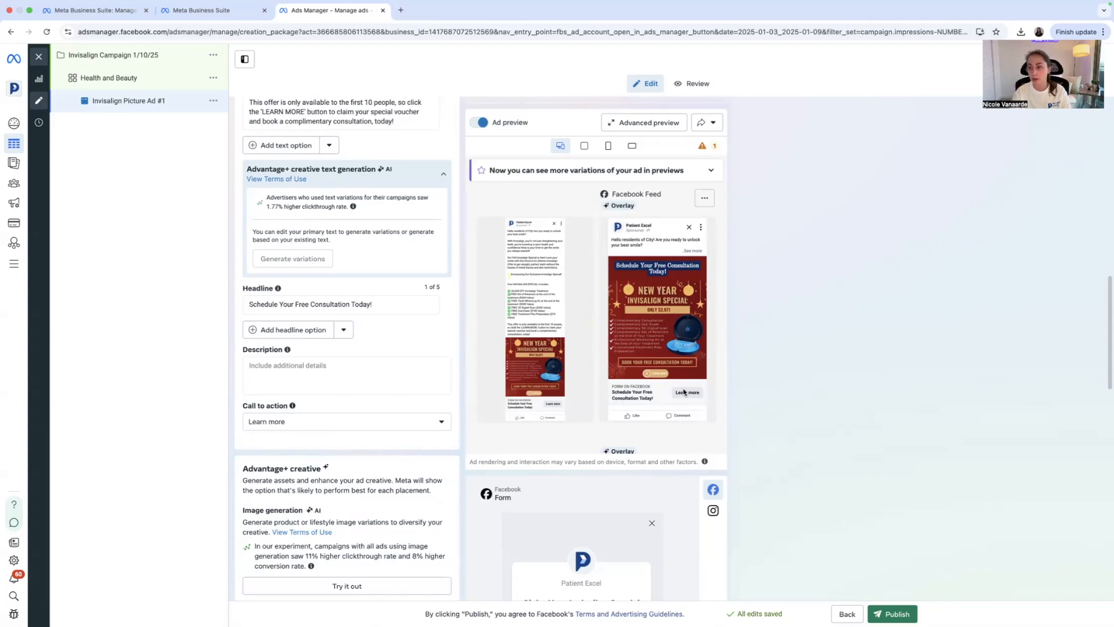
# Create an instant form named "Invisalign Lead Form 1/10/25" with the Higher intent form type and continue to the intro
pyautogui.scroll(-6, 372, 400)
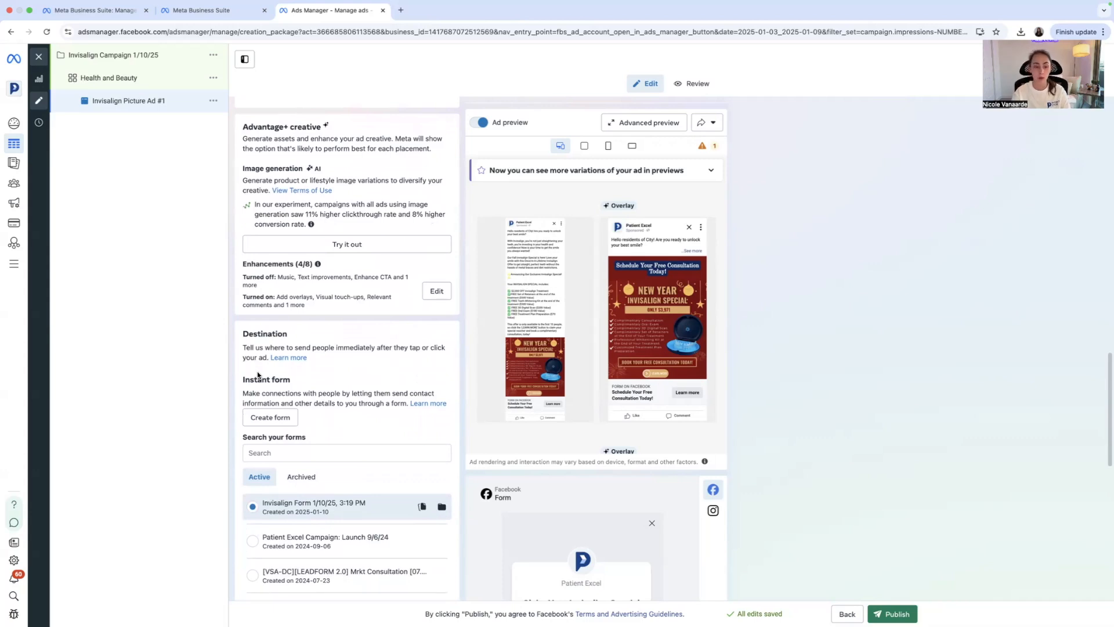
pyautogui.scroll(-1, 325, 418)
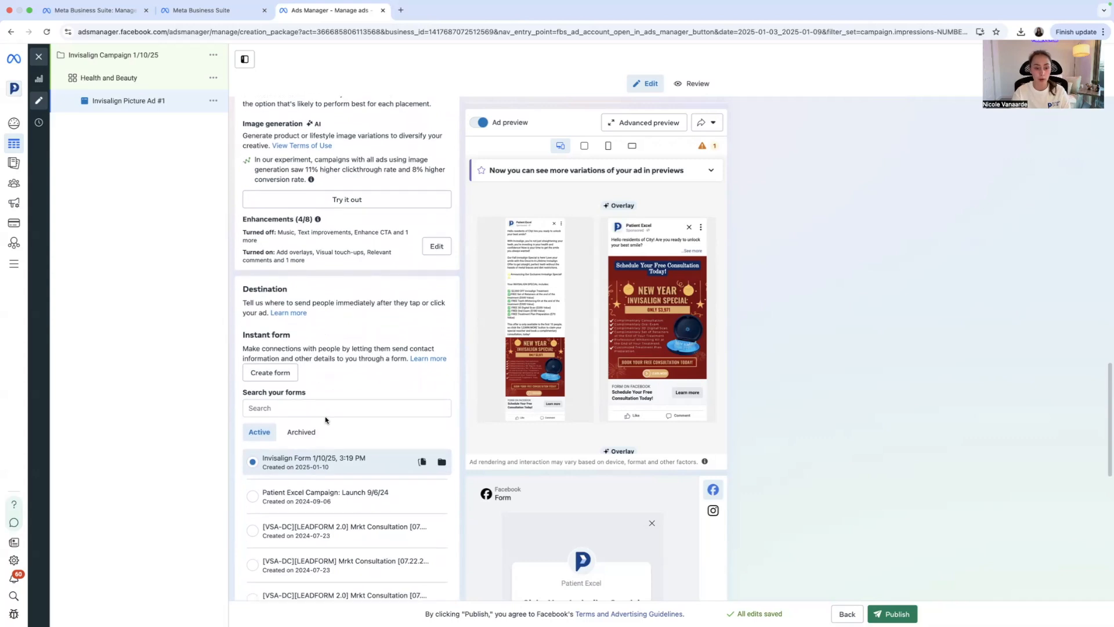
pyautogui.click(273, 372)
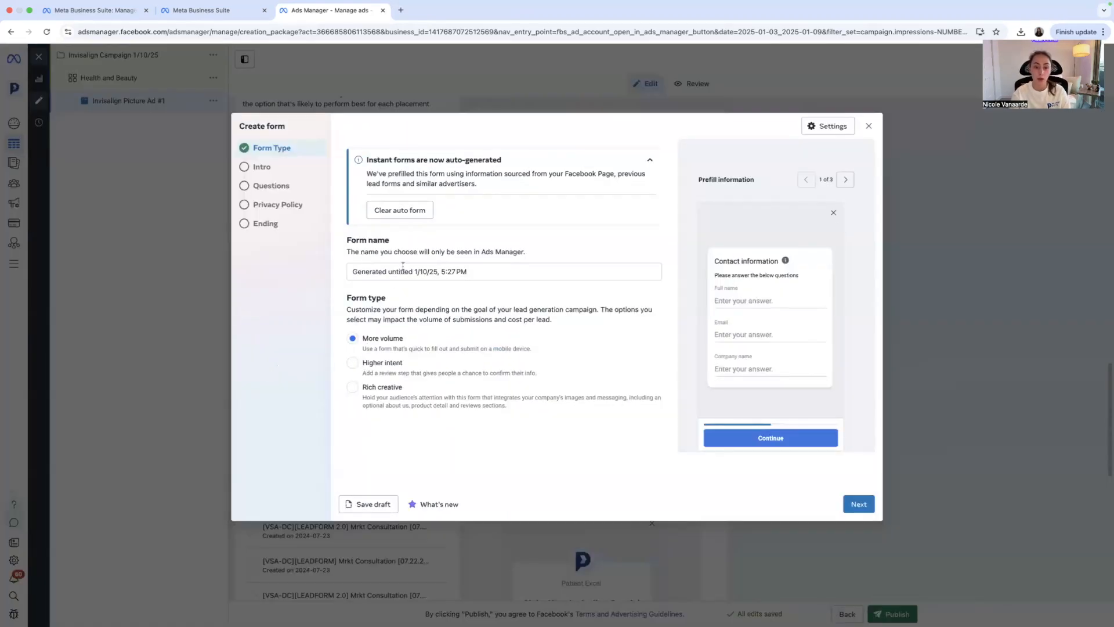
pyautogui.moveTo(411, 272); pyautogui.dragTo(352, 272)
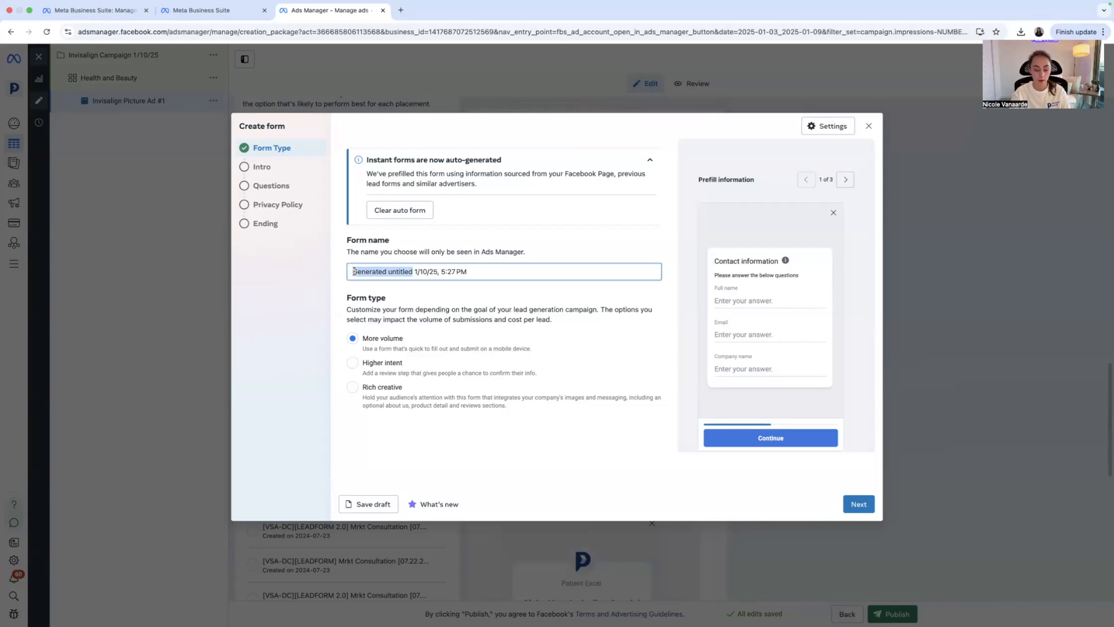
pyautogui.press('BackSpace')
pyautogui.write('Invisalin')
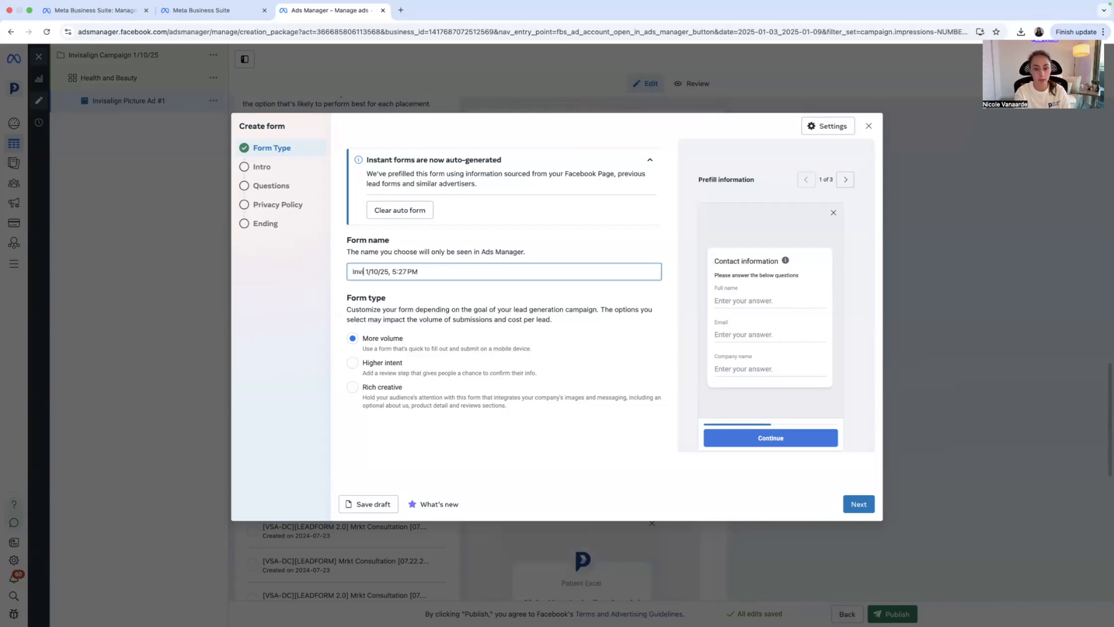
pyautogui.write('n Lead F')
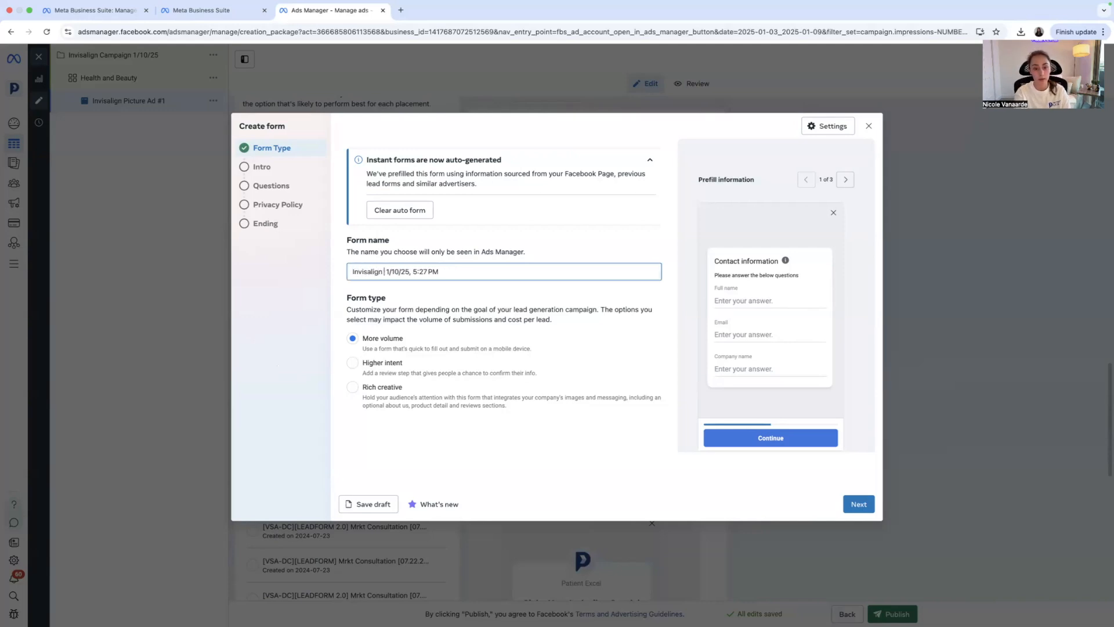
pyautogui.write('orm')
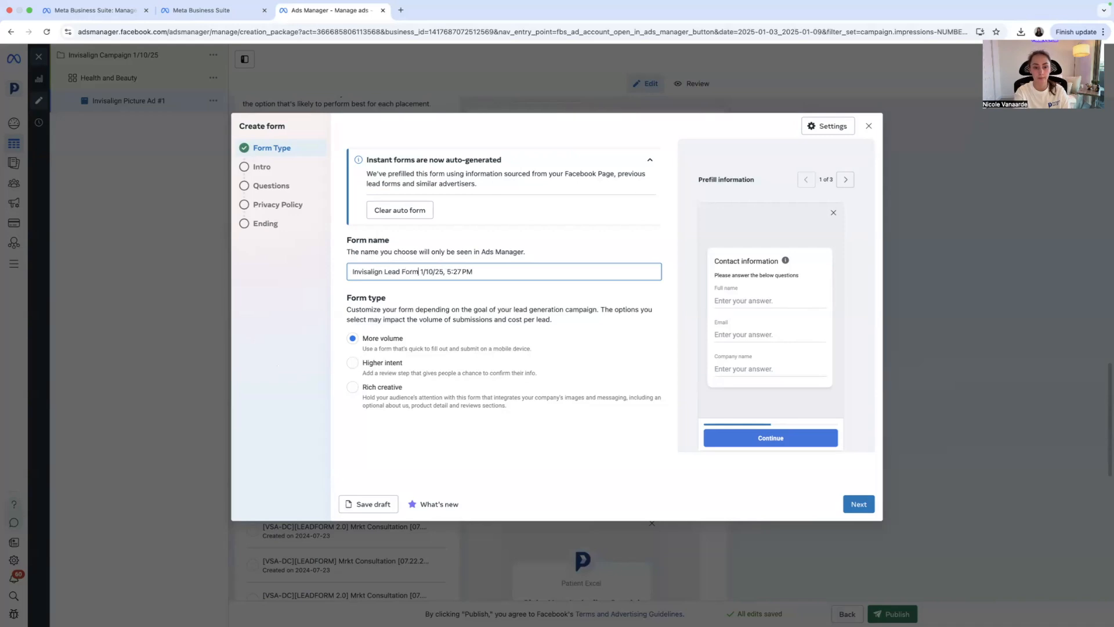
pyautogui.moveTo(492, 267); pyautogui.dragTo(449, 267)
pyautogui.press('BackSpace')
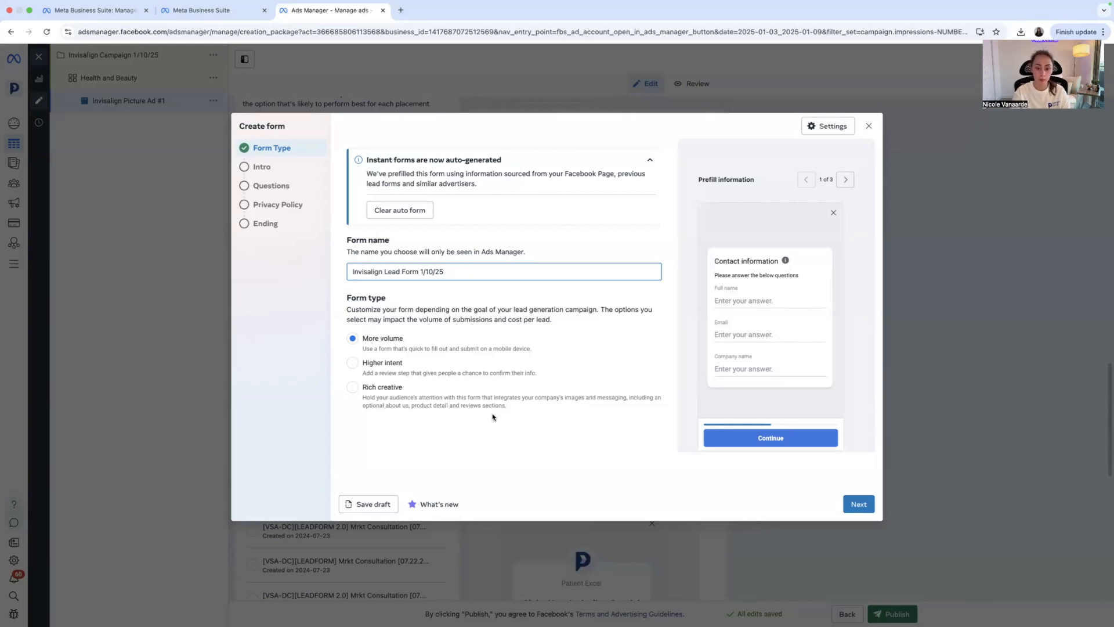
pyautogui.click(470, 424)
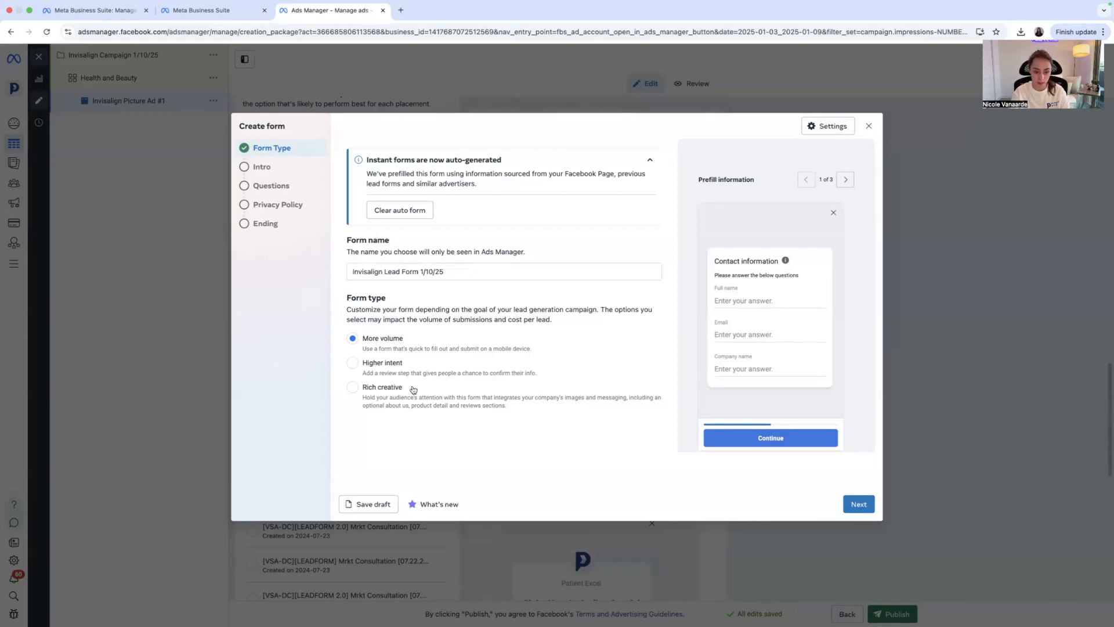
pyautogui.click(379, 367)
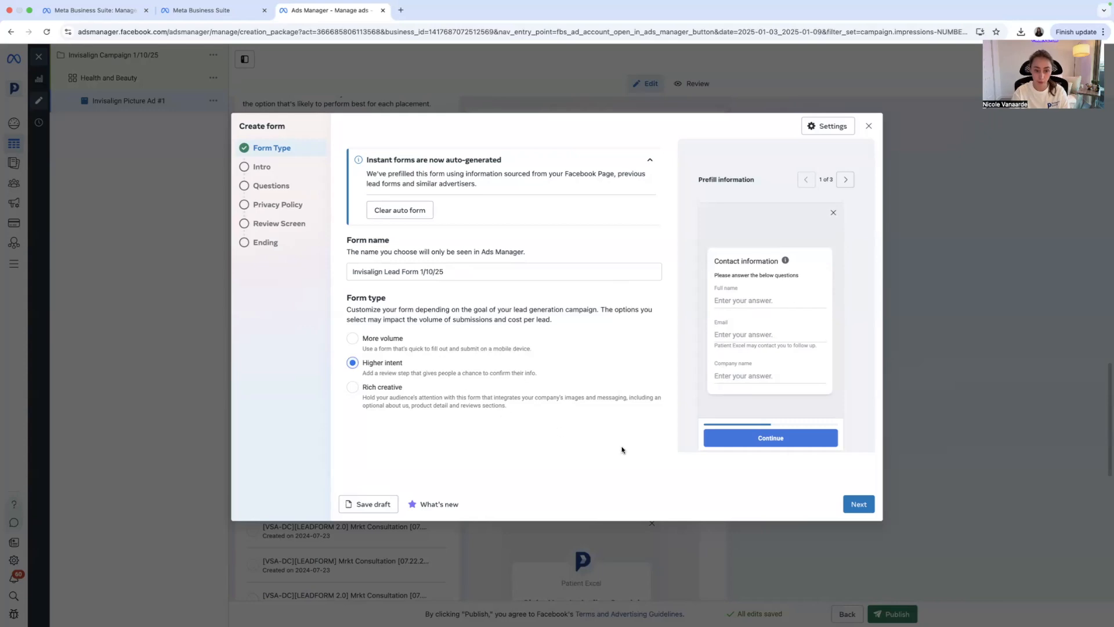
pyautogui.click(858, 504)
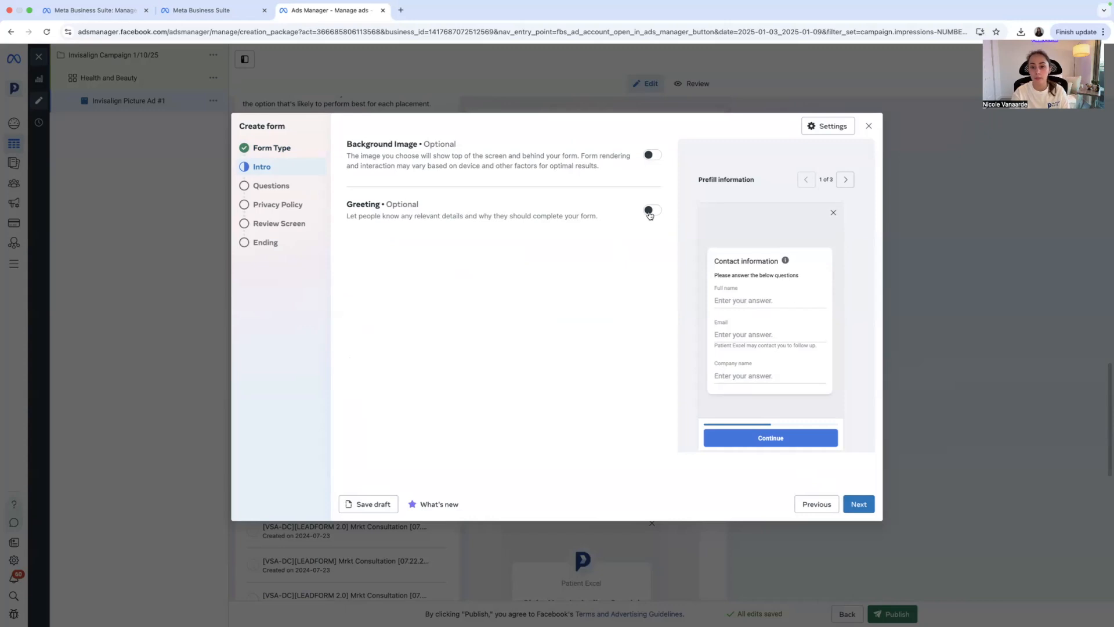
# Turn on the greeting with headline "Claim Your Invisalign Special Voucher Now" and a paragraph about straight teeth without metal braces, and continue to the questions
pyautogui.click(647, 213)
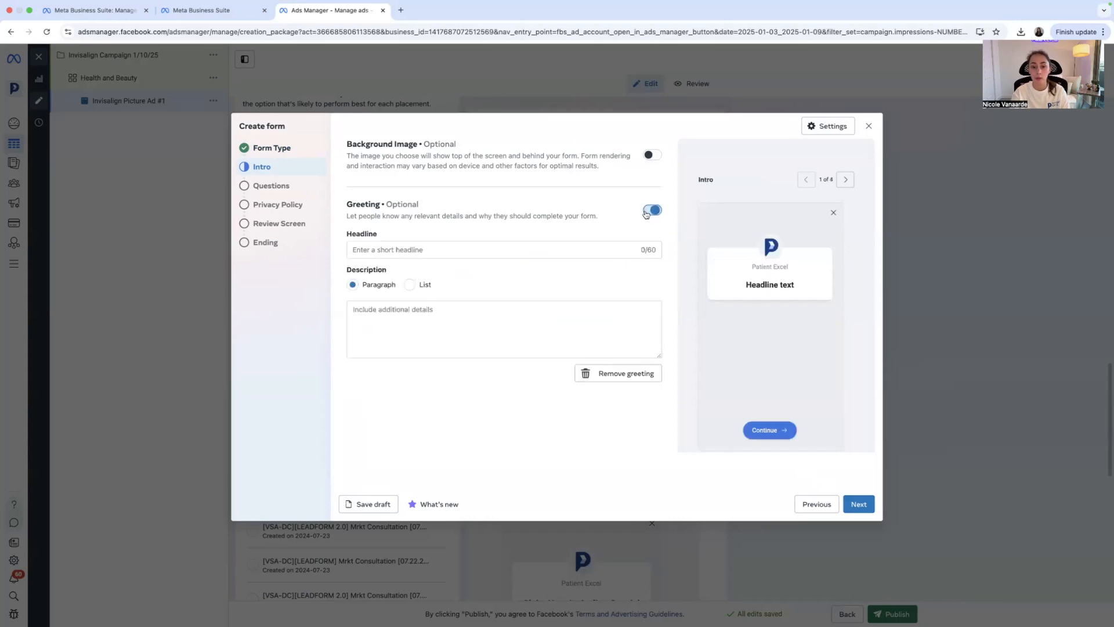
pyautogui.click(428, 248)
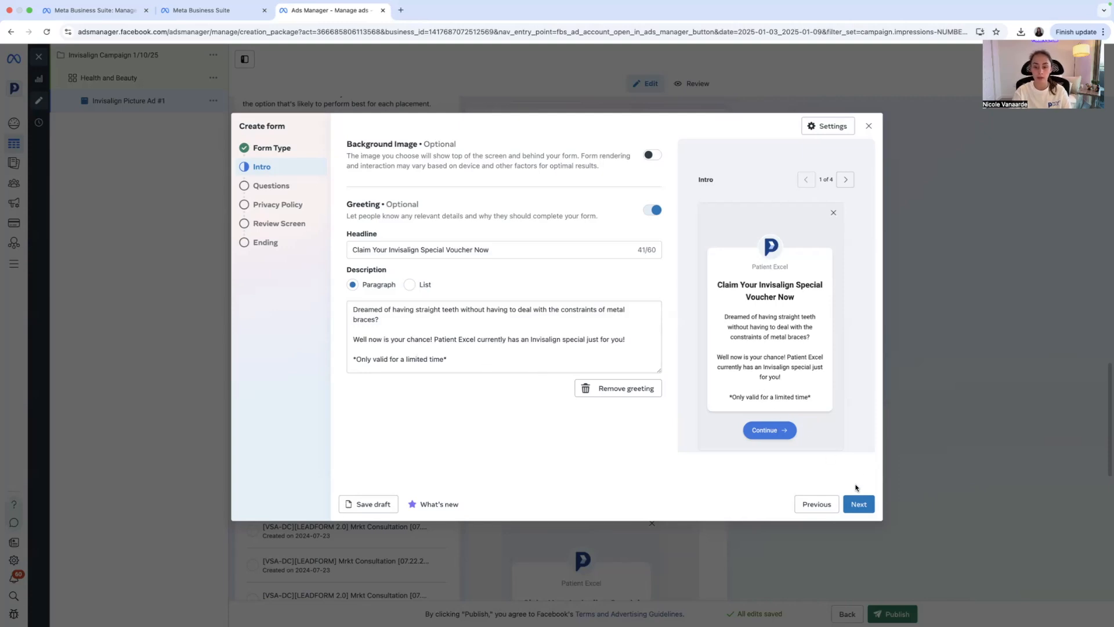
pyautogui.click(857, 503)
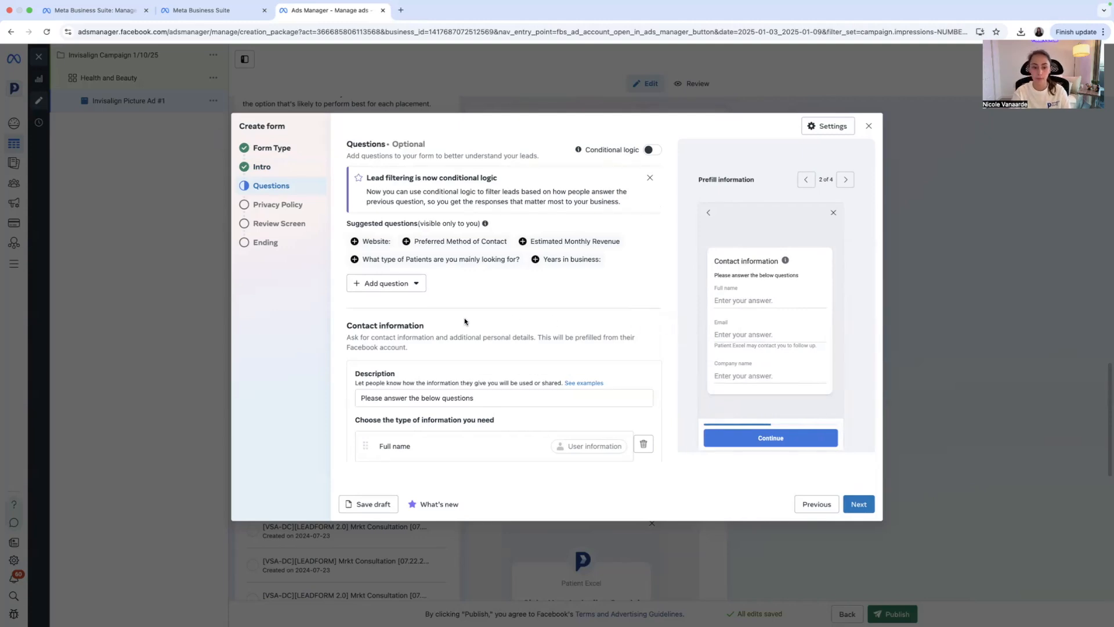
# Add a multiple choice question "Have you had orthodontic treatment in the past?" with the answers "Yes" and "No" to the form
pyautogui.click(414, 285)
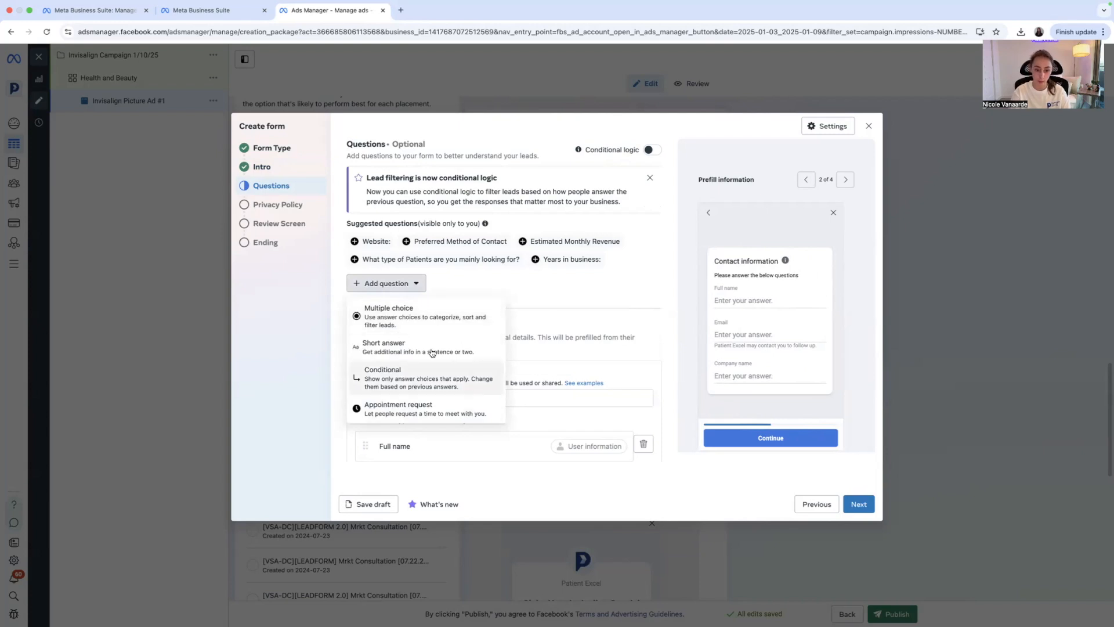
pyautogui.click(439, 329)
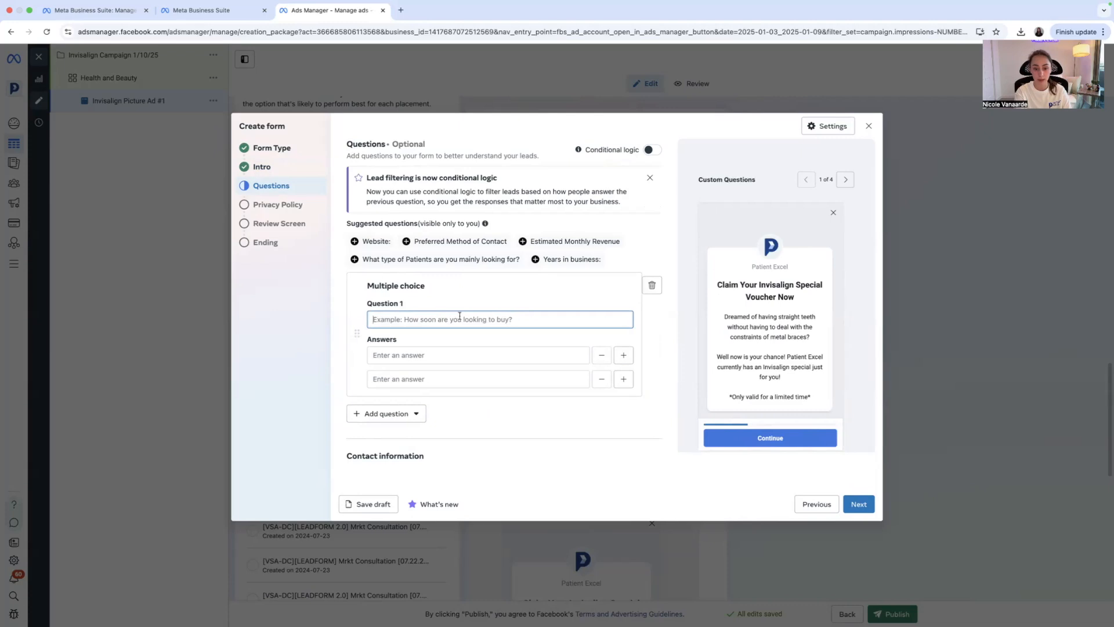
pyautogui.write('Have you had orthodontic treatment in the past?')
pyautogui.click(453, 355)
pyautogui.write('Yes')
pyautogui.click(451, 379)
pyautogui.write('No')
pyautogui.click(539, 418)
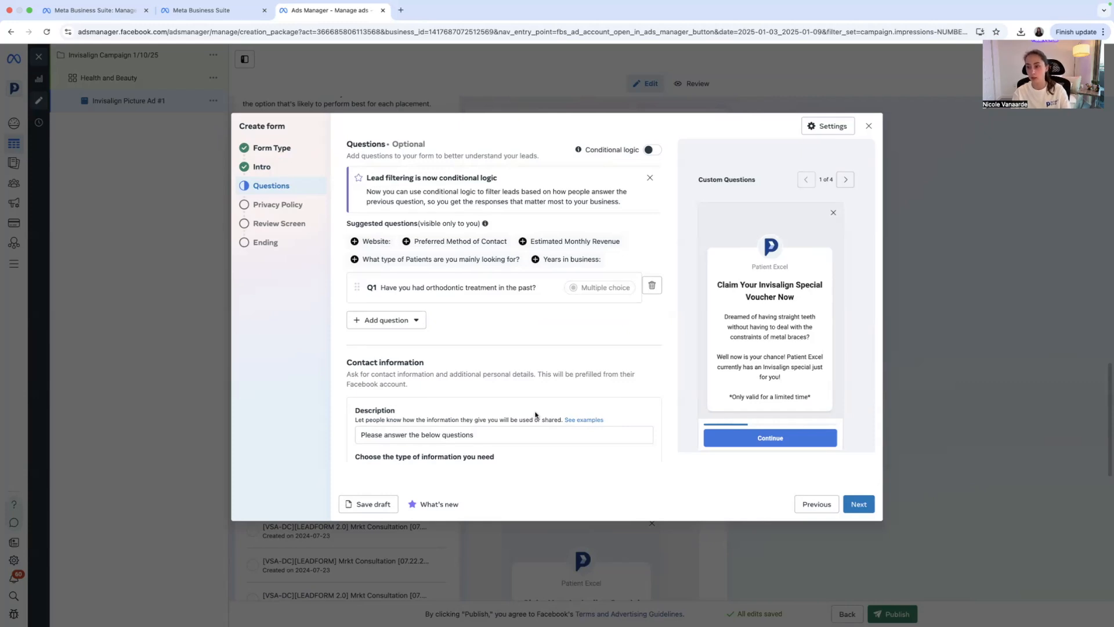
# Replace the company name field with a phone number field in the form's contact information and continue to the privacy policy
pyautogui.scroll(-1, 535, 415)
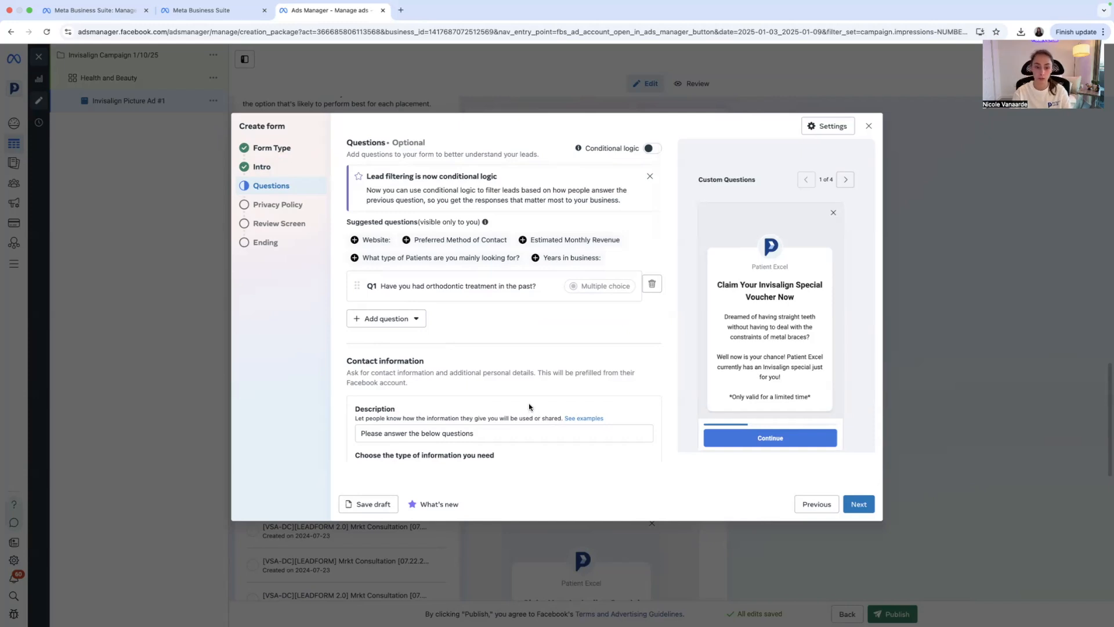
pyautogui.scroll(-5, 529, 367)
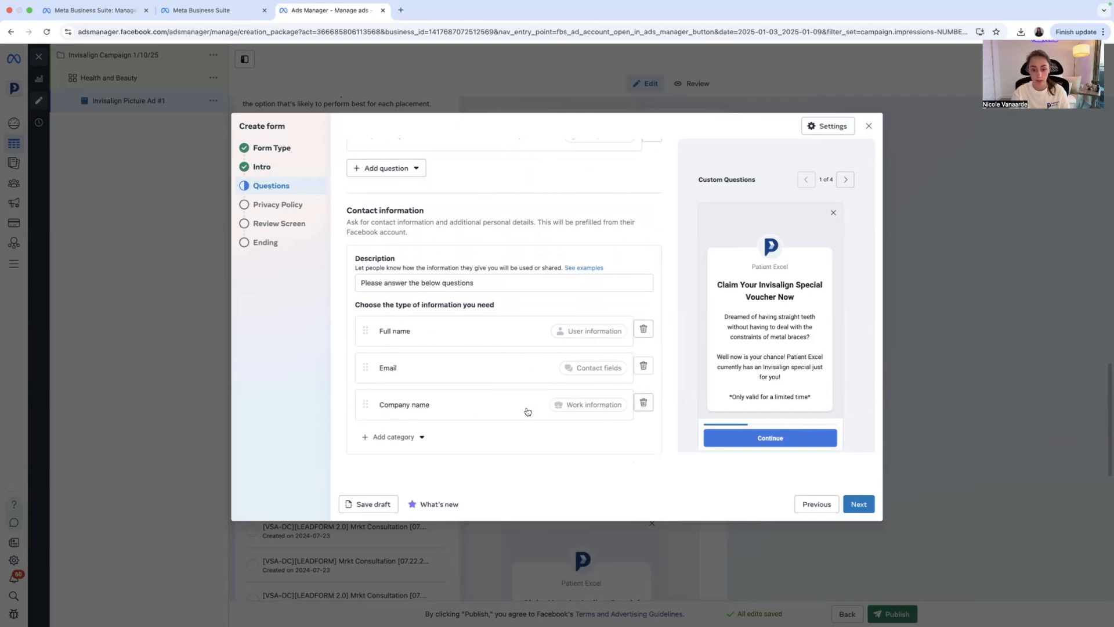
pyautogui.click(643, 402)
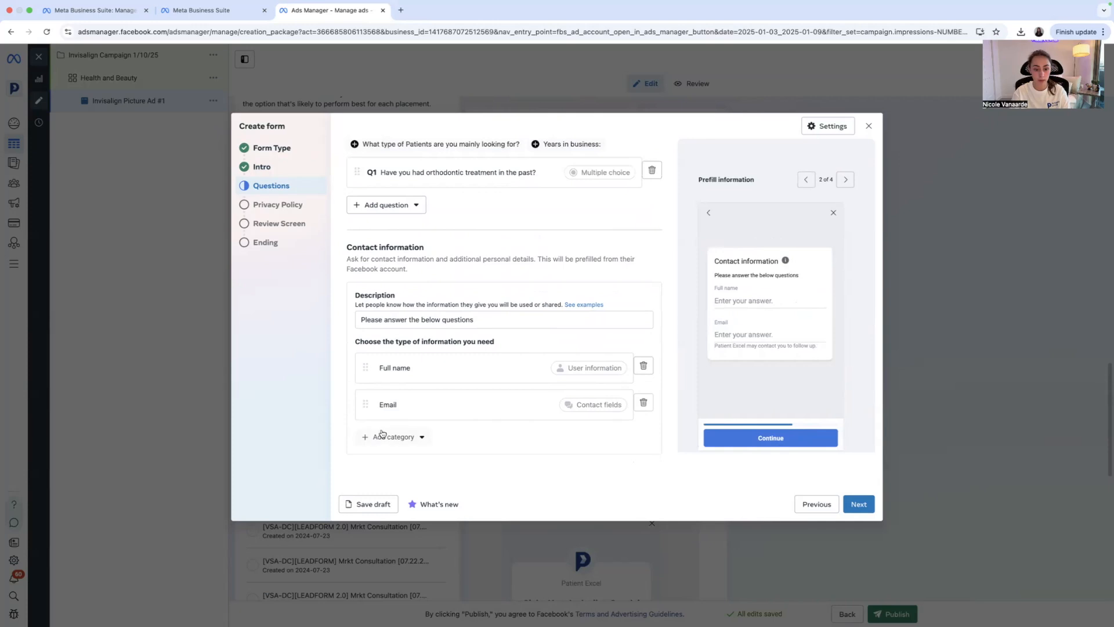
pyautogui.click(384, 437)
pyautogui.moveTo(398, 355)
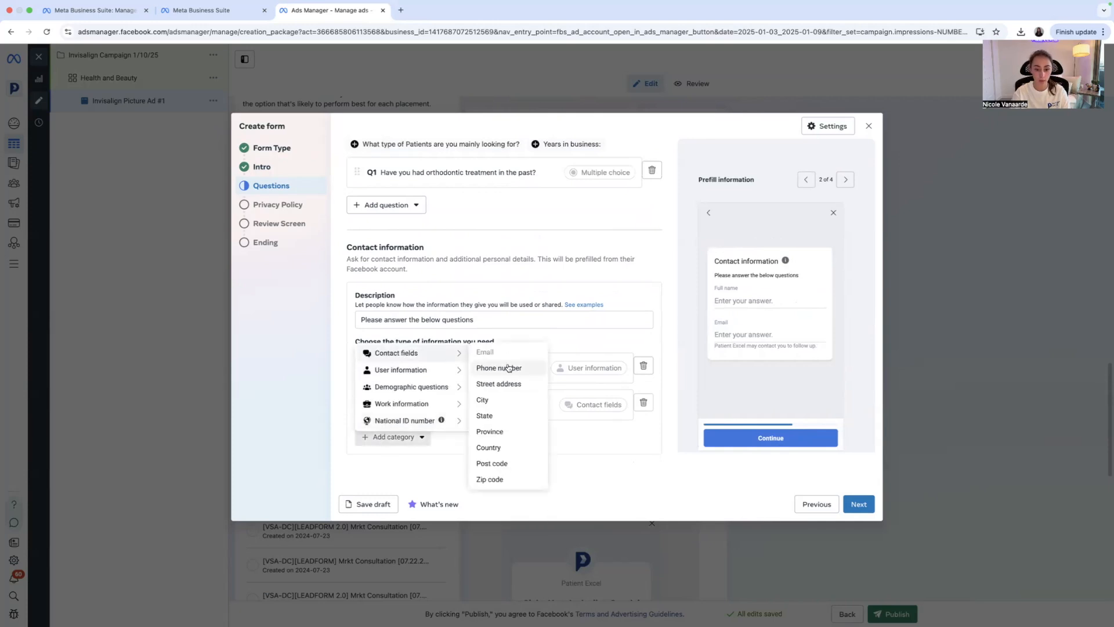
pyautogui.click(508, 368)
pyautogui.click(859, 504)
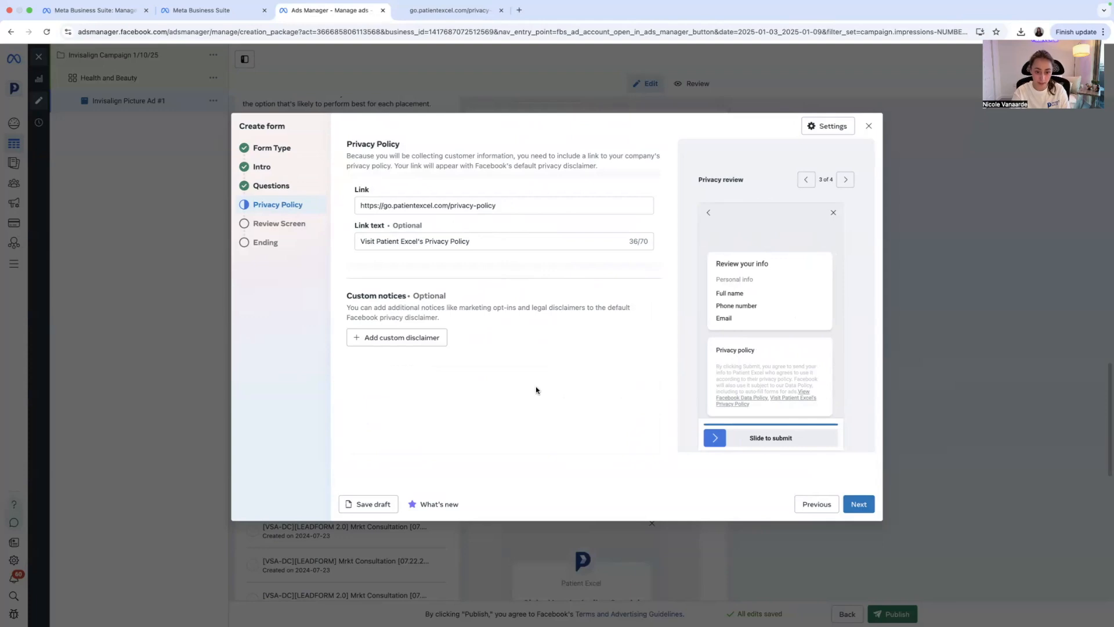
# Accept the privacy policy and review screens, and enlarge the description box of the ending message to show its full text
pyautogui.click(860, 506)
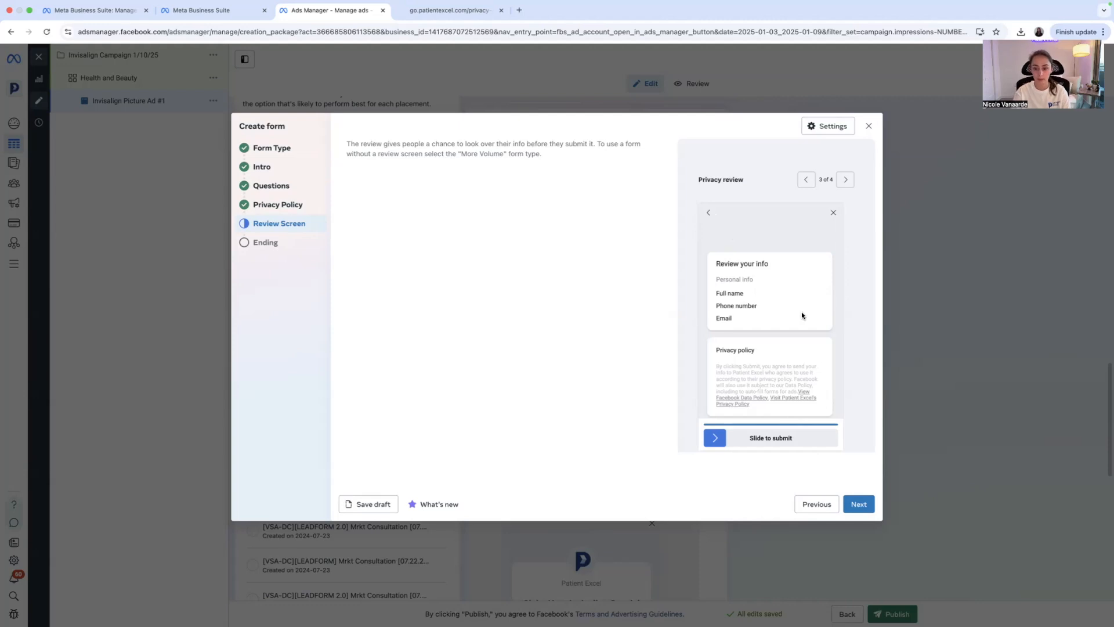
pyautogui.click(858, 504)
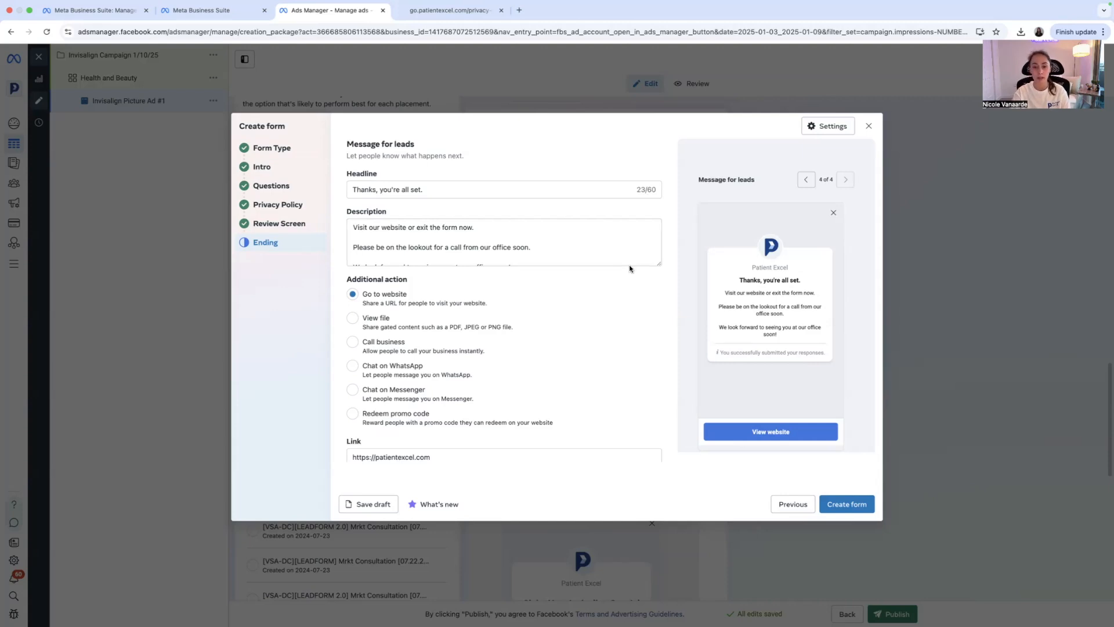
pyautogui.moveTo(659, 264); pyautogui.dragTo(660, 285)
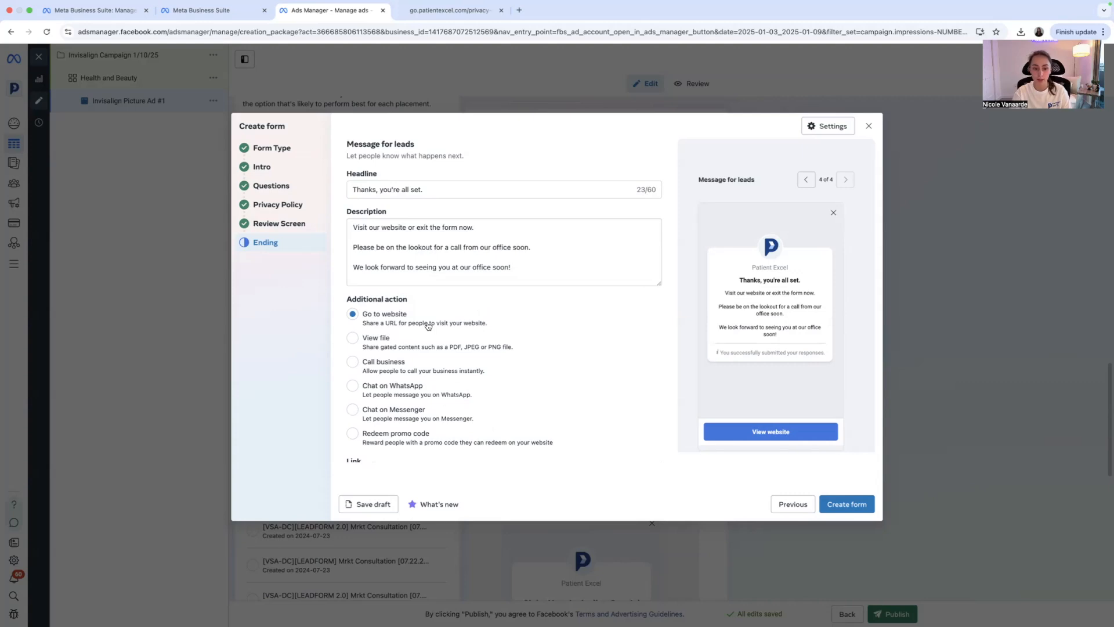
# Check the website link in the ending message, create the form, and look over the ad's lead delivery and tracking settings
pyautogui.scroll(-3, 427, 326)
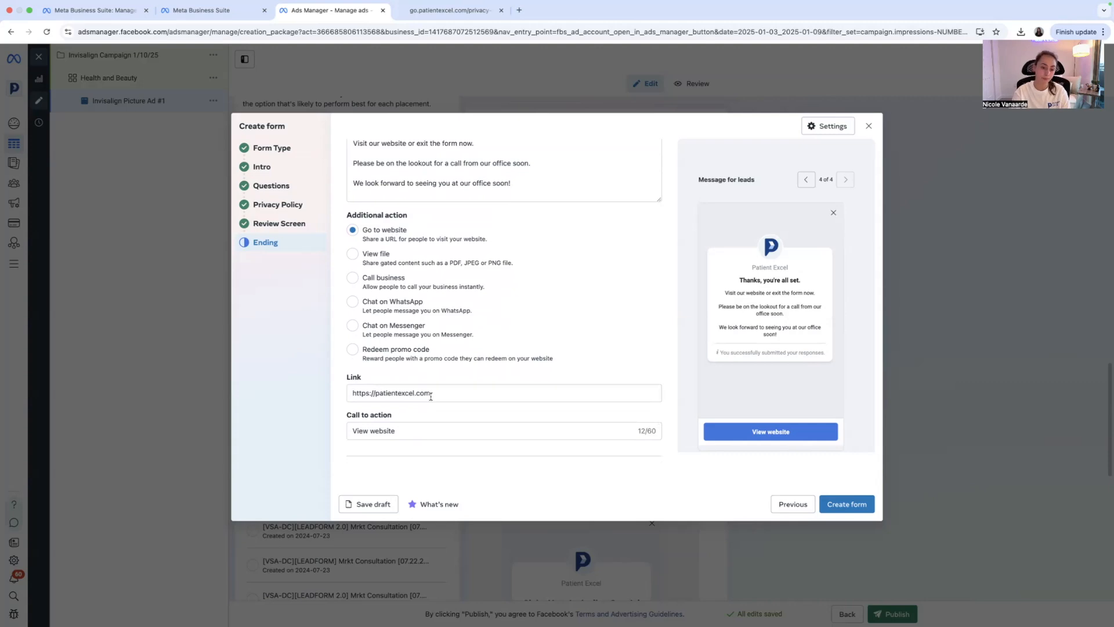
pyautogui.moveTo(434, 393); pyautogui.dragTo(358, 395)
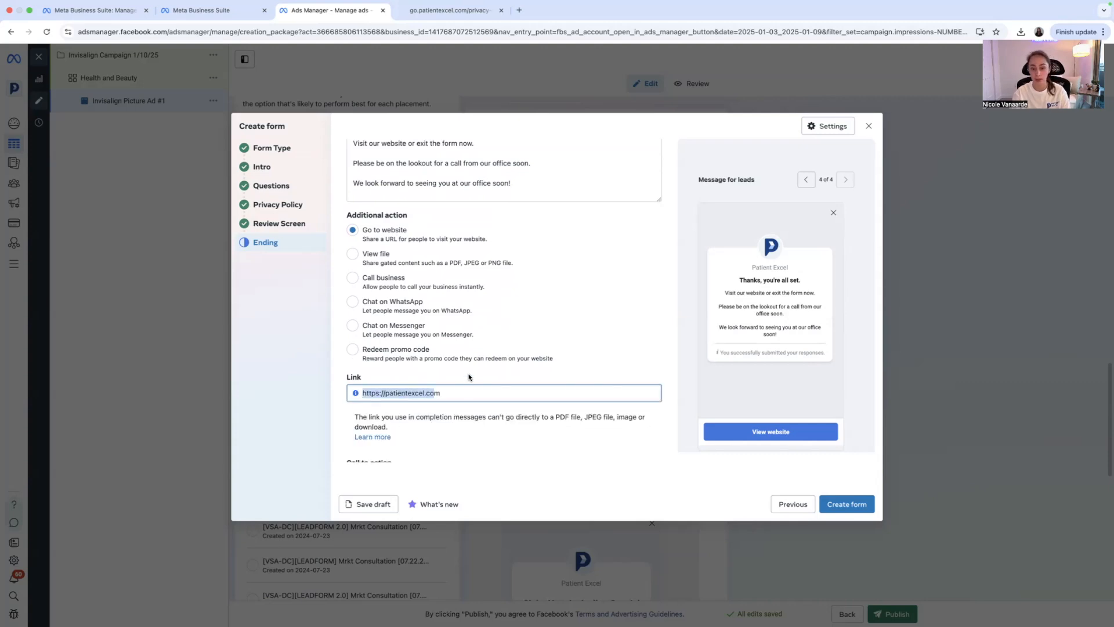
pyautogui.click(469, 381)
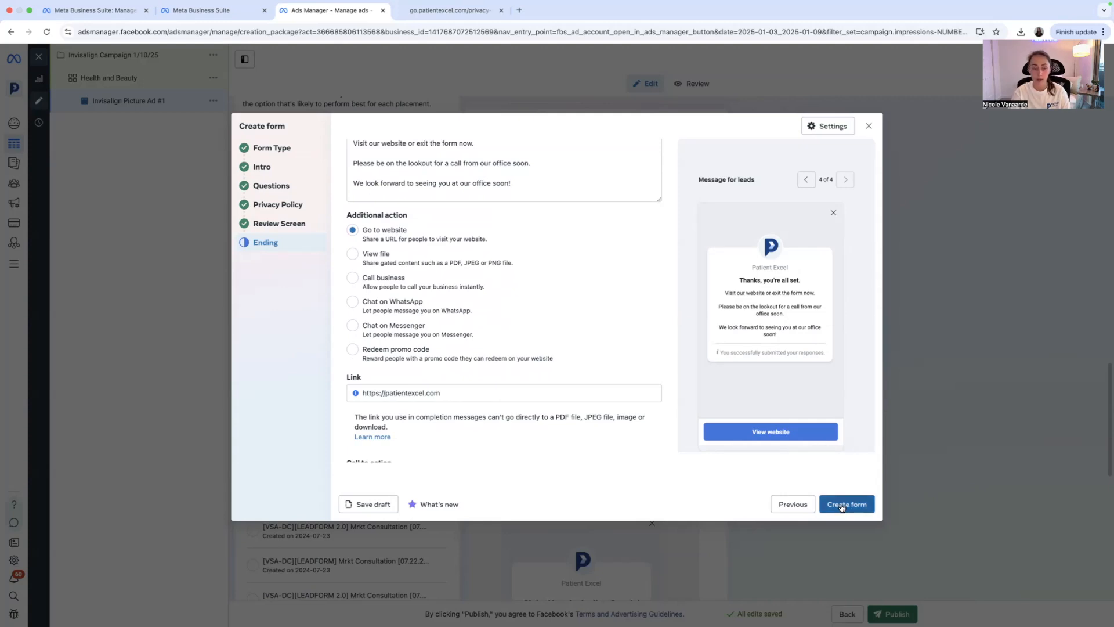
pyautogui.click(842, 505)
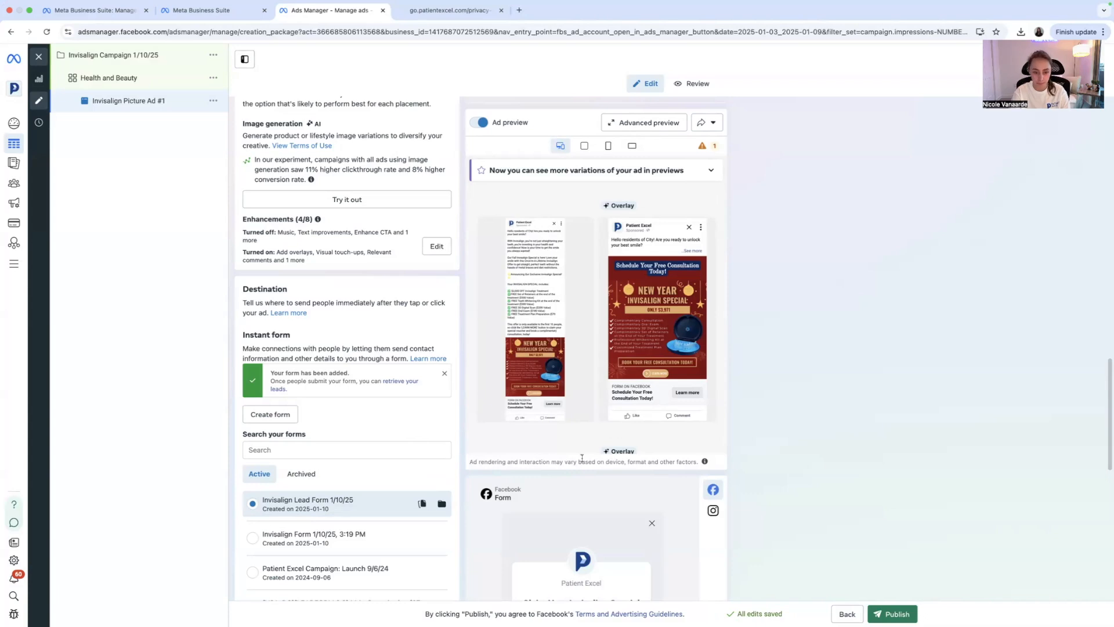
pyautogui.scroll(-10, 582, 458)
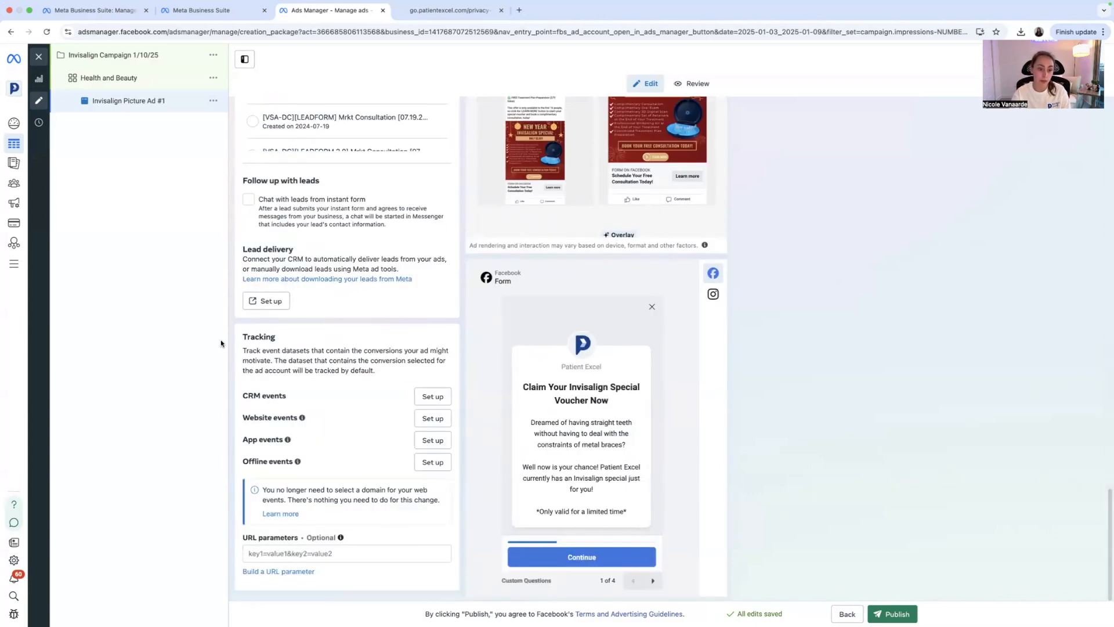
pyautogui.moveTo(241, 335); pyautogui.dragTo(287, 343)
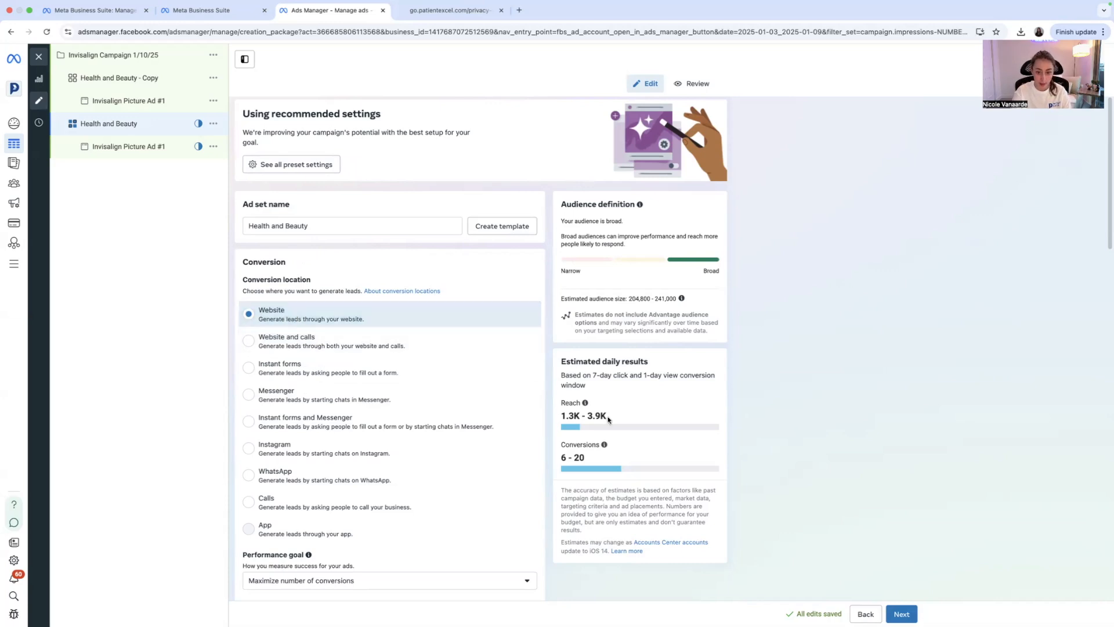
# Review the schedule, location, audience and placement settings of the Health and Beauty ad set with website conversions, and continue to its ad
pyautogui.scroll(-5, 568, 423)
pyautogui.scroll(-15, 568, 423)
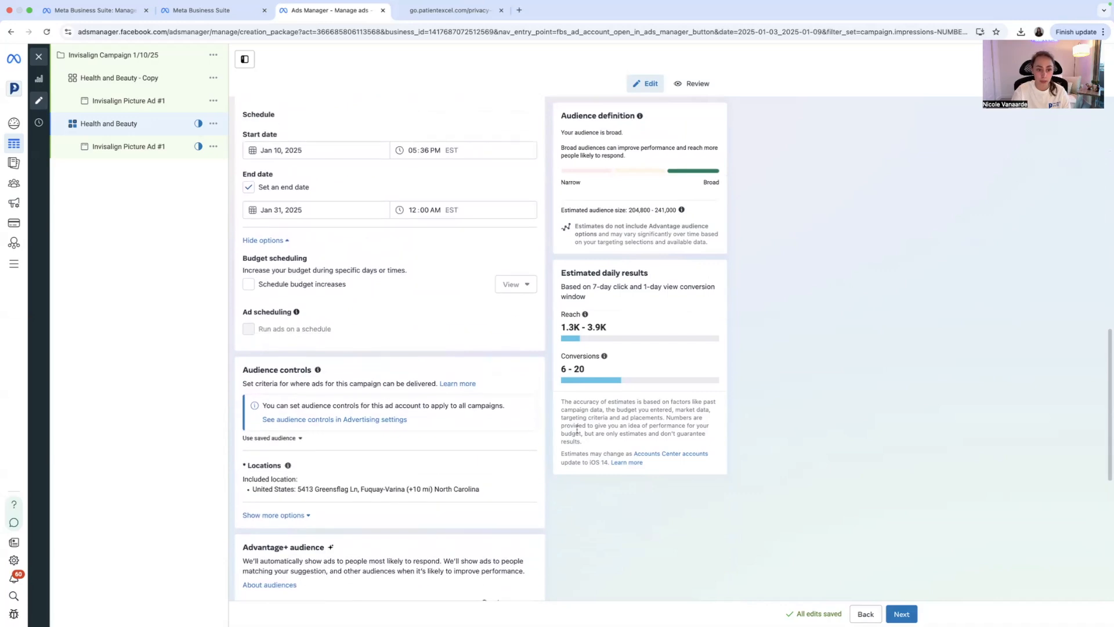
pyautogui.scroll(-3, 651, 477)
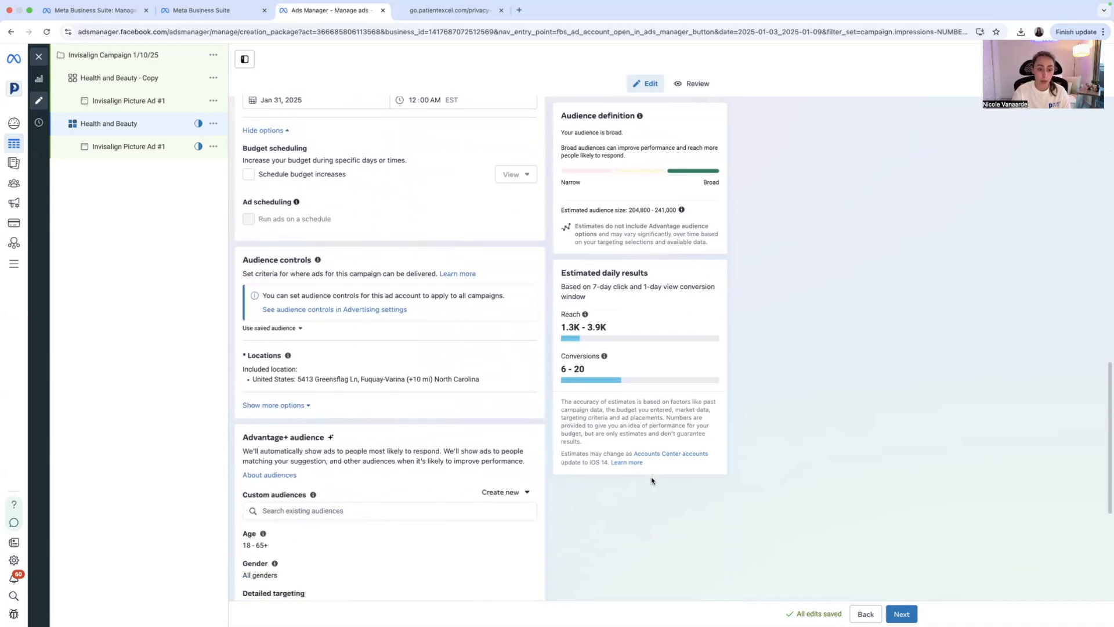
pyautogui.scroll(-2, 651, 477)
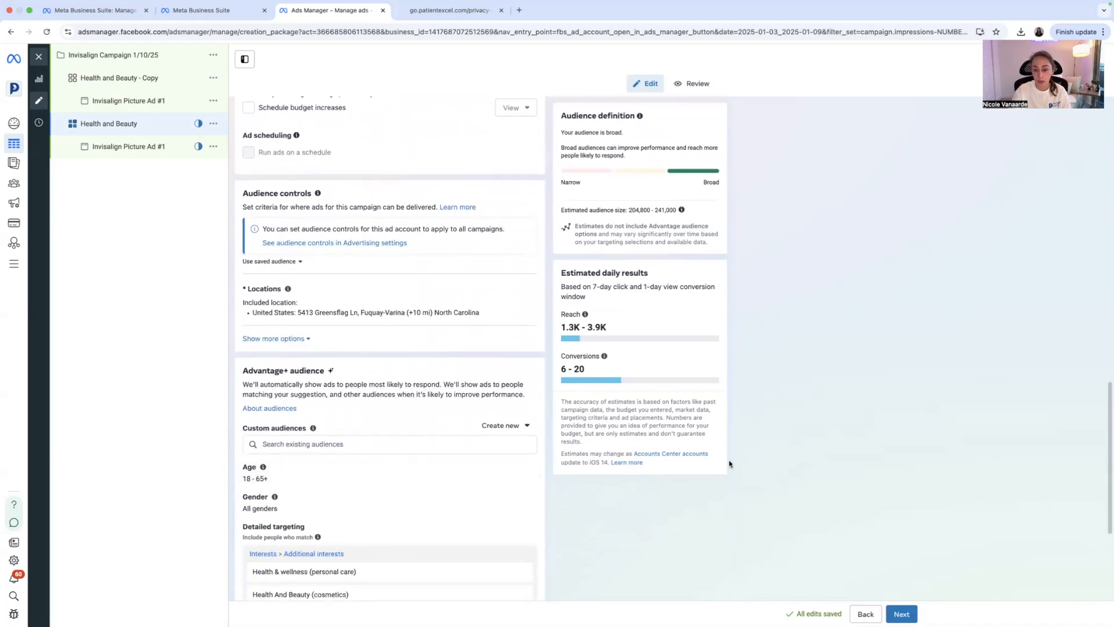
pyautogui.scroll(-6, 729, 463)
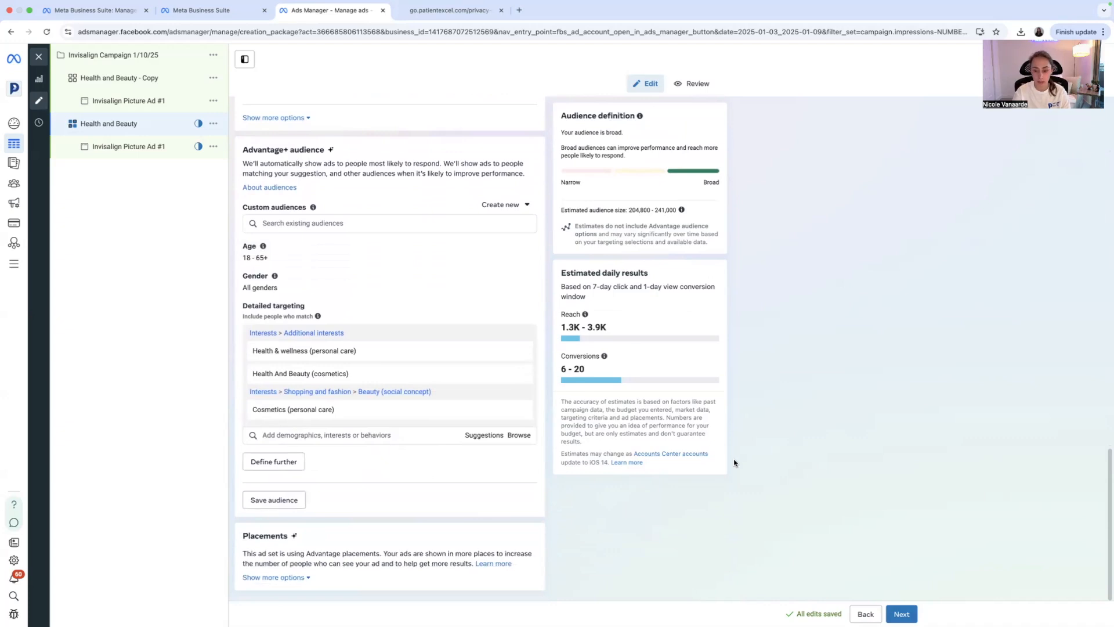
pyautogui.click(901, 614)
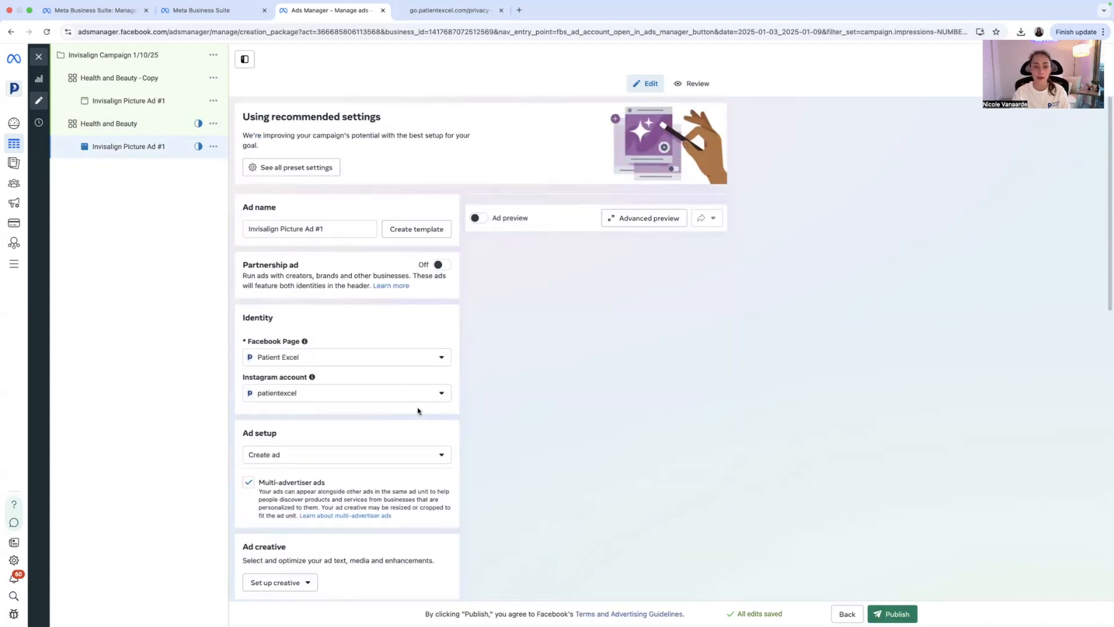
pyautogui.scroll(-5, 417, 410)
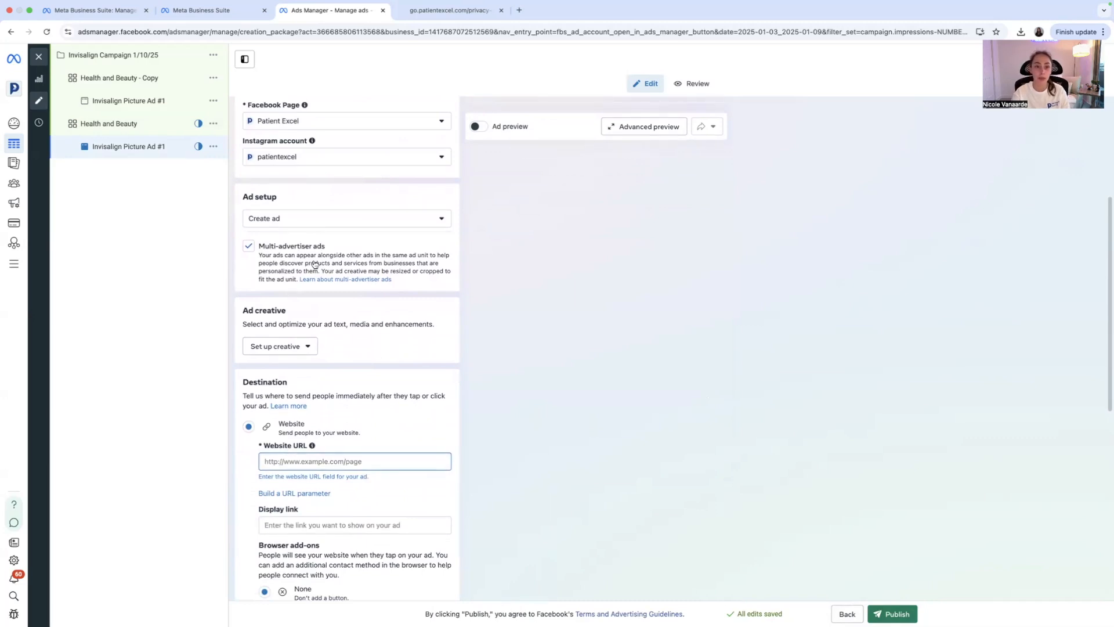
pyautogui.write('https://patientexcel.com/')
pyautogui.scroll(-1, 372, 435)
pyautogui.scroll(-3, 372, 433)
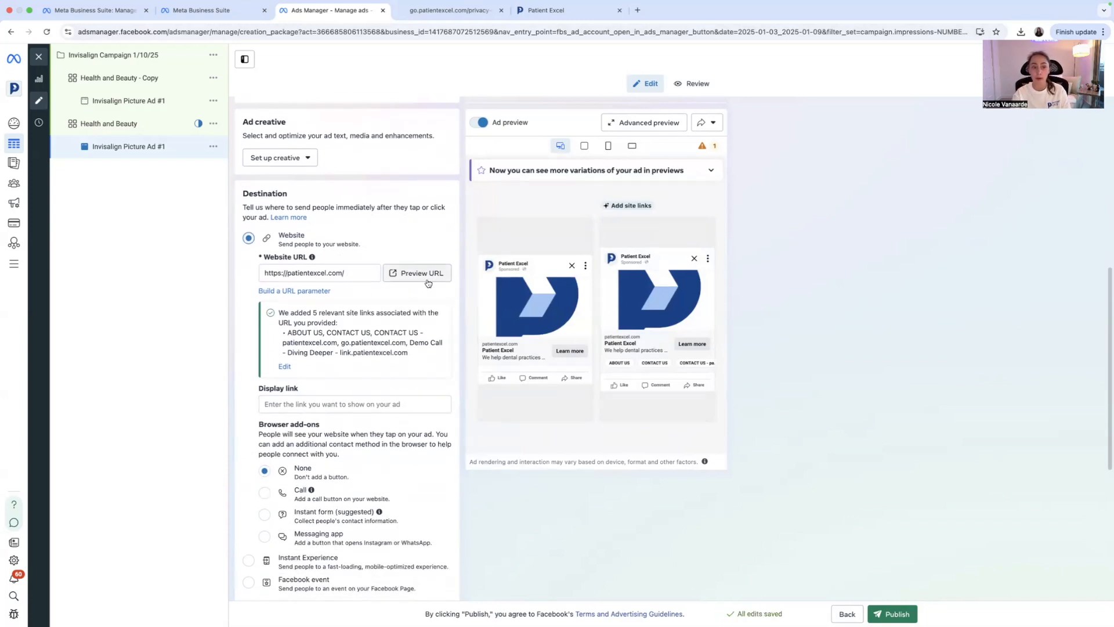
# Examine the website destination's site links, browser add-ons, language and tracking options for the ad
pyautogui.scroll(-1, 428, 283)
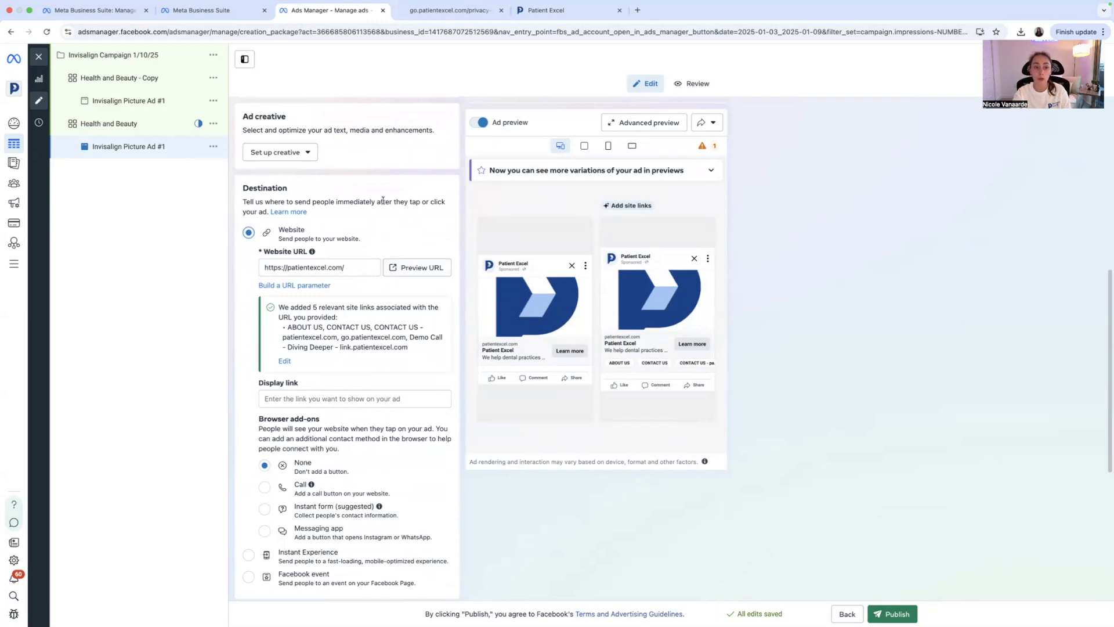
pyautogui.scroll(1, 382, 200)
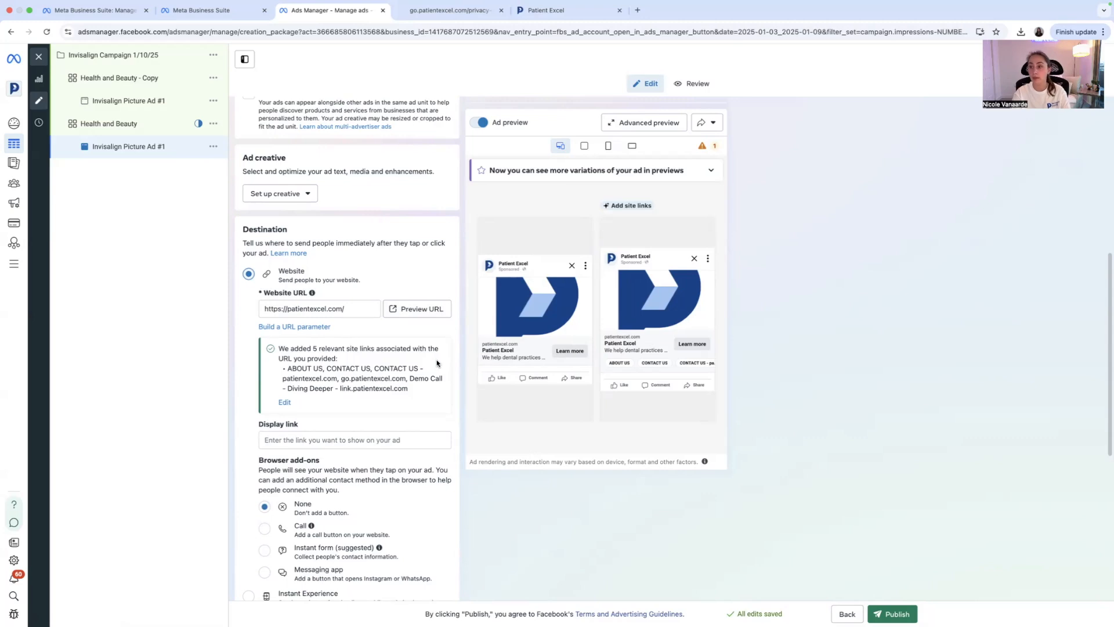
pyautogui.scroll(-1, 437, 363)
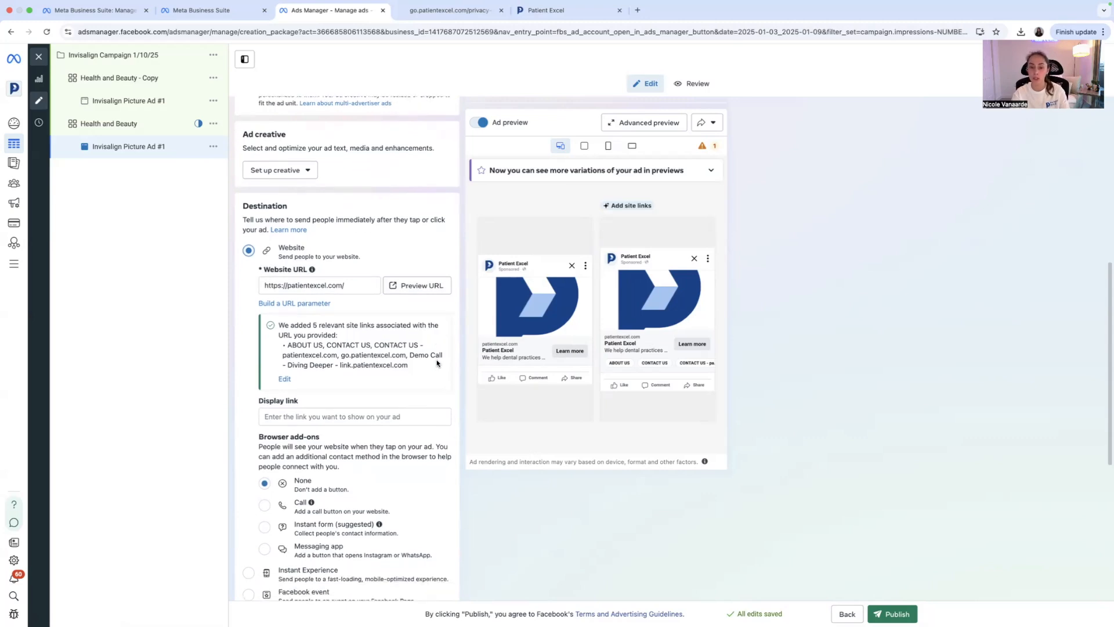
pyautogui.scroll(-5, 437, 364)
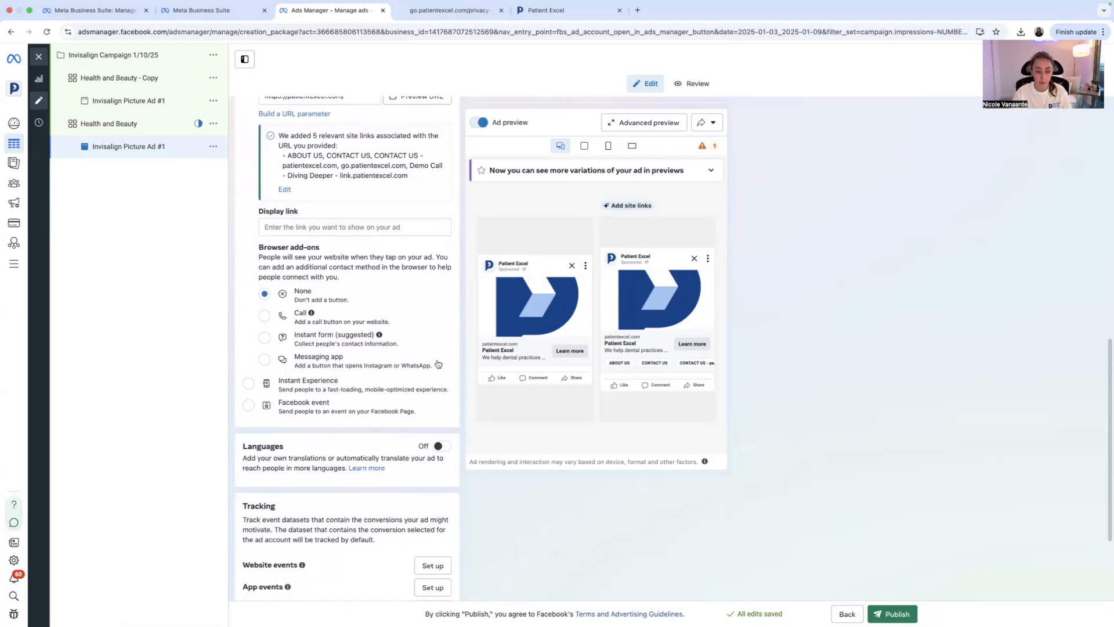
pyautogui.scroll(-1, 439, 364)
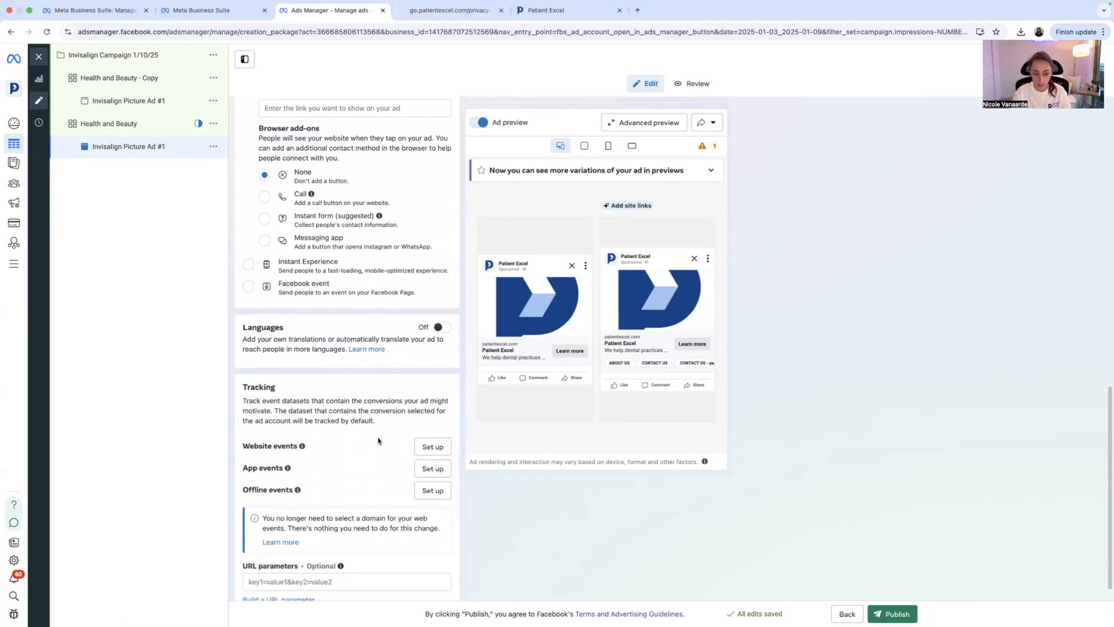
pyautogui.scroll(-1, 378, 441)
pyautogui.scroll(-1, 378, 441)
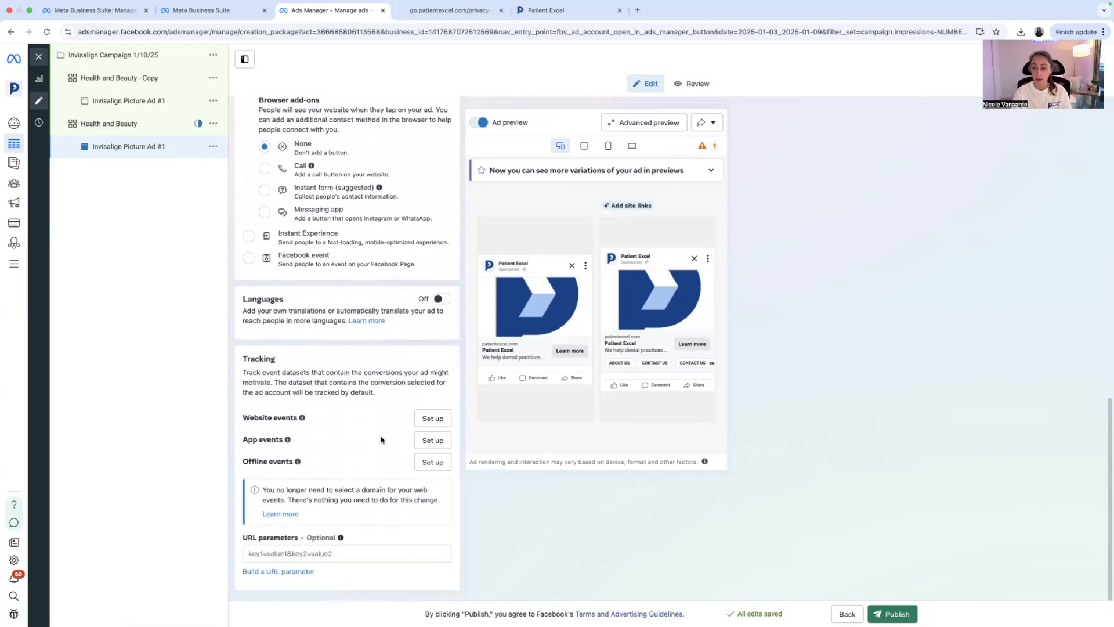